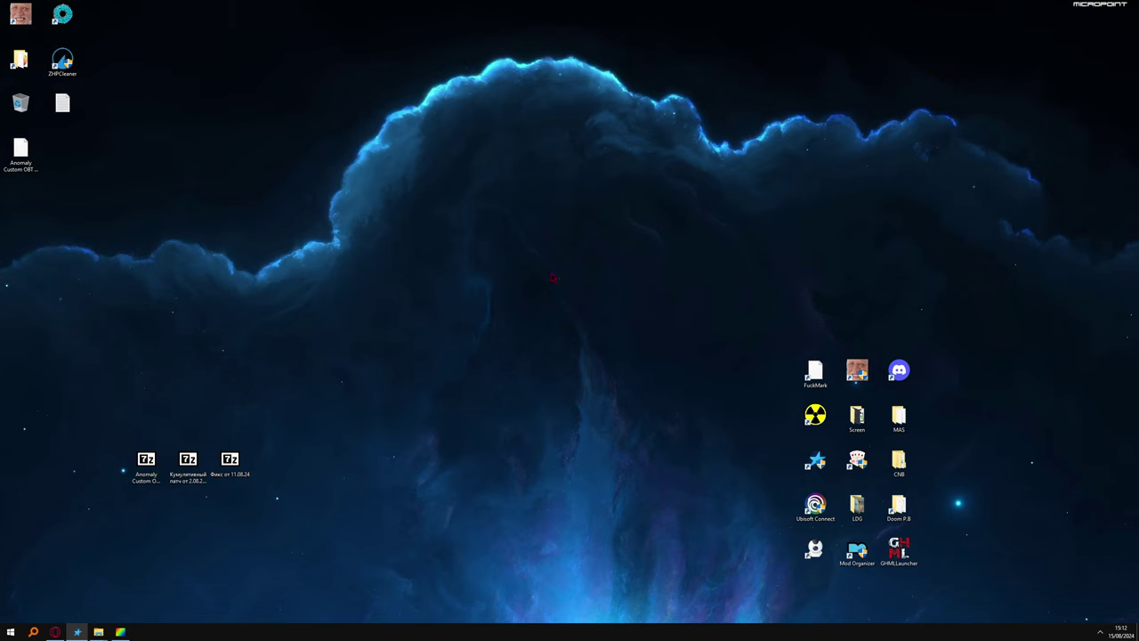
- View the screenshot of the download links, then return to the desktop
mouse_move(120, 630)
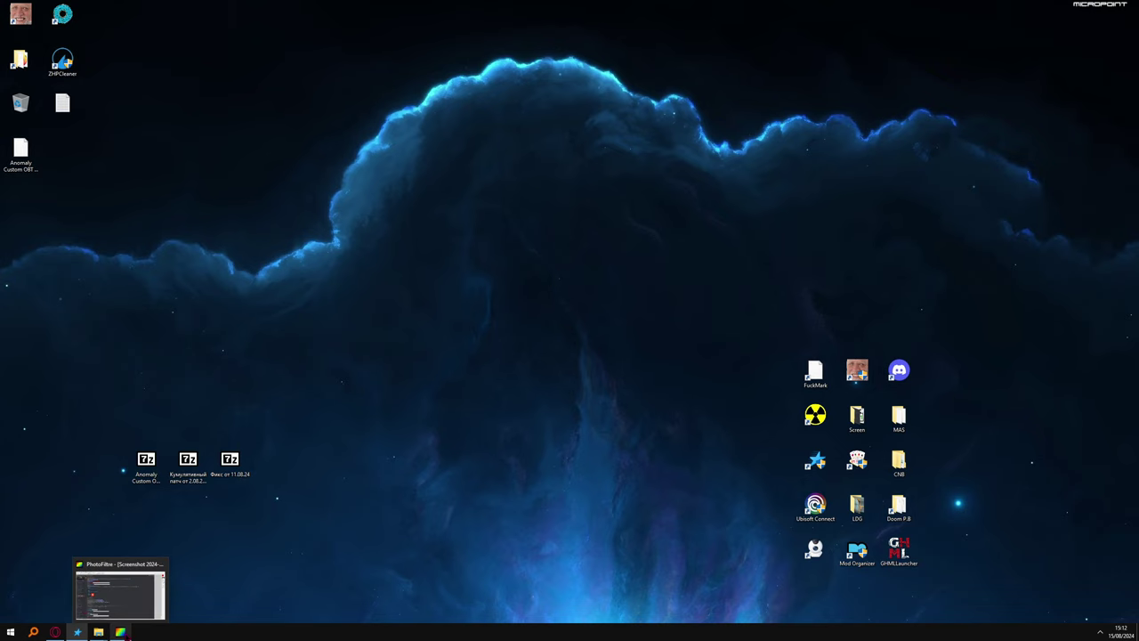
click(120, 590)
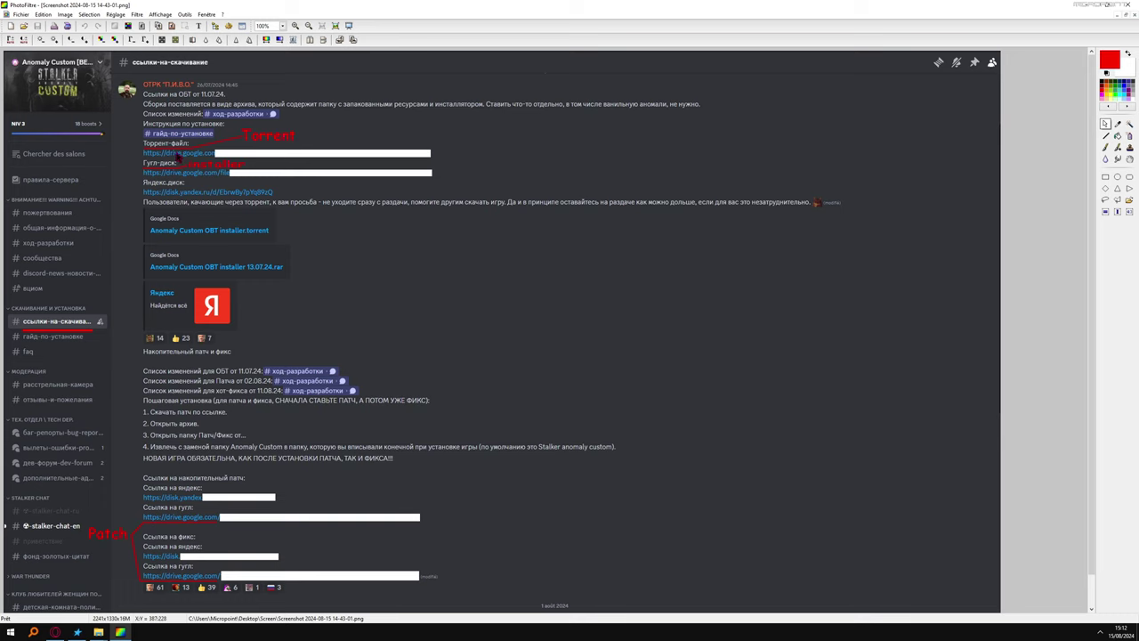
click(1085, 7)
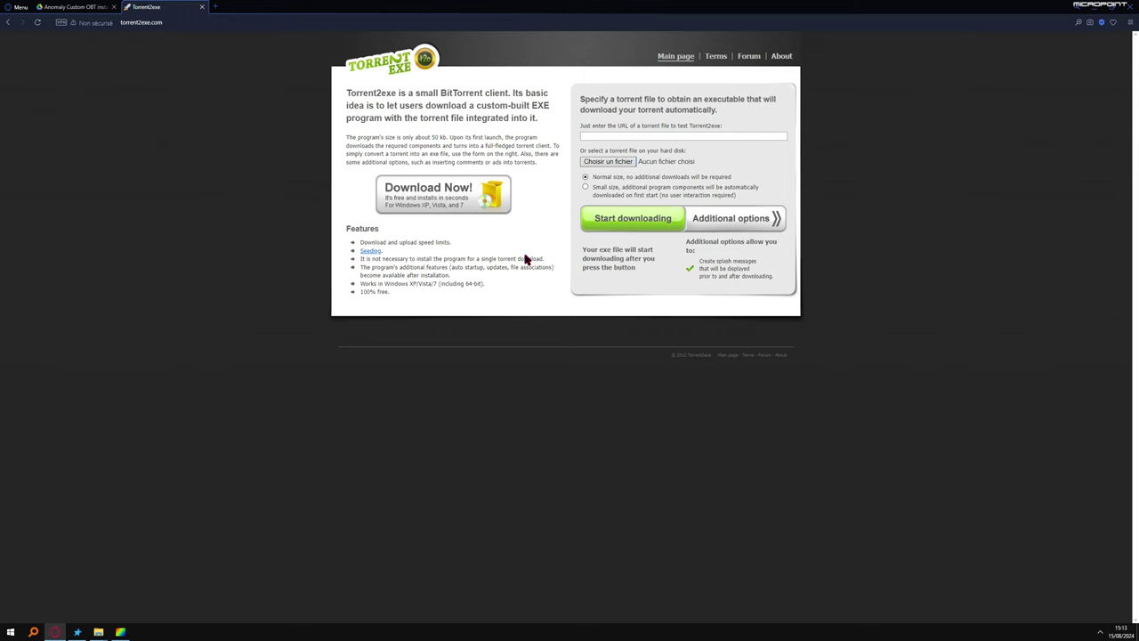
- Convert Anomaly Custom OBT installer.torrent into an executable on torrent2exe.com and save it to the desktop
click(598, 164)
click(676, 148)
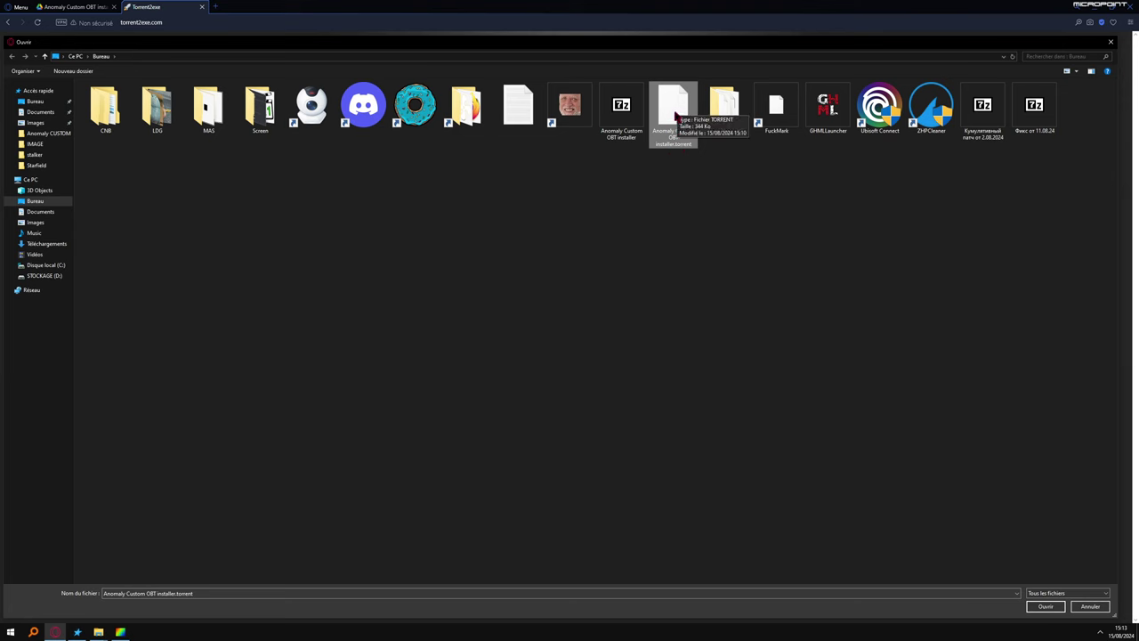
double_click(676, 115)
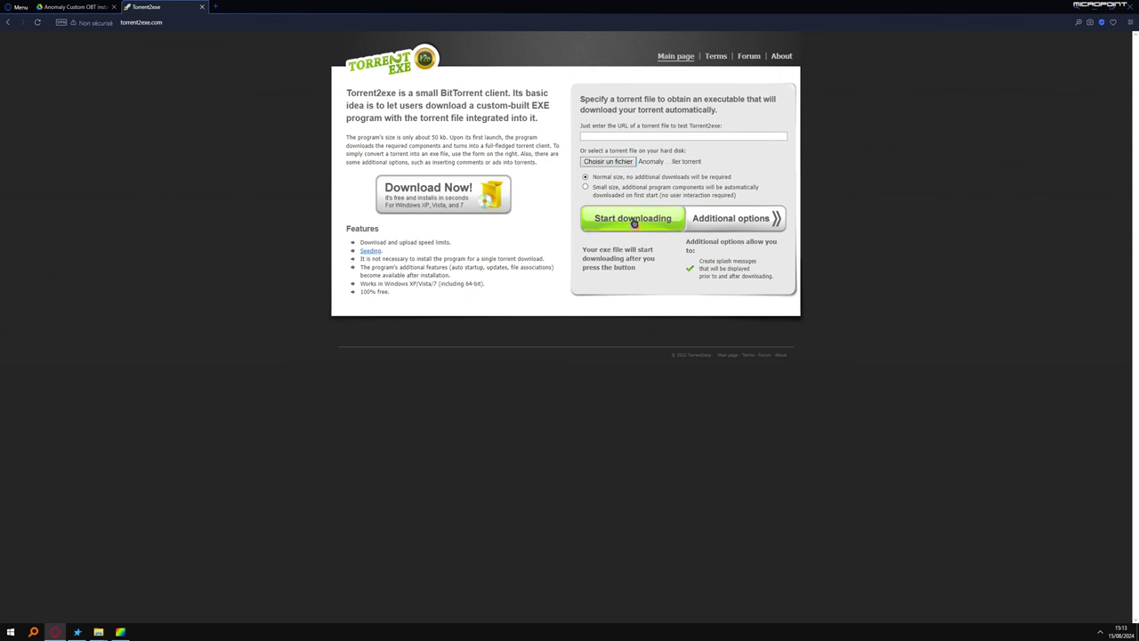
click(634, 224)
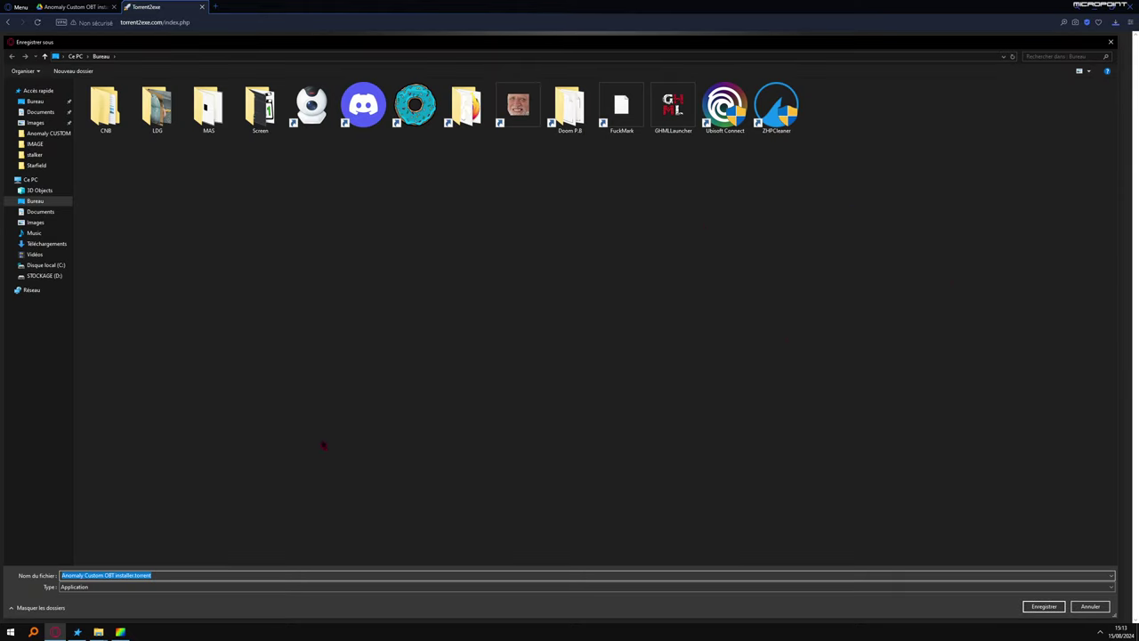
click(1055, 609)
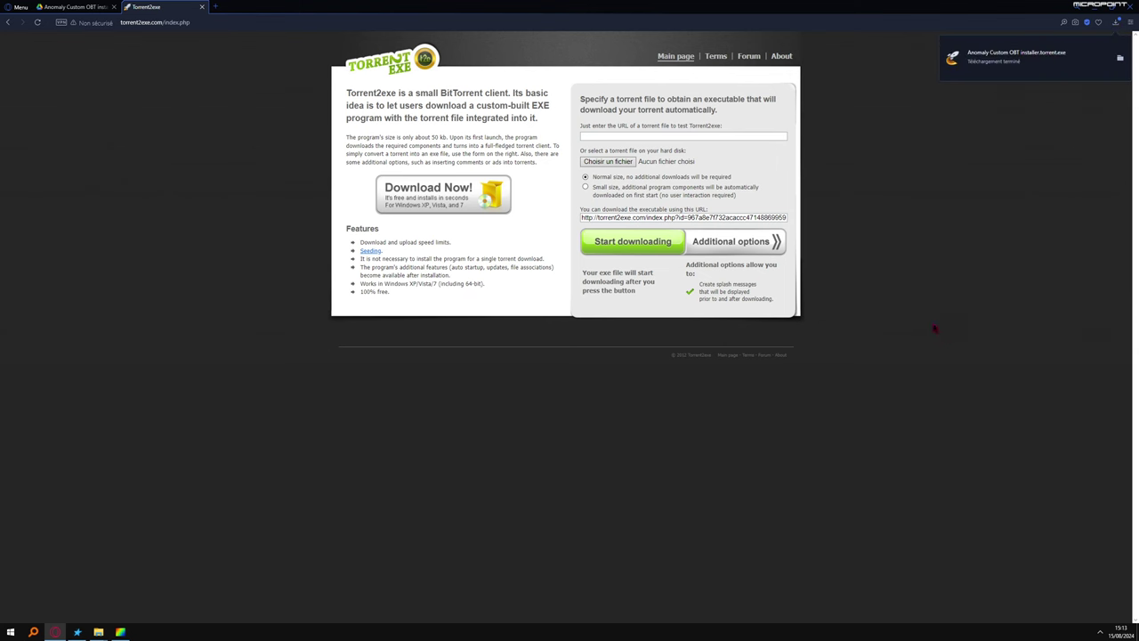
click(1117, 23)
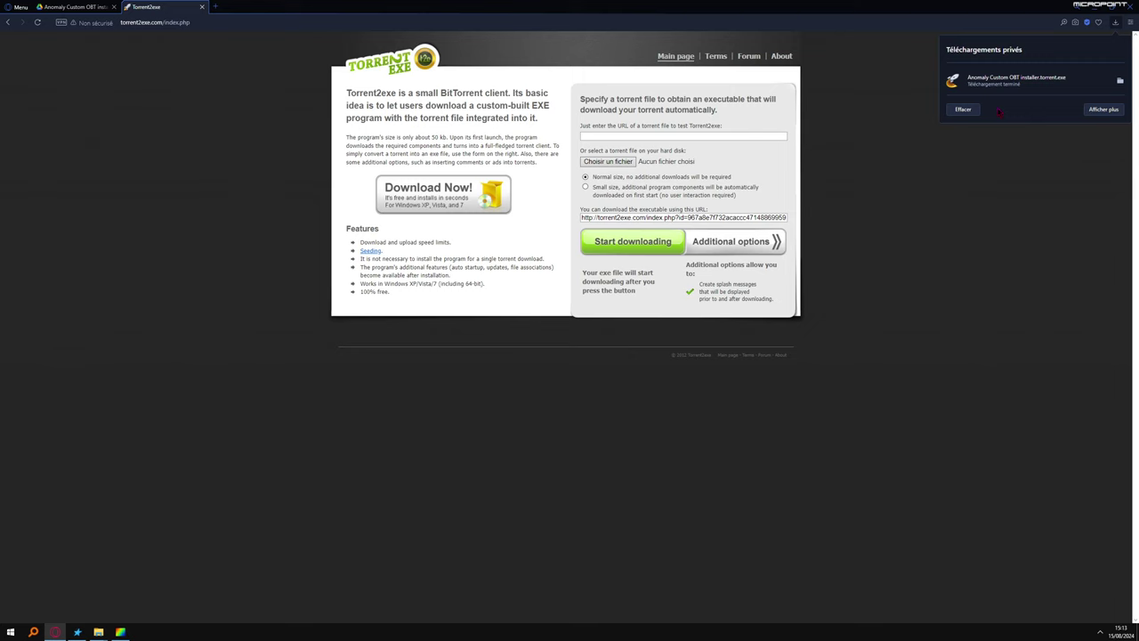
- Close Opera and run the installer .exe, downloading the torrent to the Desktop
click(1129, 7)
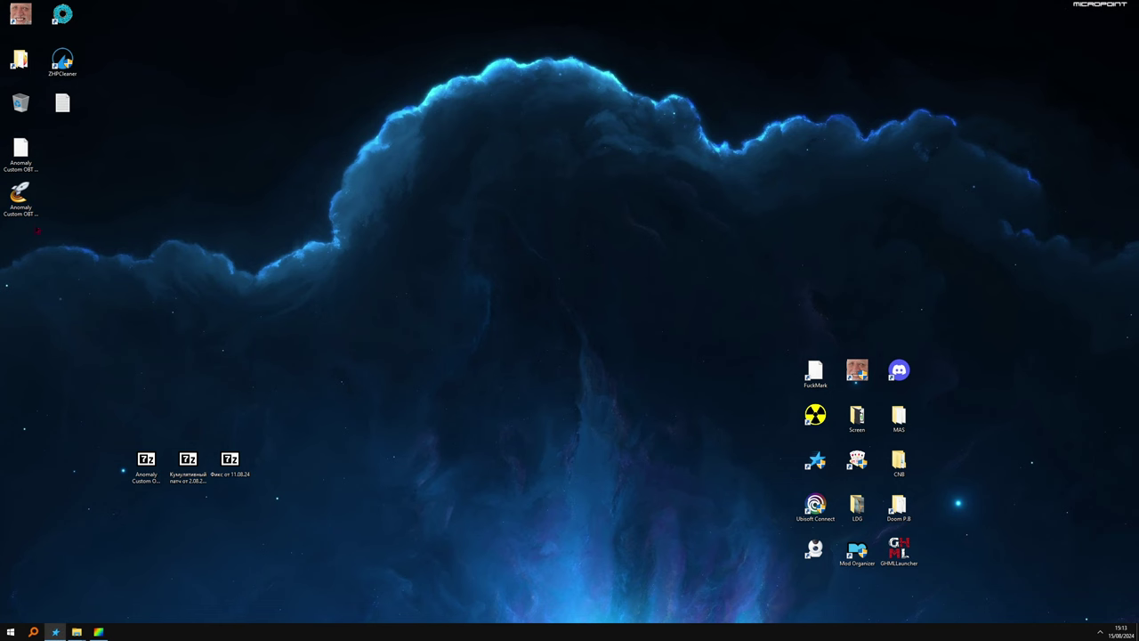
mouse_move(19, 192)
mouse_down()
mouse_move(313, 297)
mouse_move(439, 238)
mouse_up()
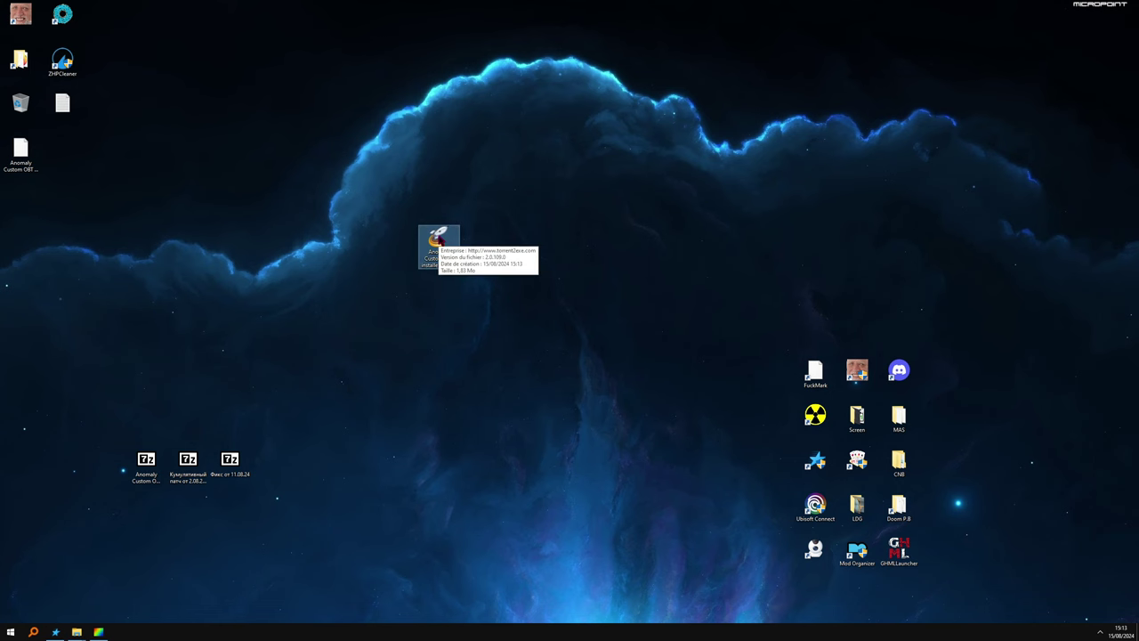
double_click(440, 240)
click(598, 327)
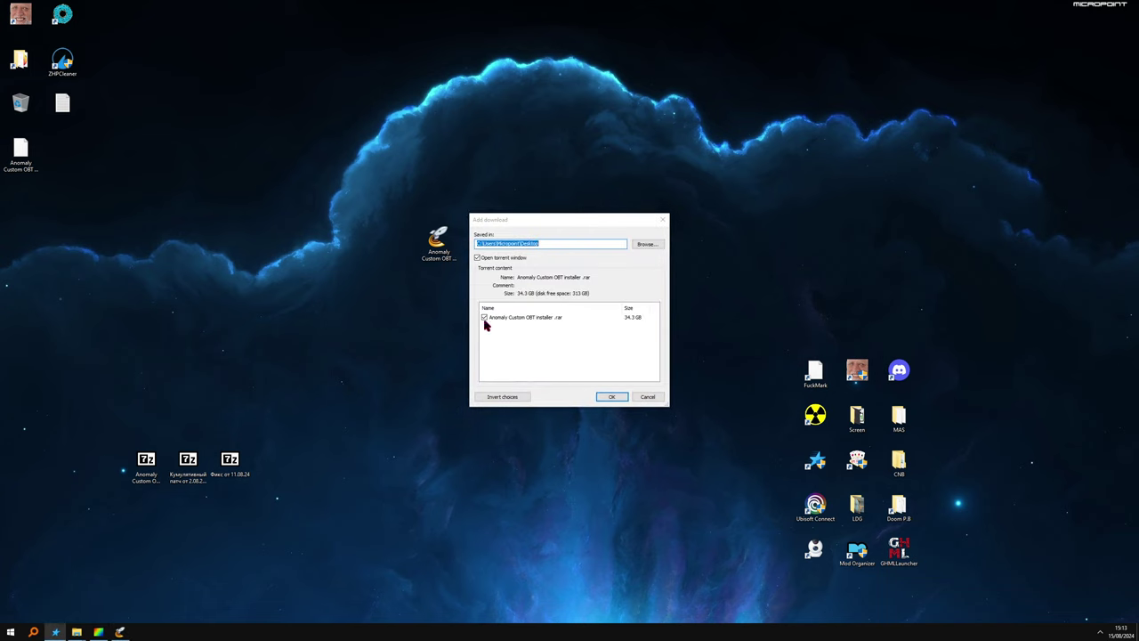
drag(540, 243, 521, 244)
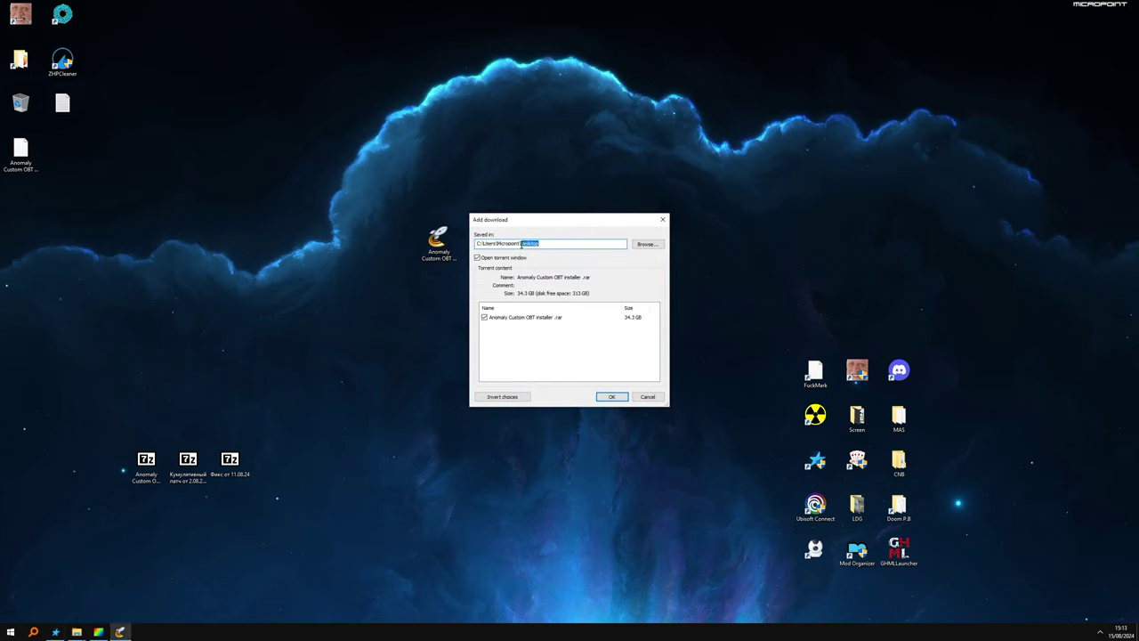
click(612, 397)
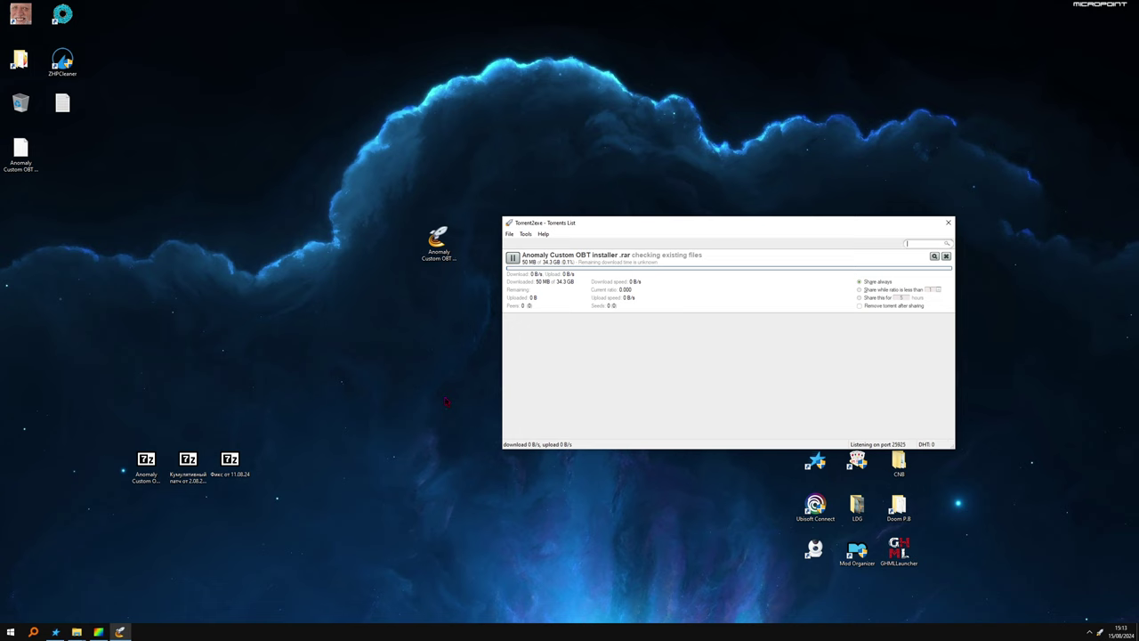
- Once the 34.3 GB .rar is done, decline Torrent2exe as client and remove the torrent keeping files
drag(564, 223, 555, 234)
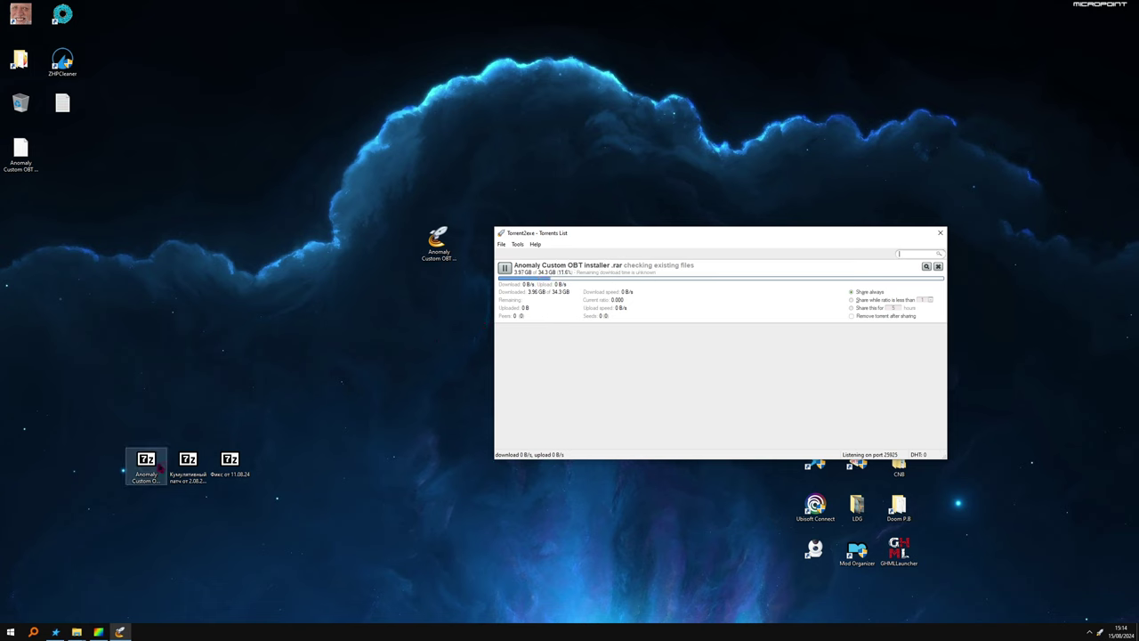
mouse_move(160, 467)
mouse_down()
mouse_move(155, 436)
mouse_move(163, 469)
mouse_up()
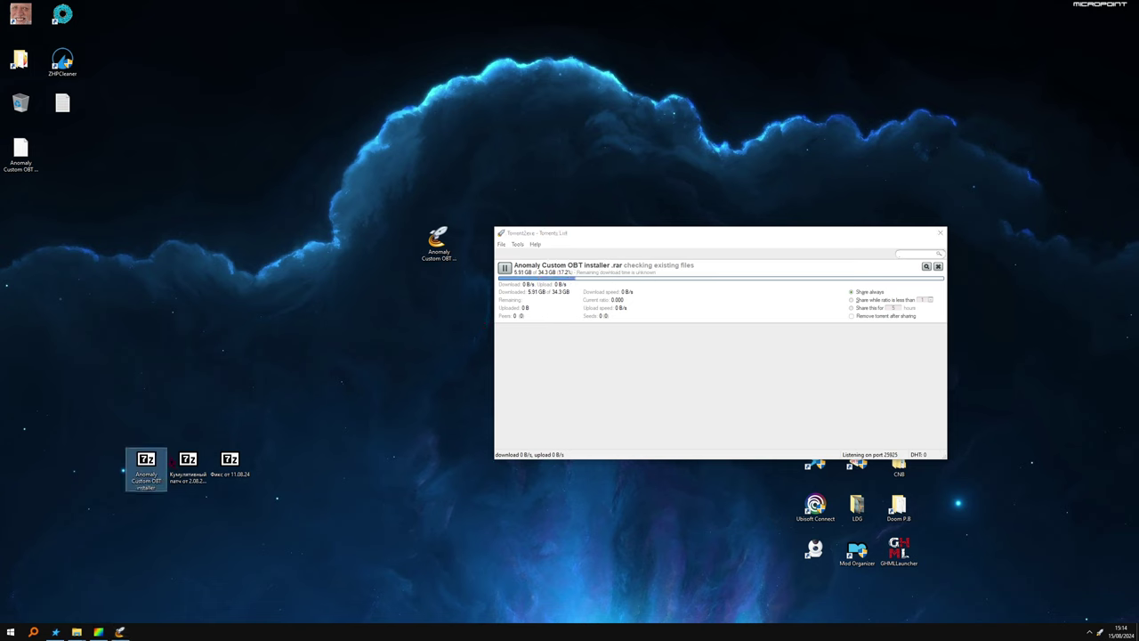
click(361, 394)
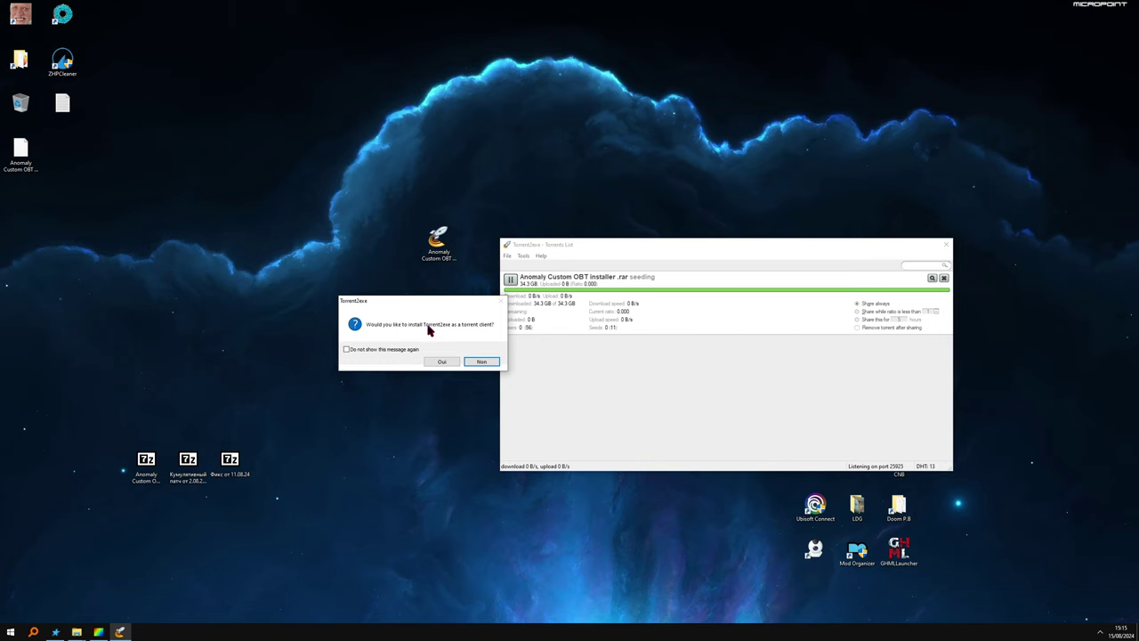
click(484, 363)
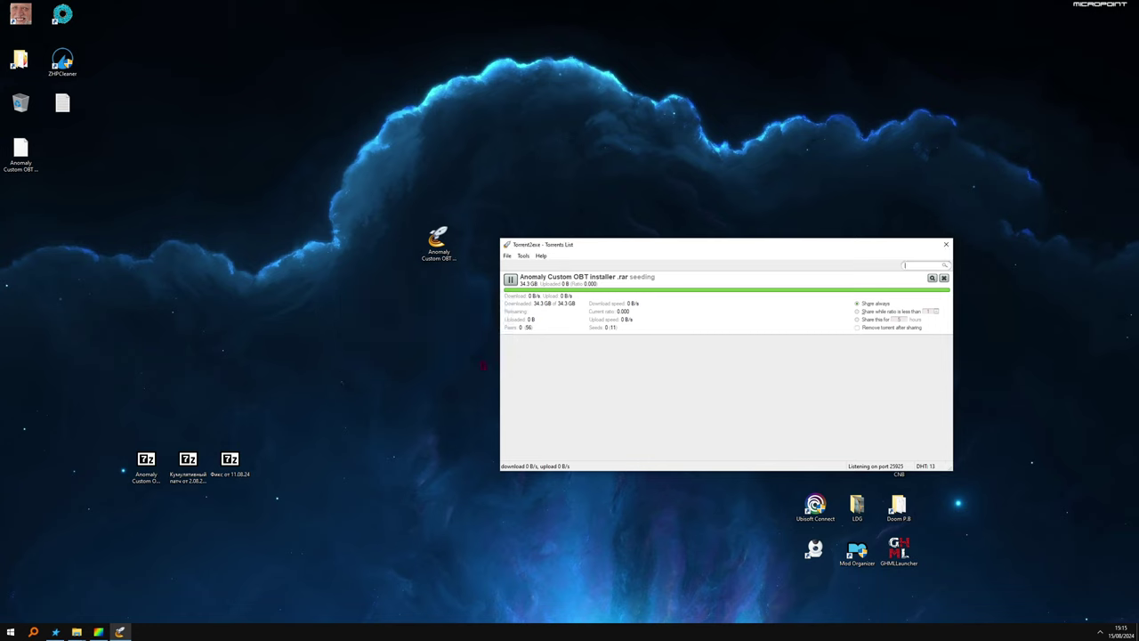
click(945, 279)
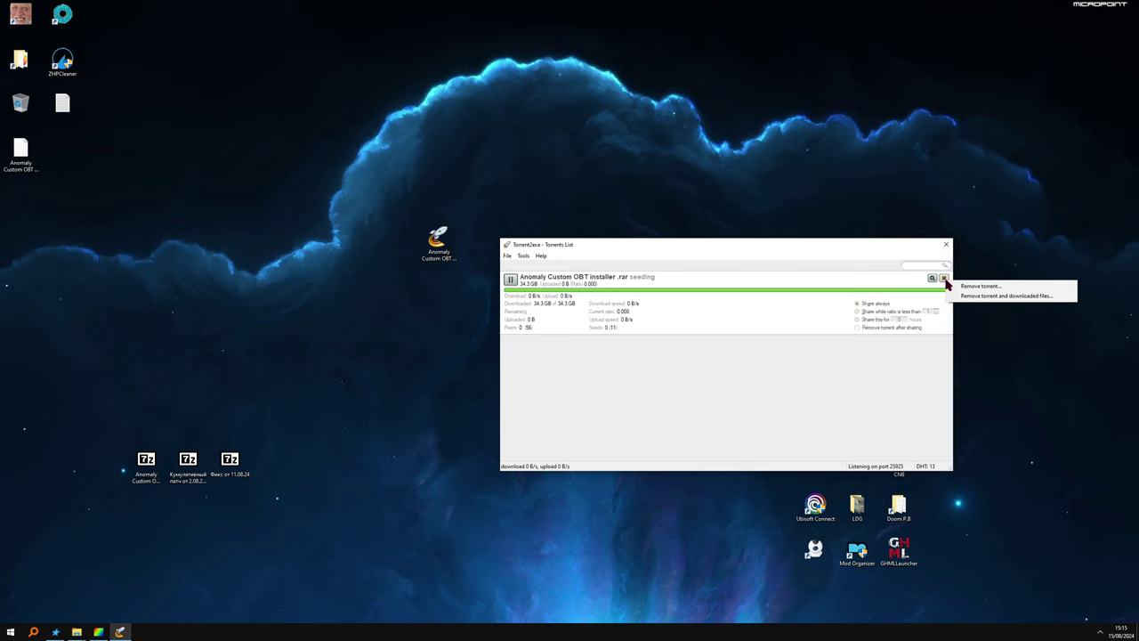
click(985, 287)
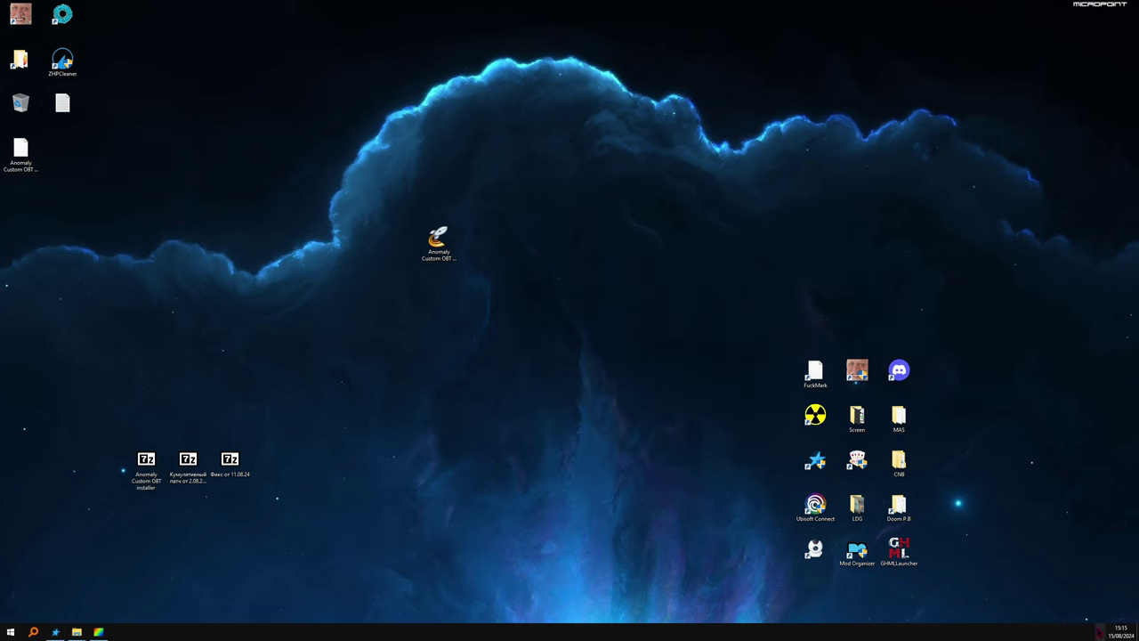
click(1100, 632)
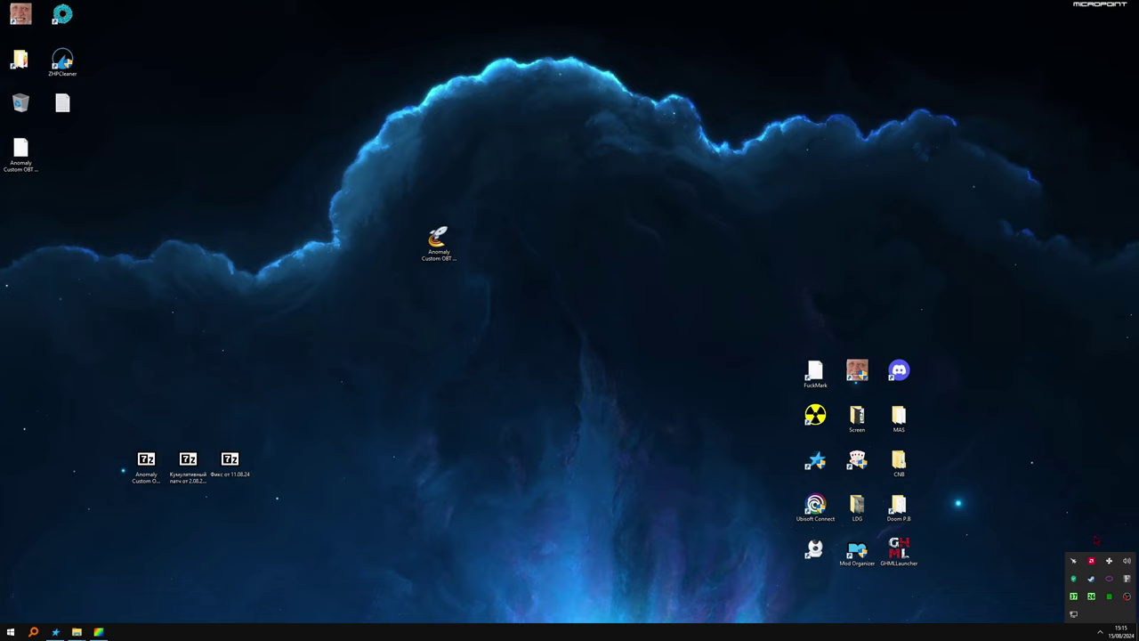
- In Everything, search 'torren' and delete the .torrent.exe plus the Torrents and Torrent2Exe temp folders
click(539, 442)
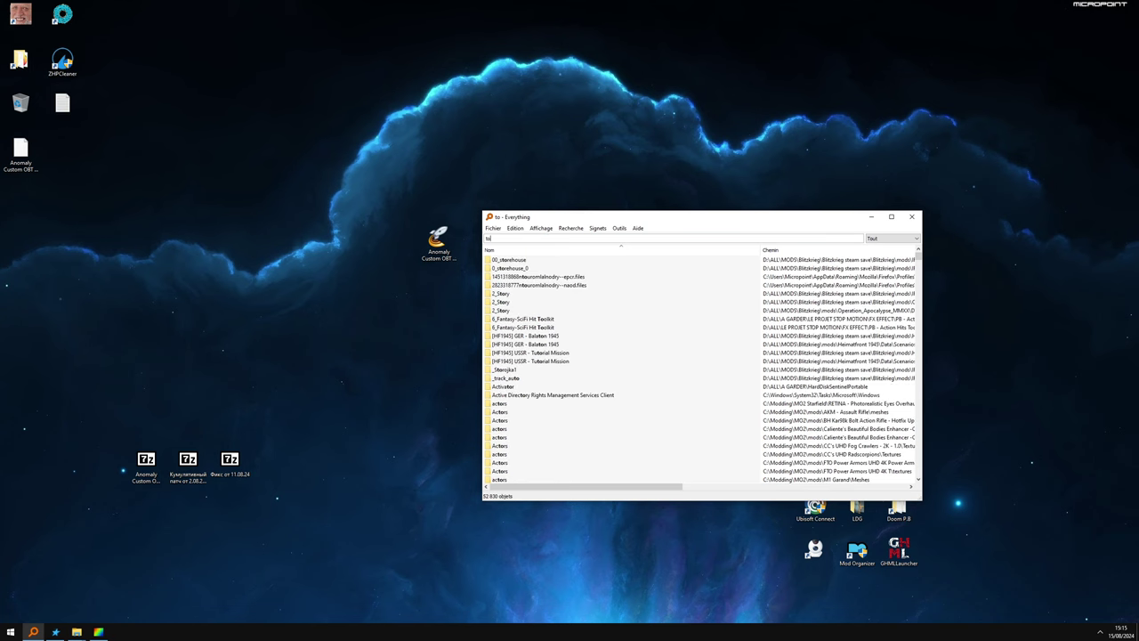
text(rren)
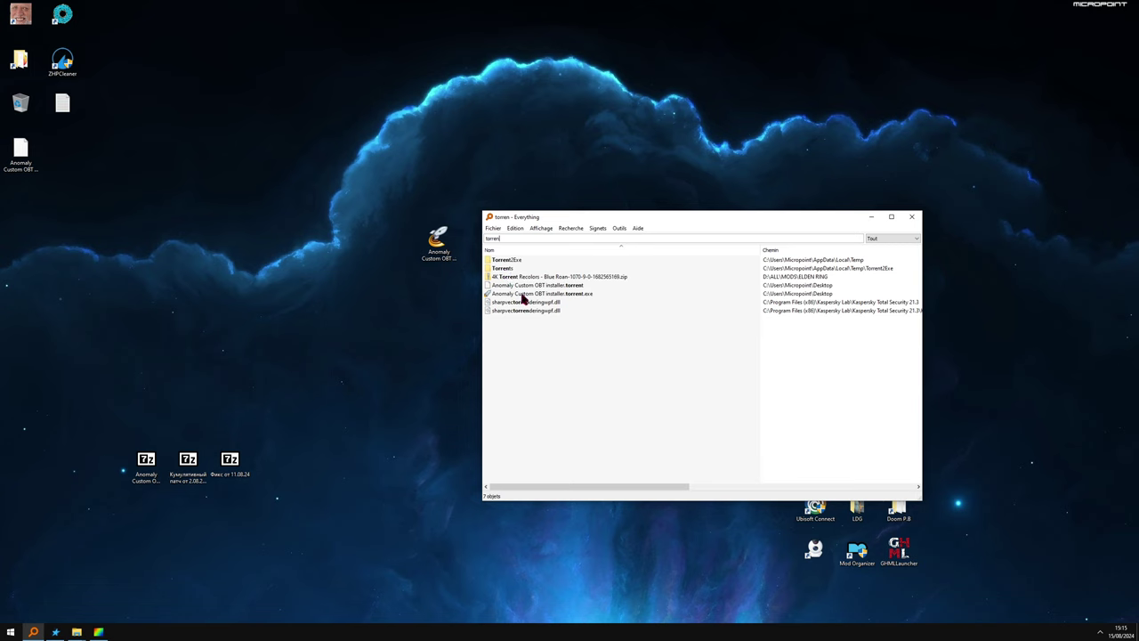
click(523, 295)
ctrl+click(504, 269)
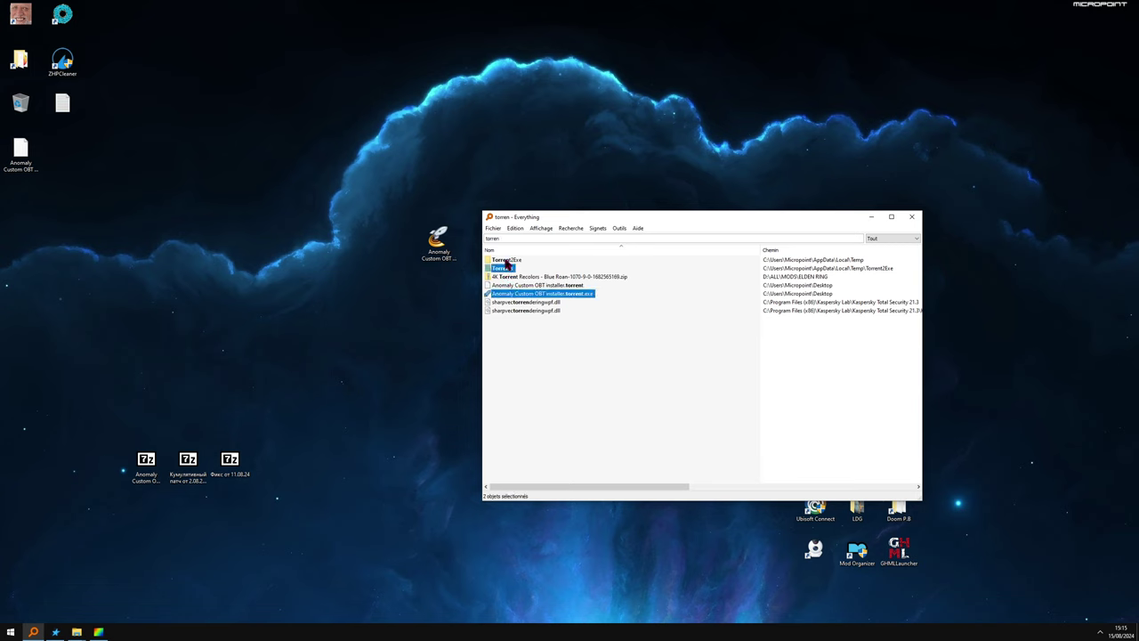
ctrl+click(506, 260)
key(Delete)
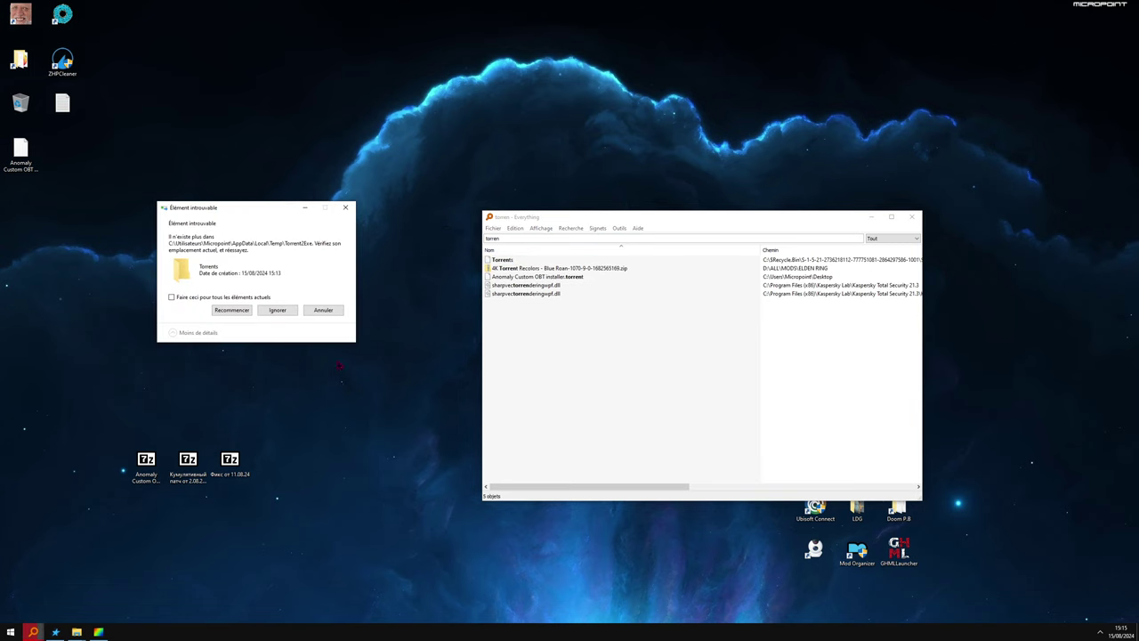
click(277, 309)
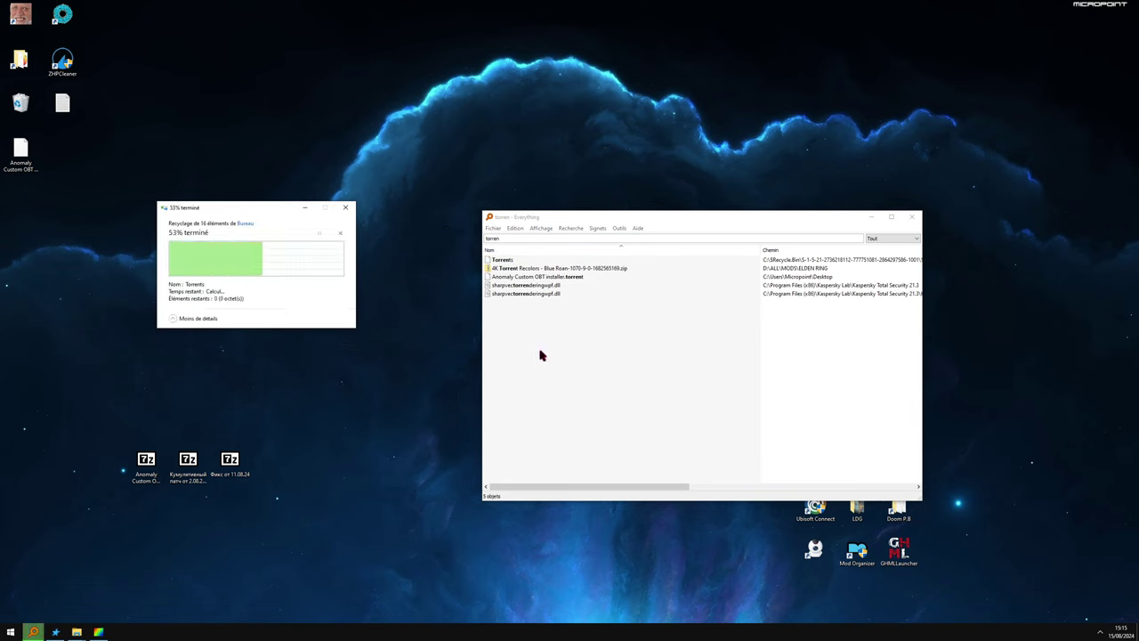
- Close Everything, delete the leftover desktop .torrent file and empty the recycle bin
click(911, 216)
drag(21, 154, 23, 160)
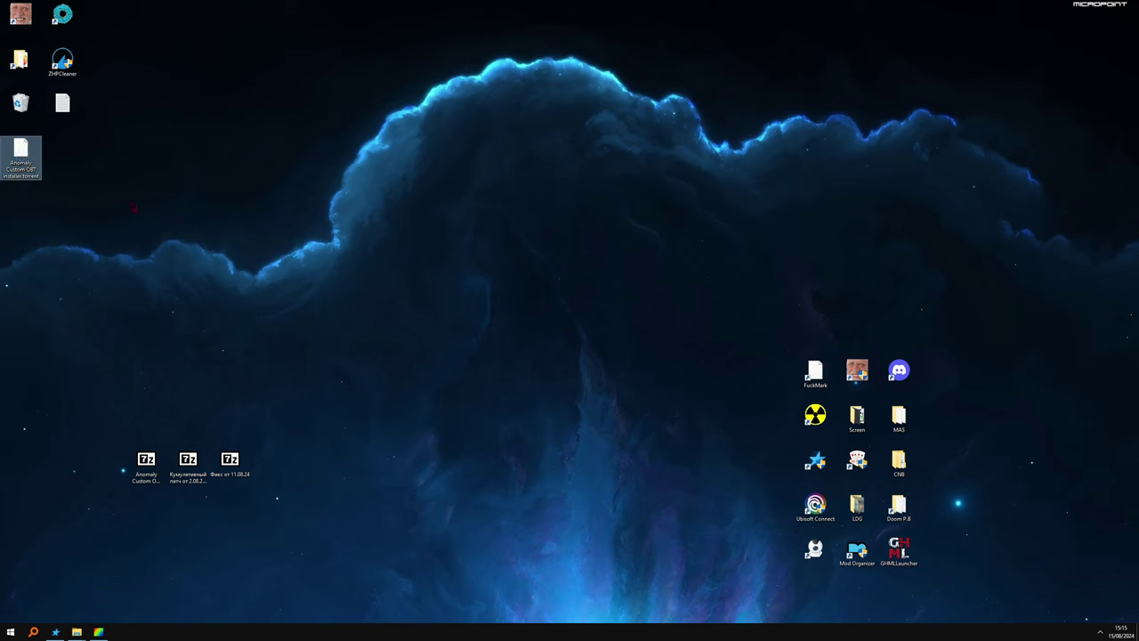
key(Delete)
right_click(20, 104)
click(40, 114)
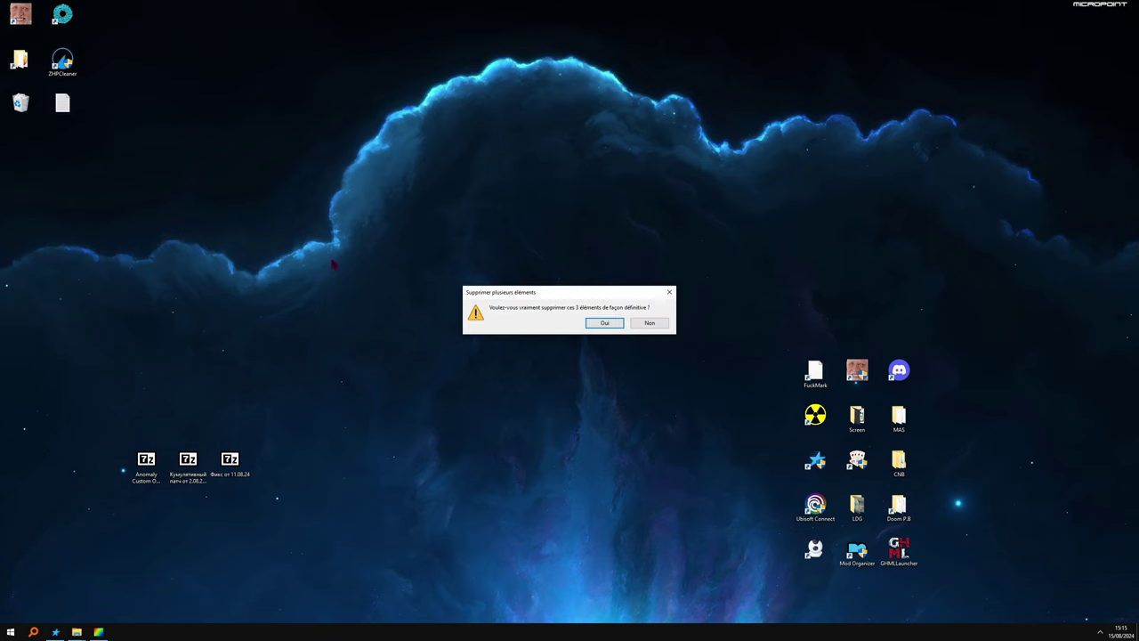
click(602, 323)
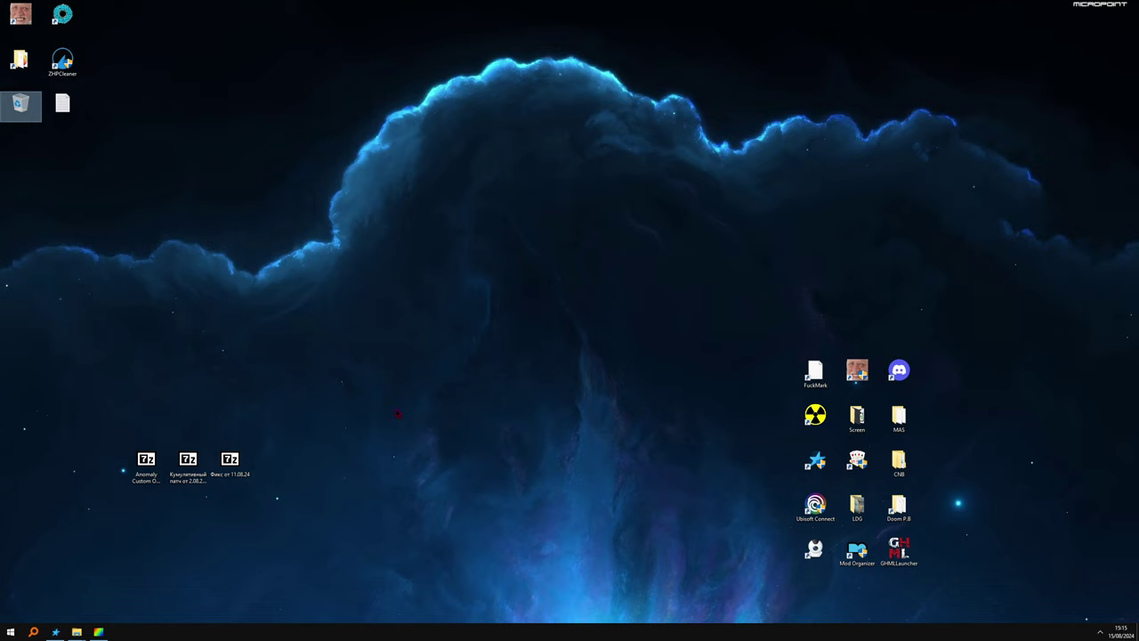
click(389, 407)
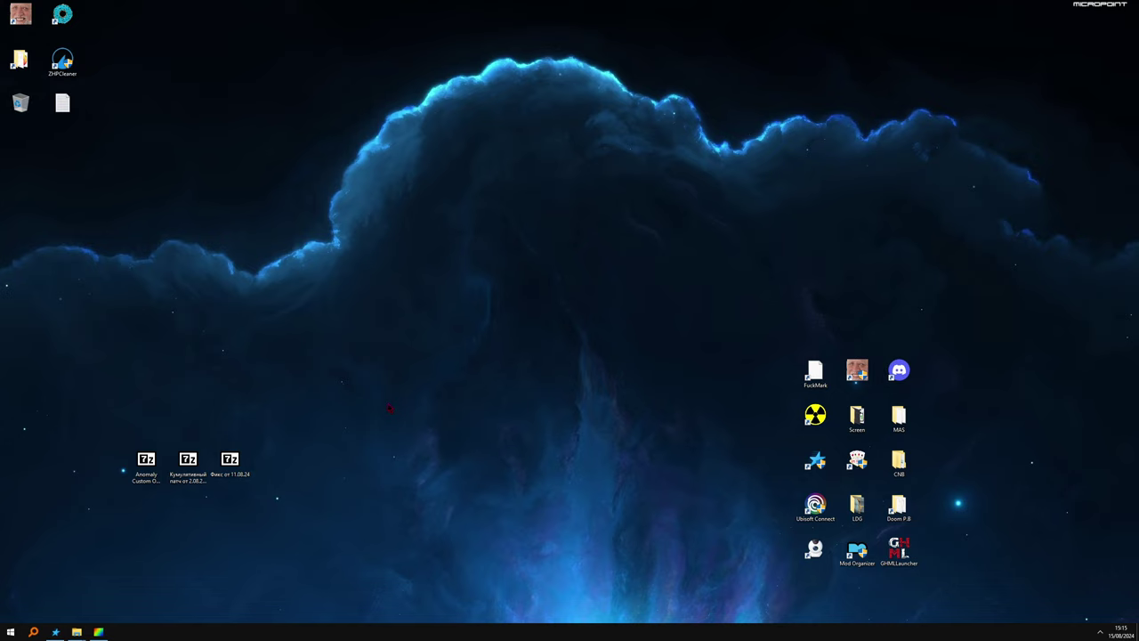
click(147, 466)
double_click(147, 463)
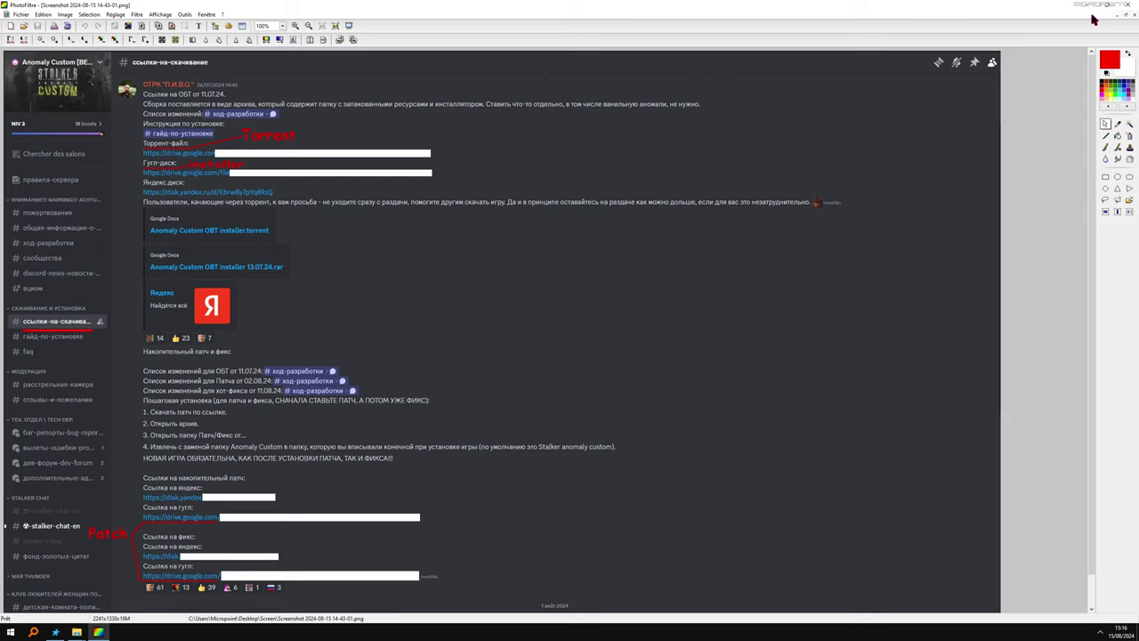
click(1088, 6)
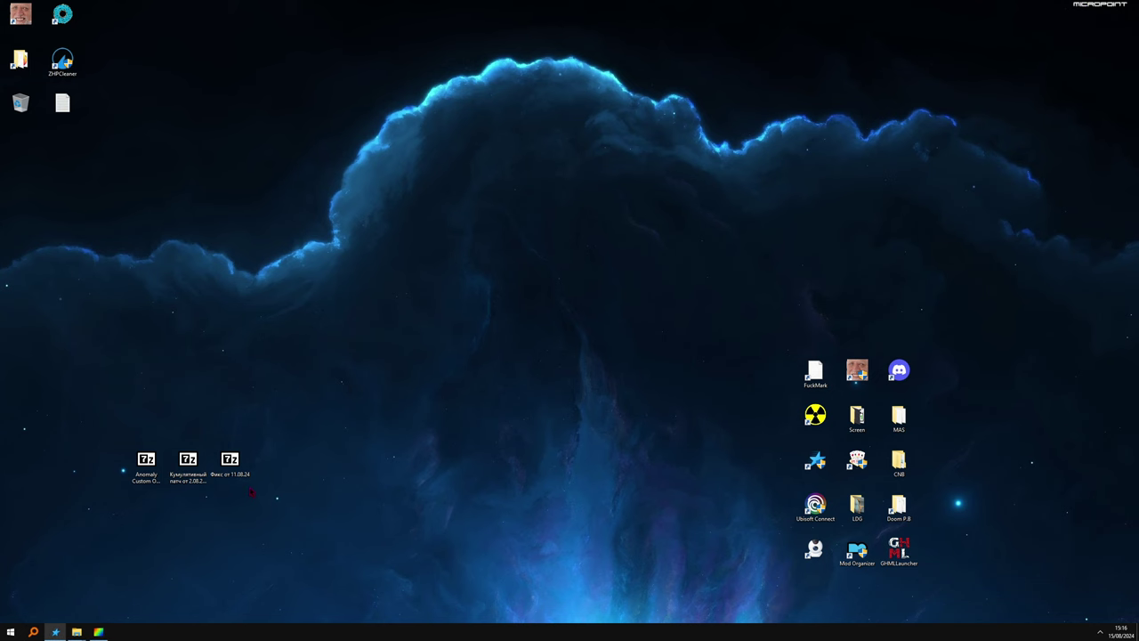
click(189, 485)
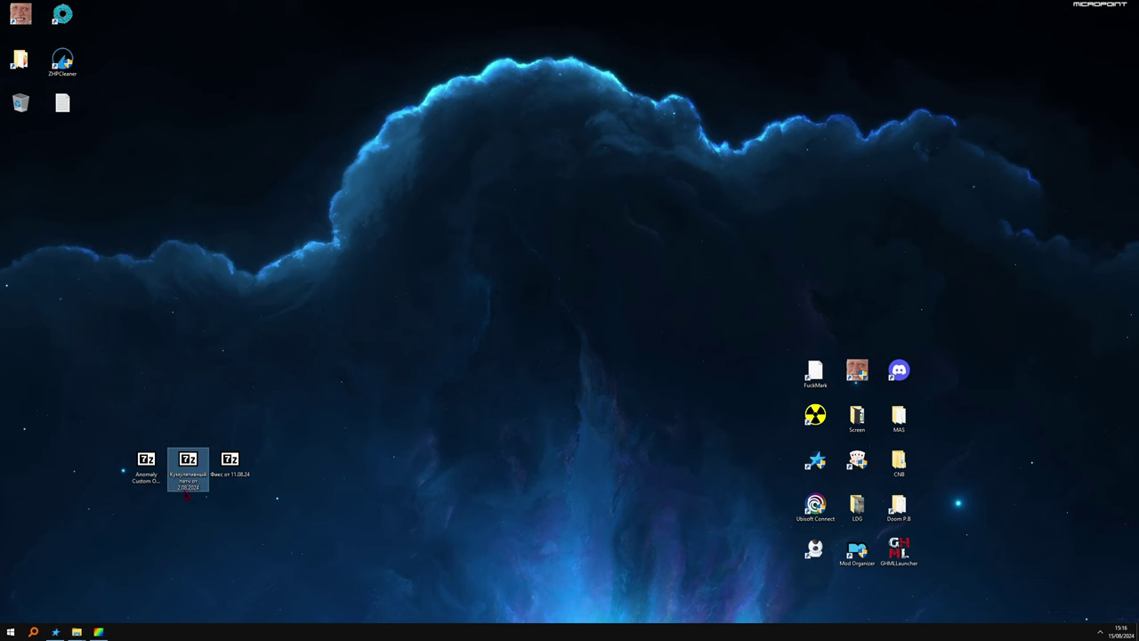
click(235, 472)
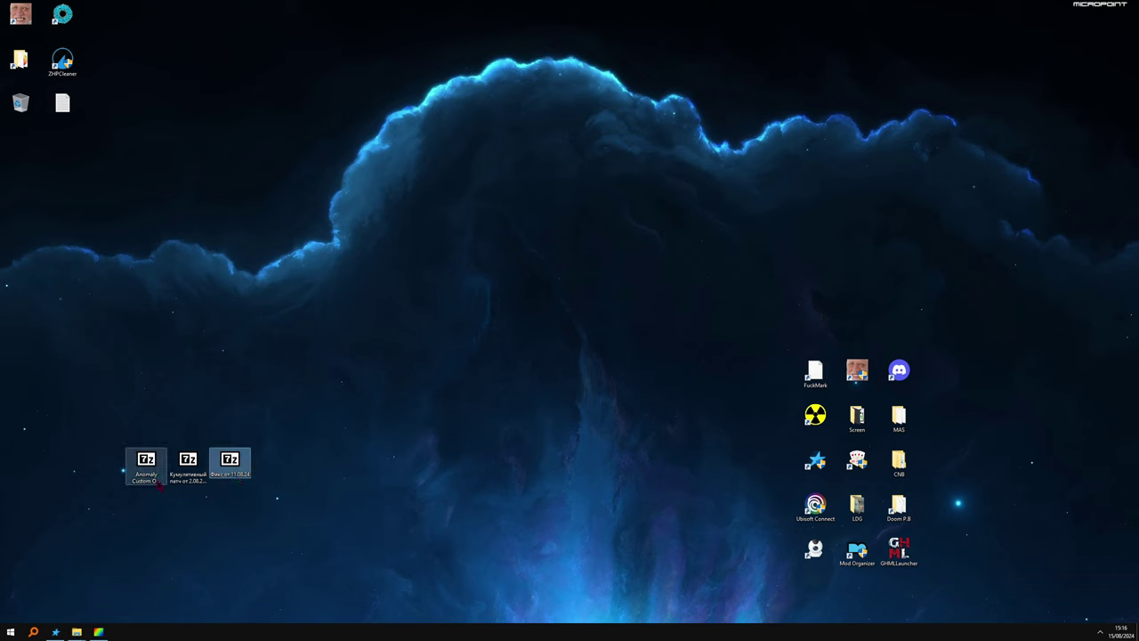
drag(146, 463, 150, 468)
click(382, 343)
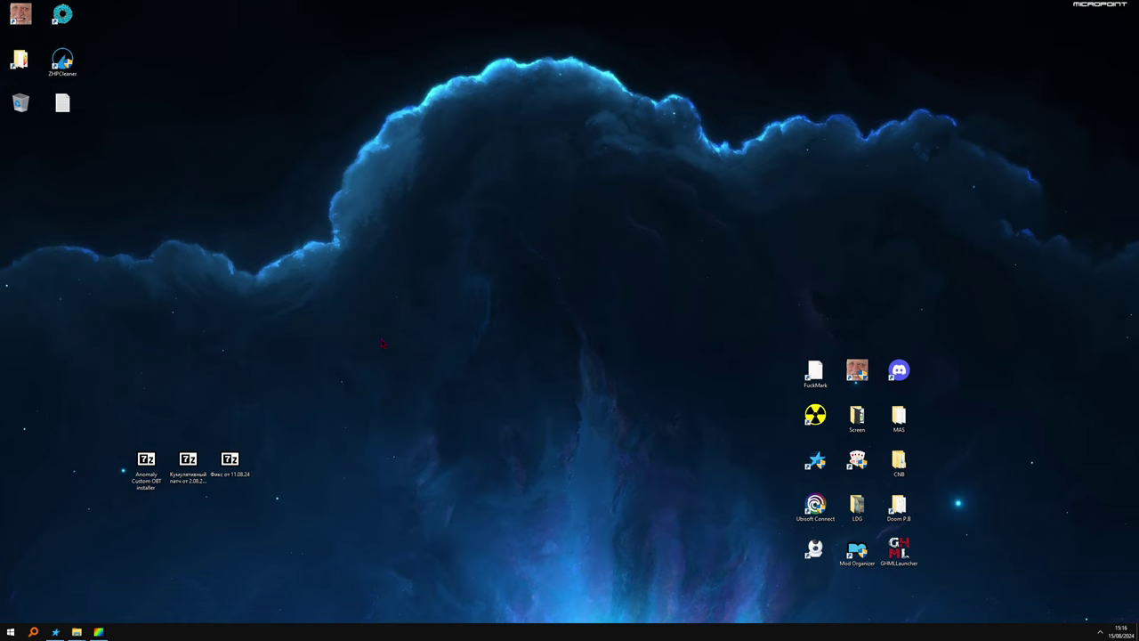
- Create a new desktop folder keeping the default name Nouveau dossier
right_click(378, 330)
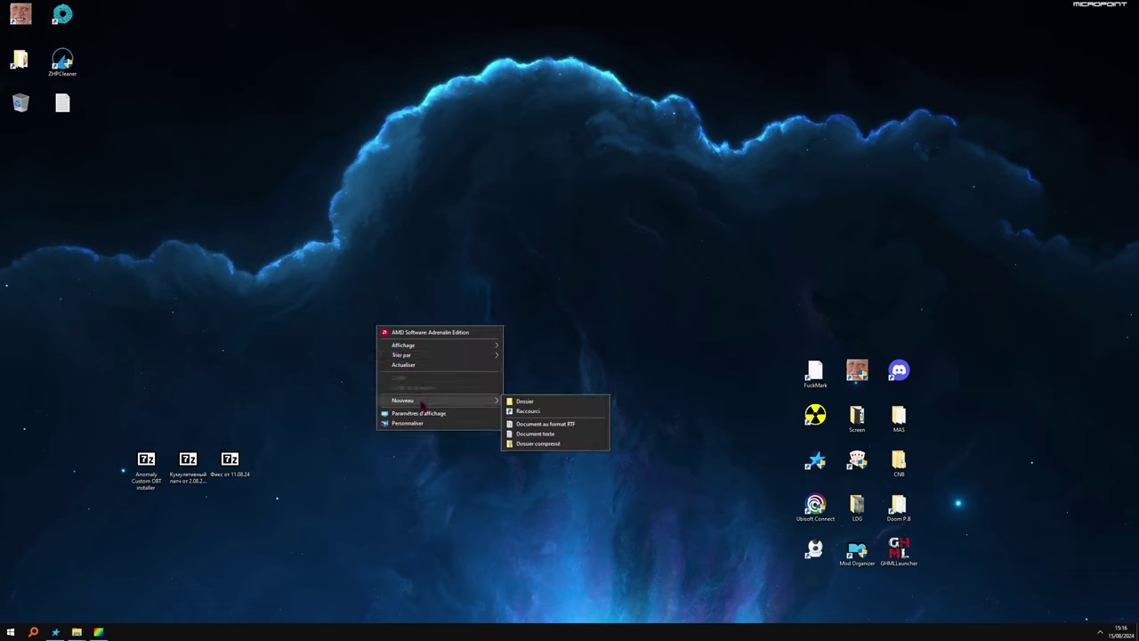
click(525, 402)
key(Return)
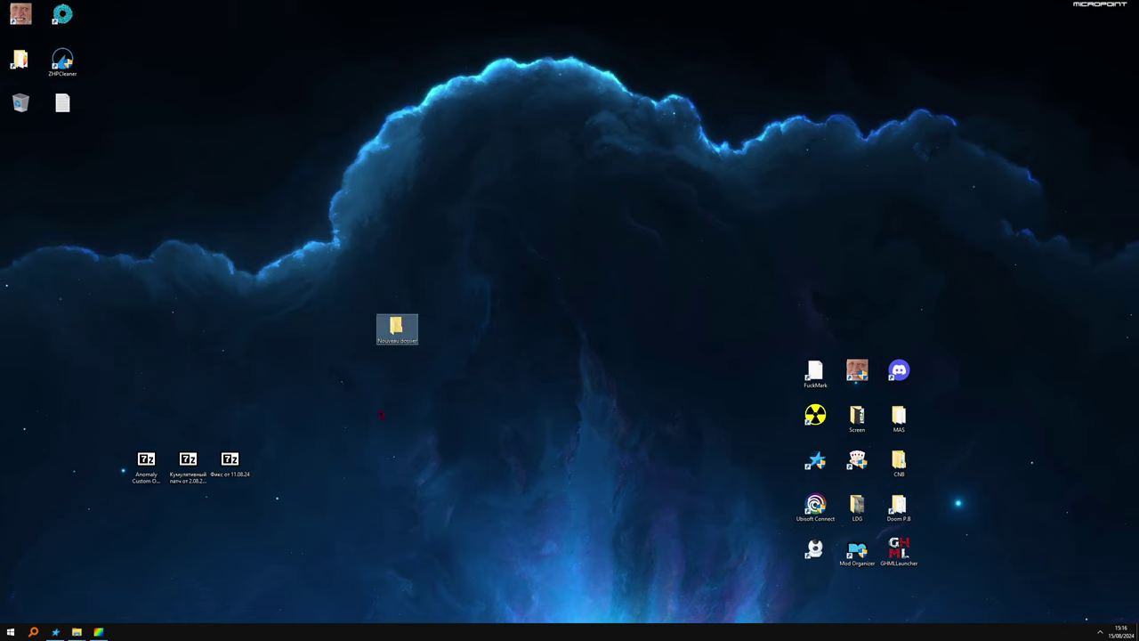
mouse_move(395, 328)
mouse_down()
mouse_move(660, 425)
mouse_move(687, 418)
mouse_up()
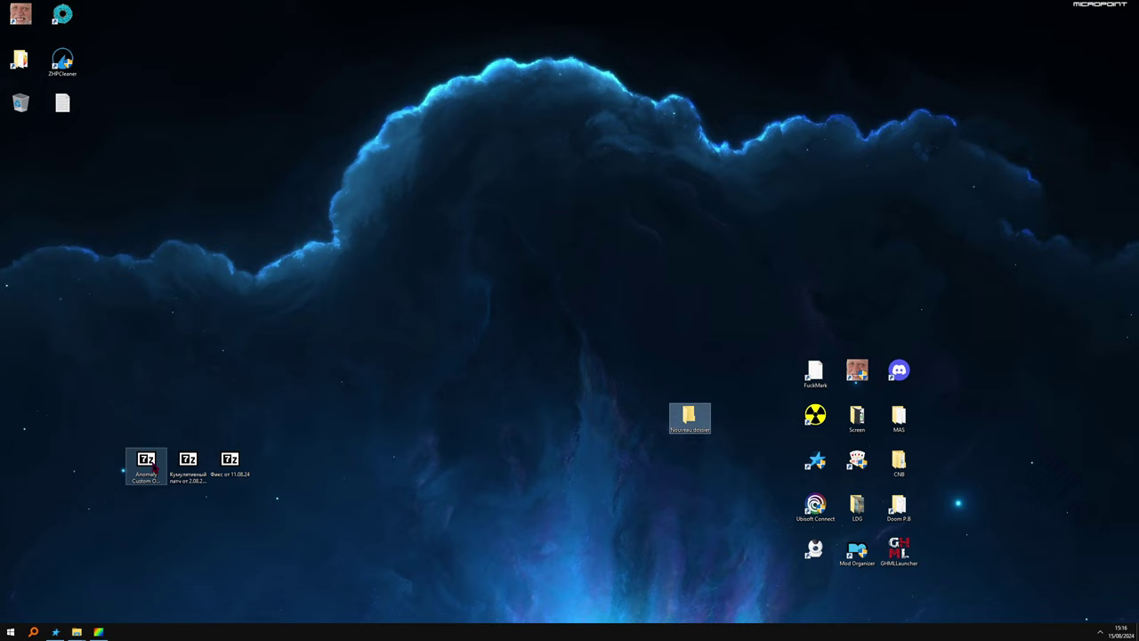
- Open the Anomaly Custom archive in 7-Zip and copy Nouveau dossier's full path
double_click(146, 460)
drag(561, 245, 257, 229)
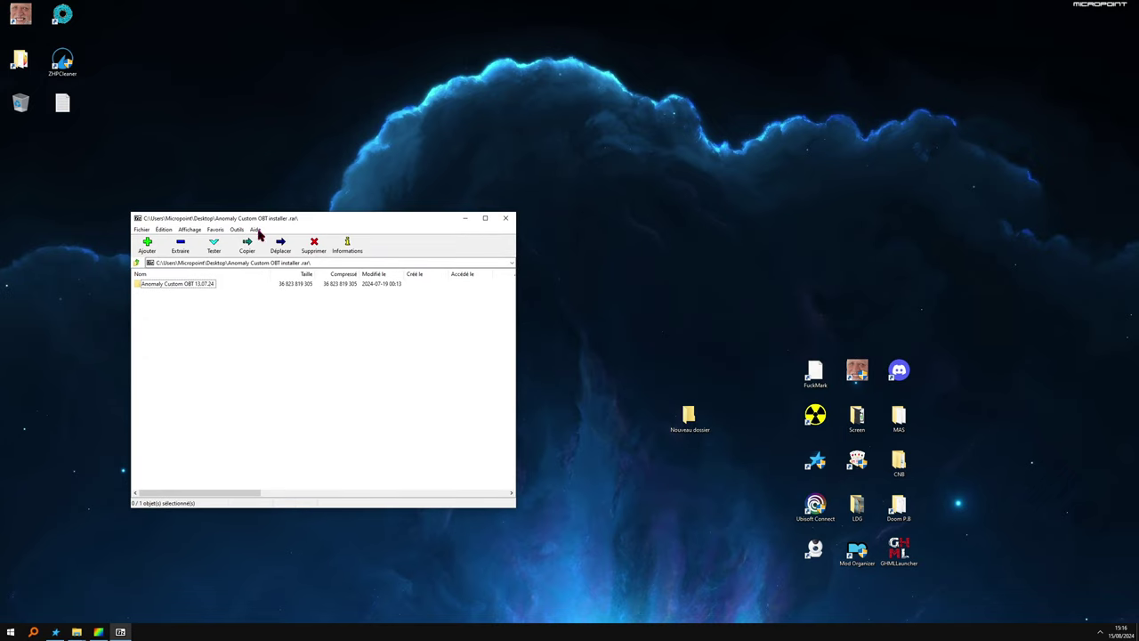
click(687, 417)
double_click(687, 417)
drag(724, 141, 836, 140)
click(844, 168)
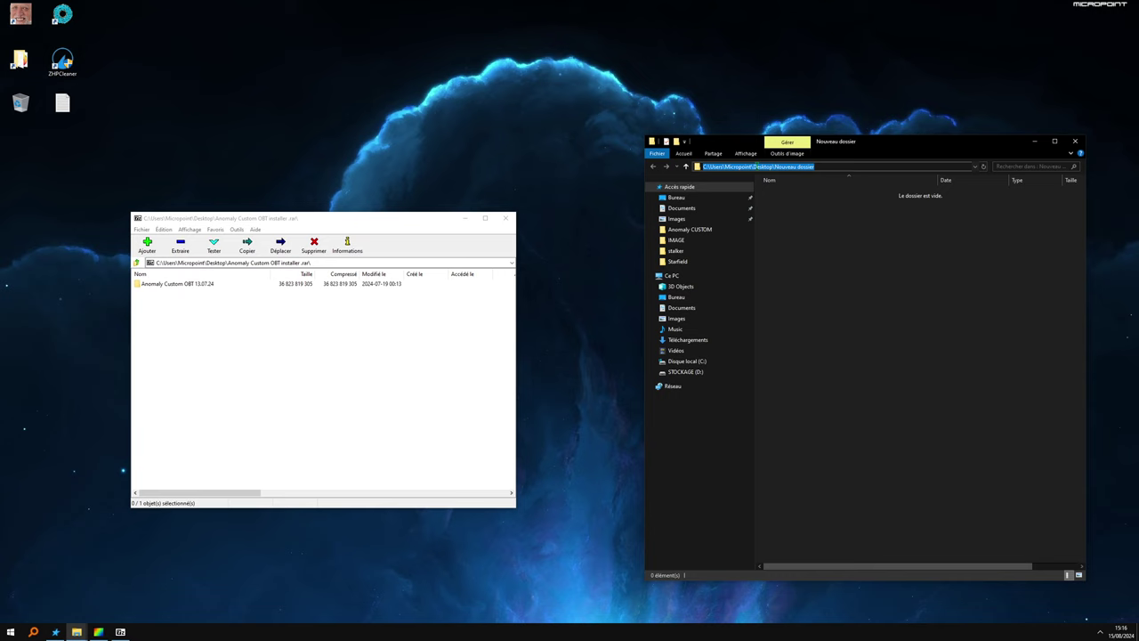
- Extract the Anomaly Custom OBT 13.07.24 folder into Nouveau dossier and close 7-Zip
click(173, 283)
click(180, 247)
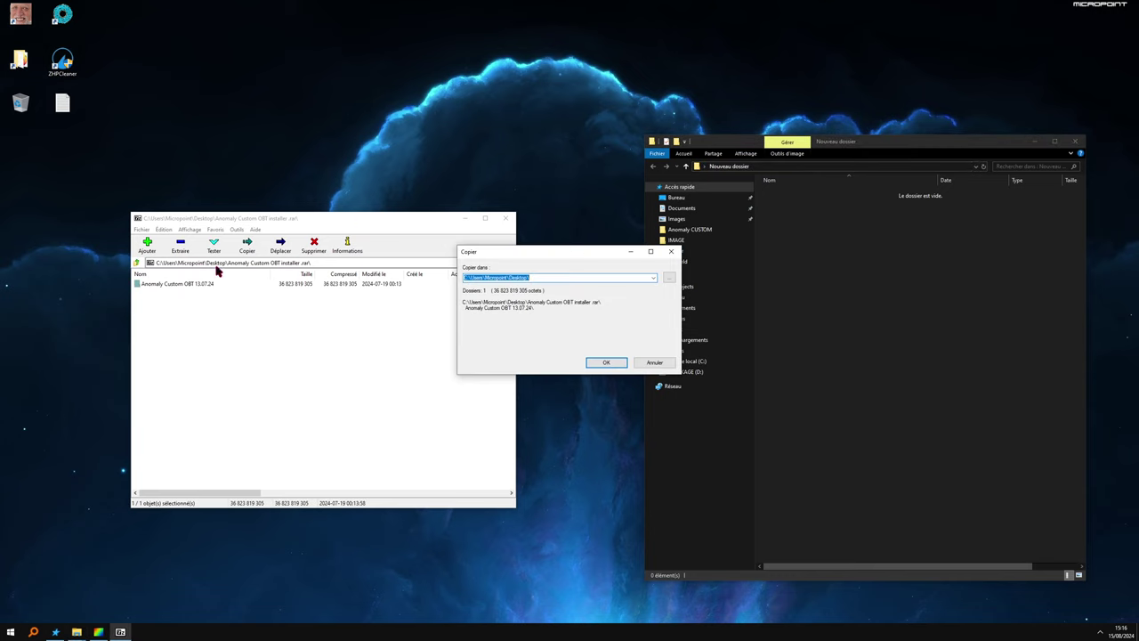
text(C:\Users\Micropoint\Desktop\Nouveau dossier)
click(605, 362)
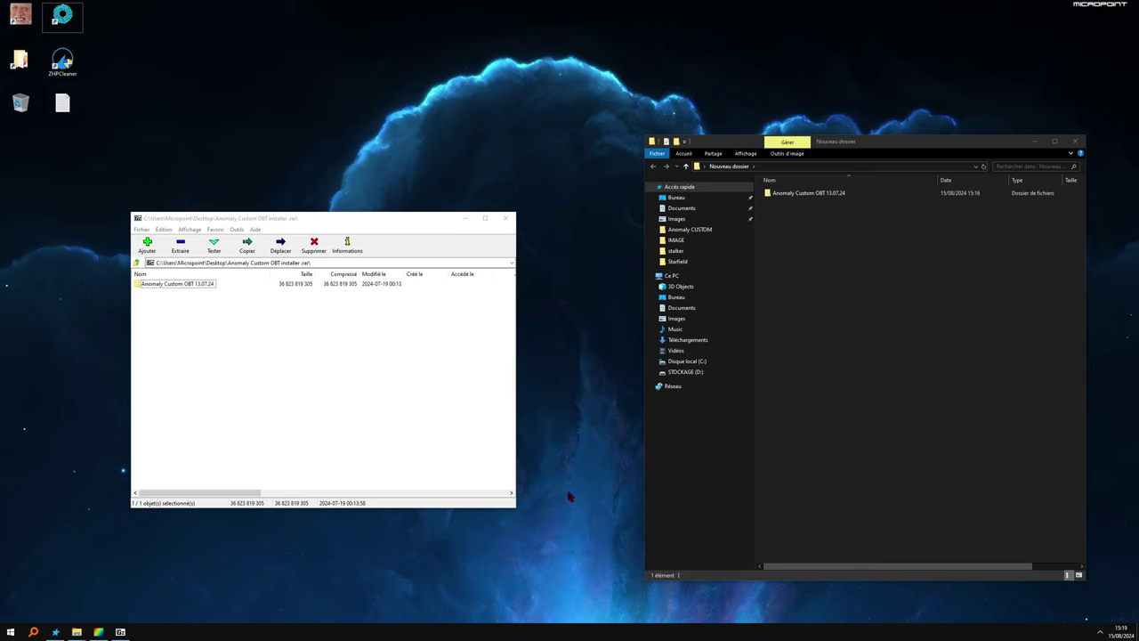
click(505, 218)
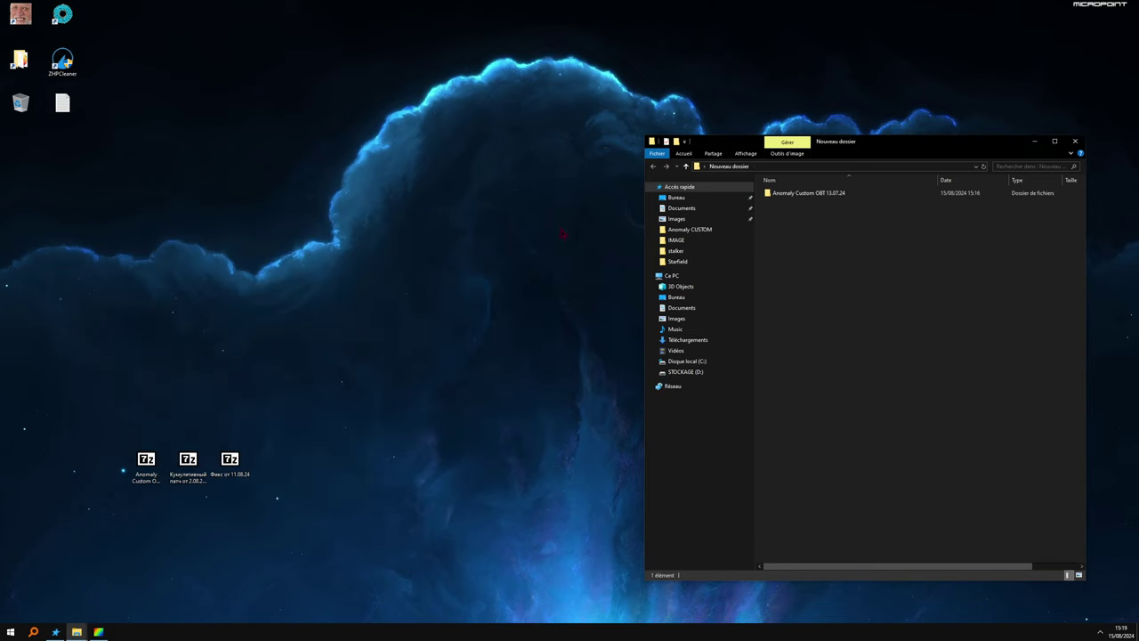
drag(877, 147, 666, 156)
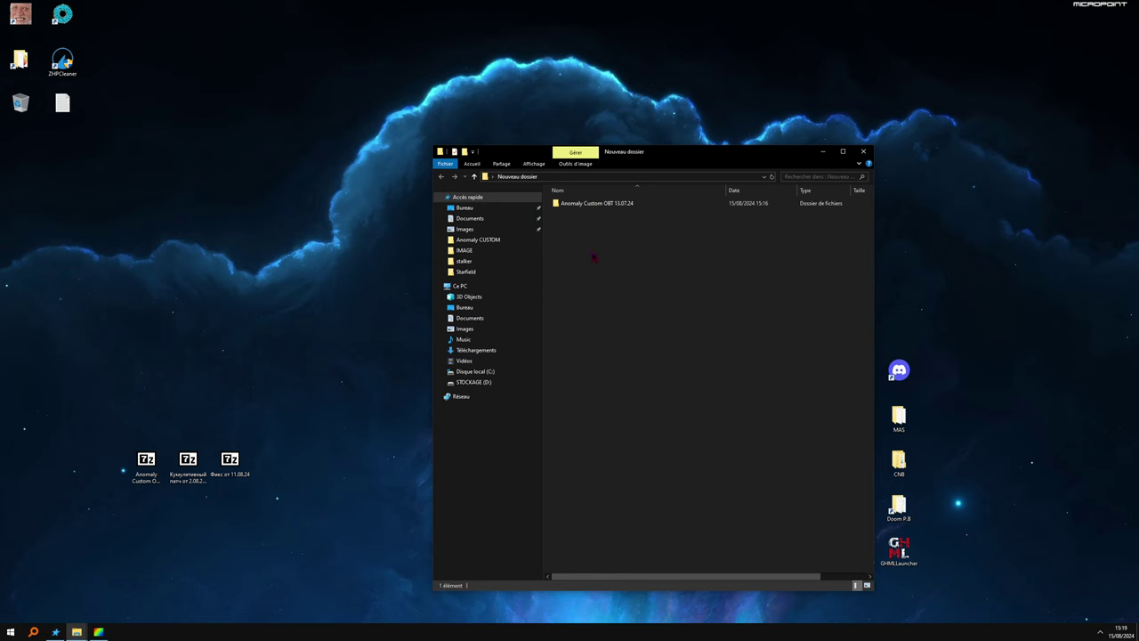
- Run the Anomaly Custom setup as administrator with Русский as the setup language
double_click(579, 206)
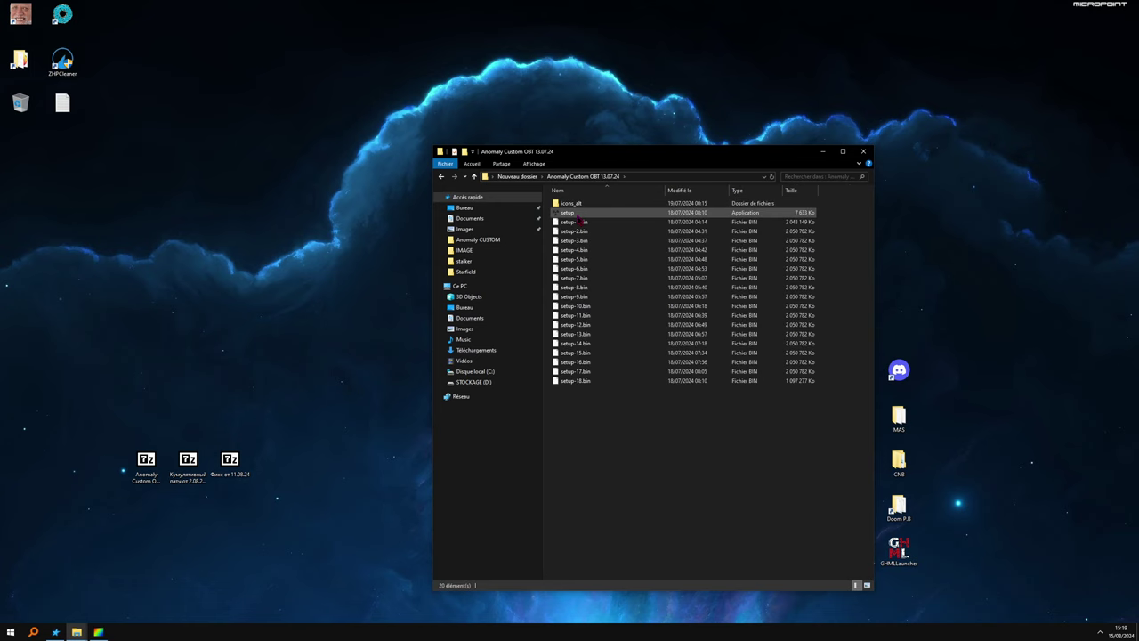
click(574, 216)
right_click(573, 216)
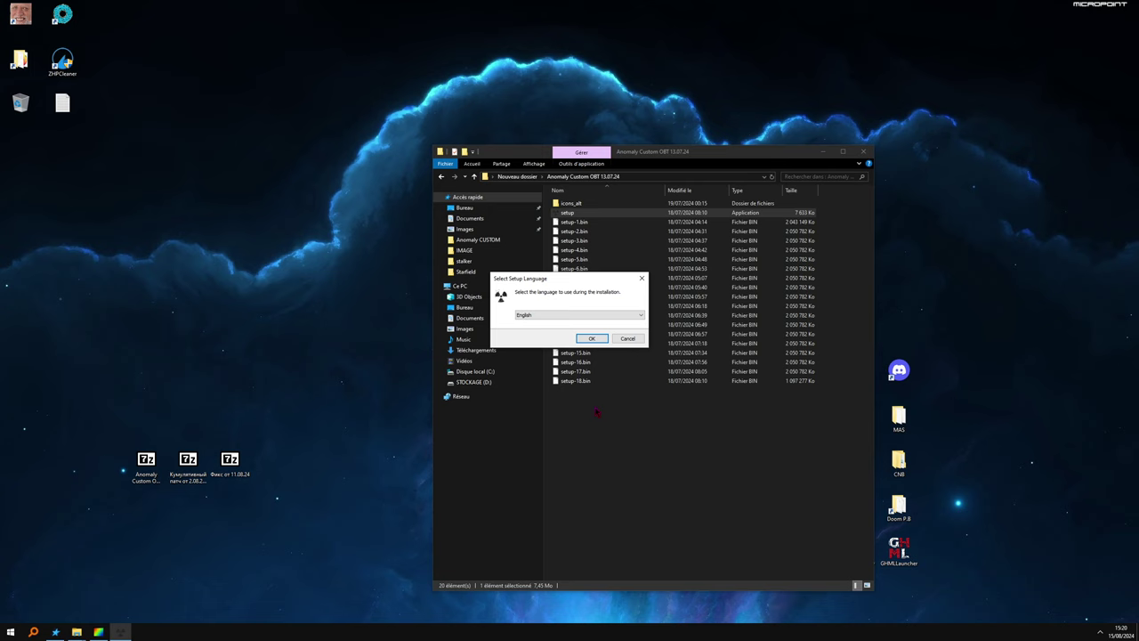
click(543, 316)
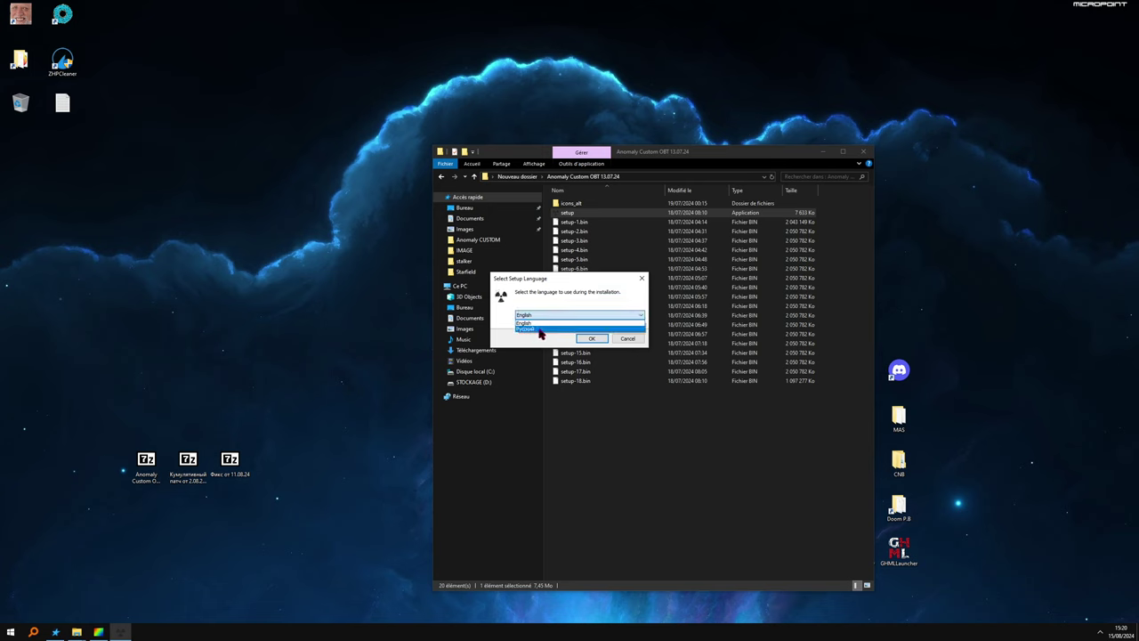
click(539, 331)
click(590, 338)
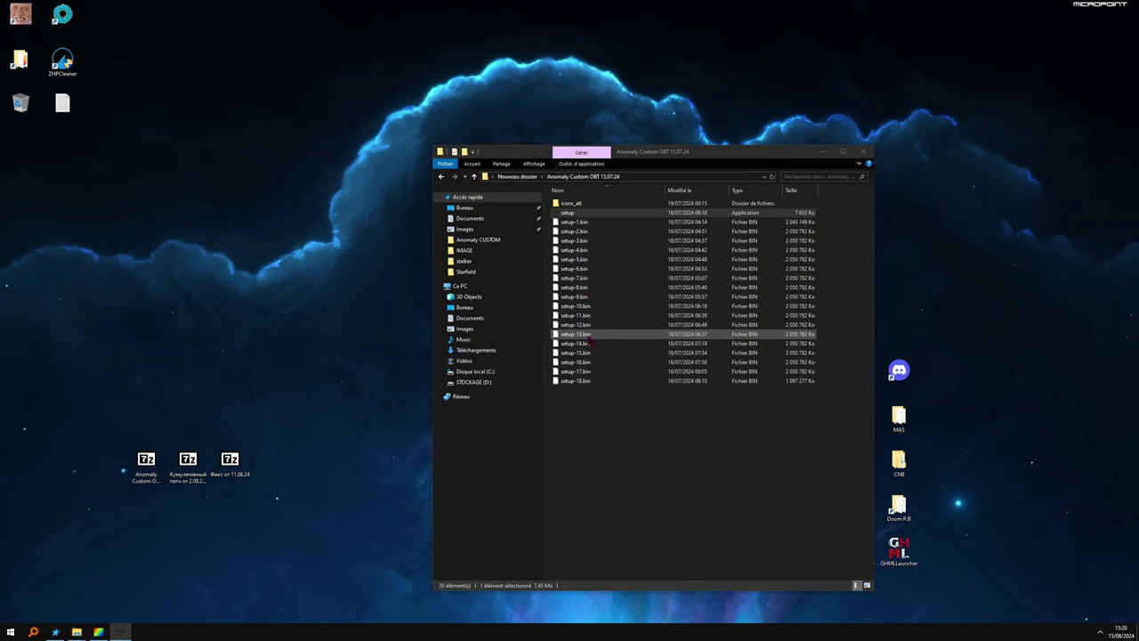
- Install to C:\Stalker anomaly custom without creating a desktop shortcut
click(530, 289)
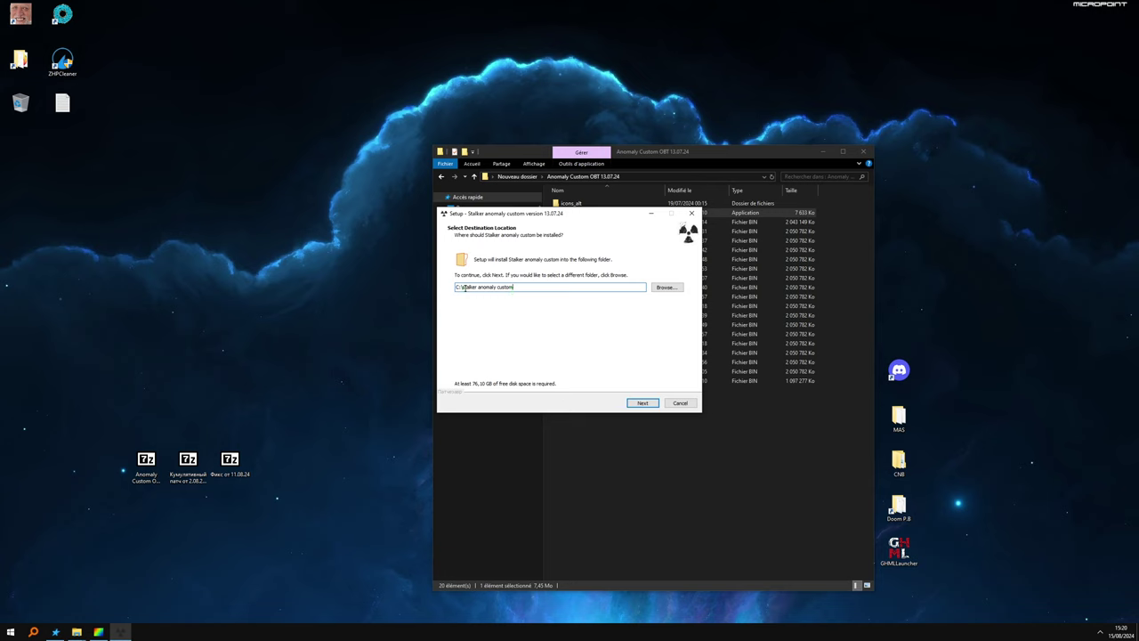
drag(527, 287, 440, 288)
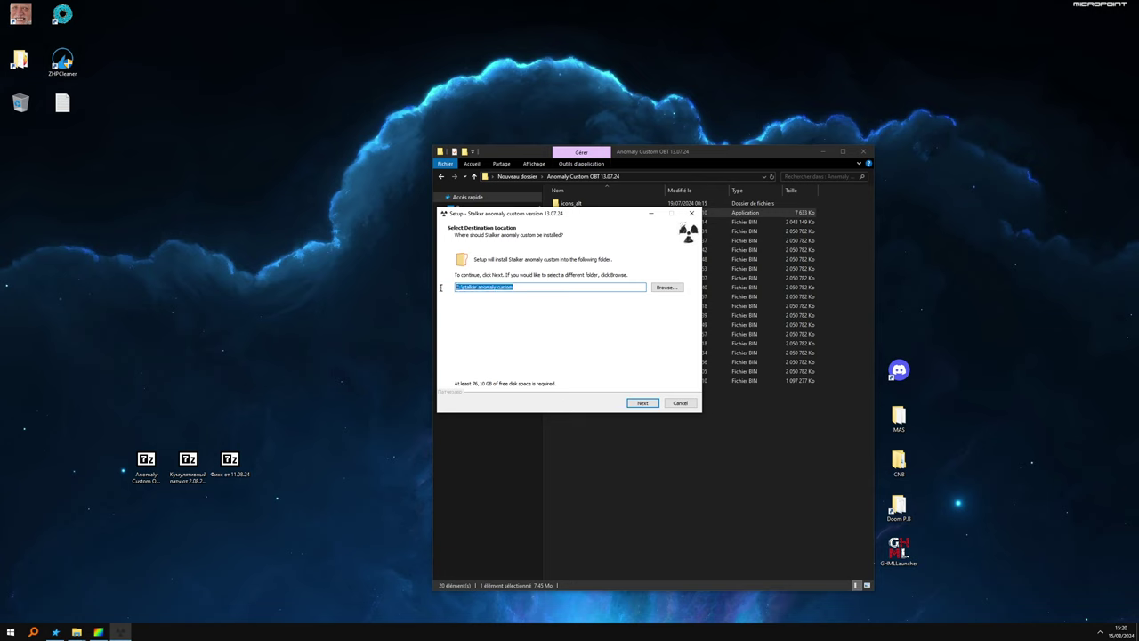
click(520, 286)
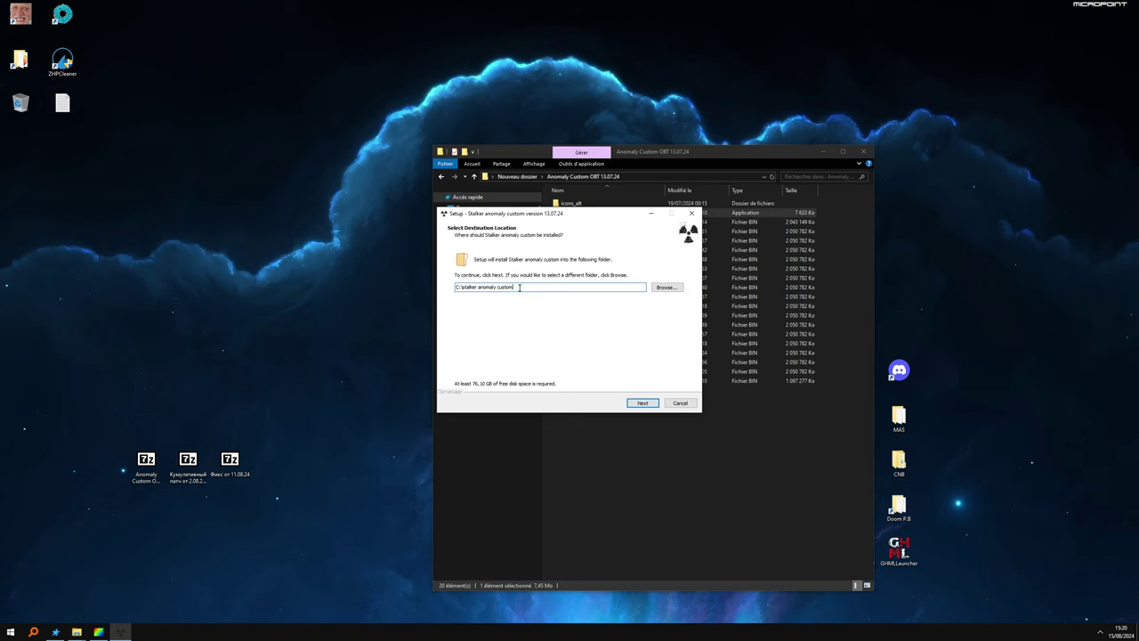
click(639, 402)
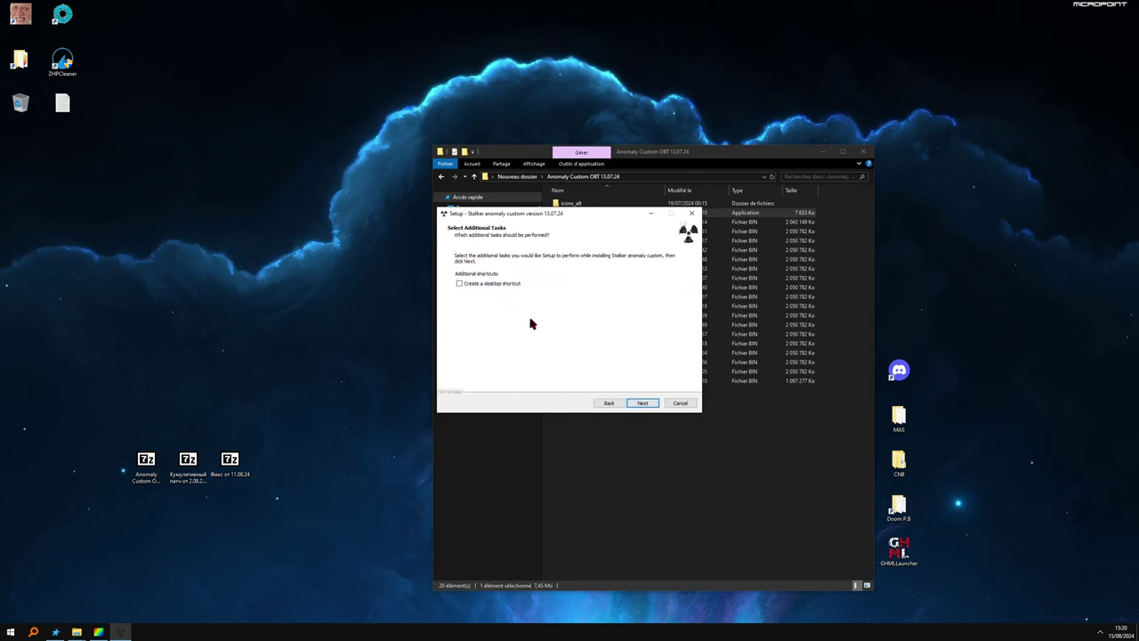
click(641, 402)
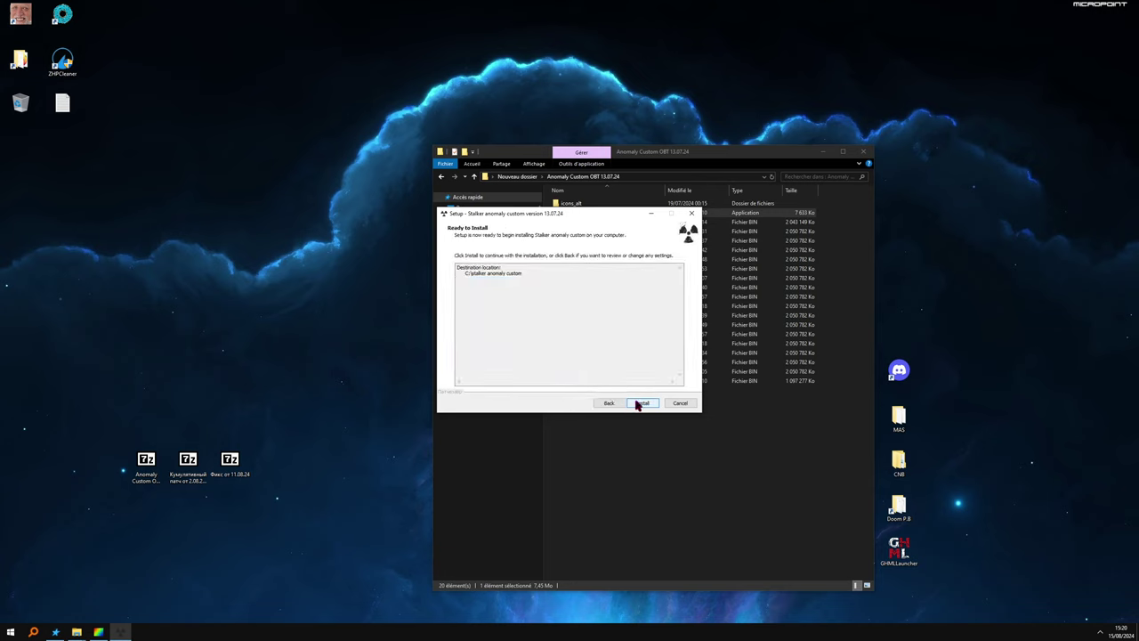
click(641, 403)
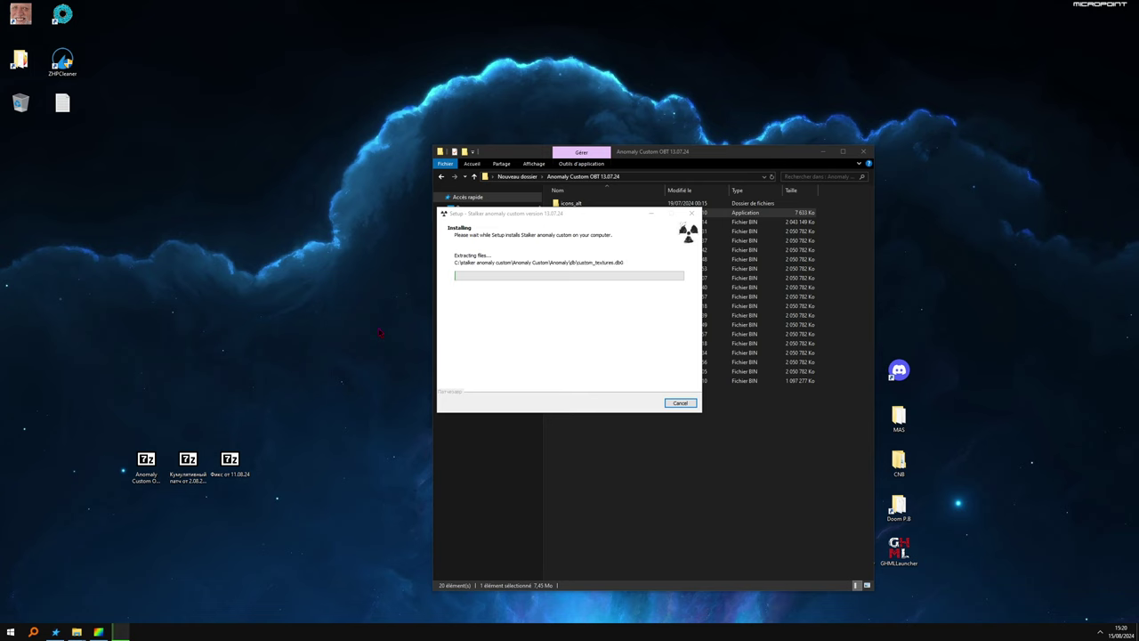
- Select the installer, cumulative patch and fix archives while installing, then close the finished wizard
click(146, 462)
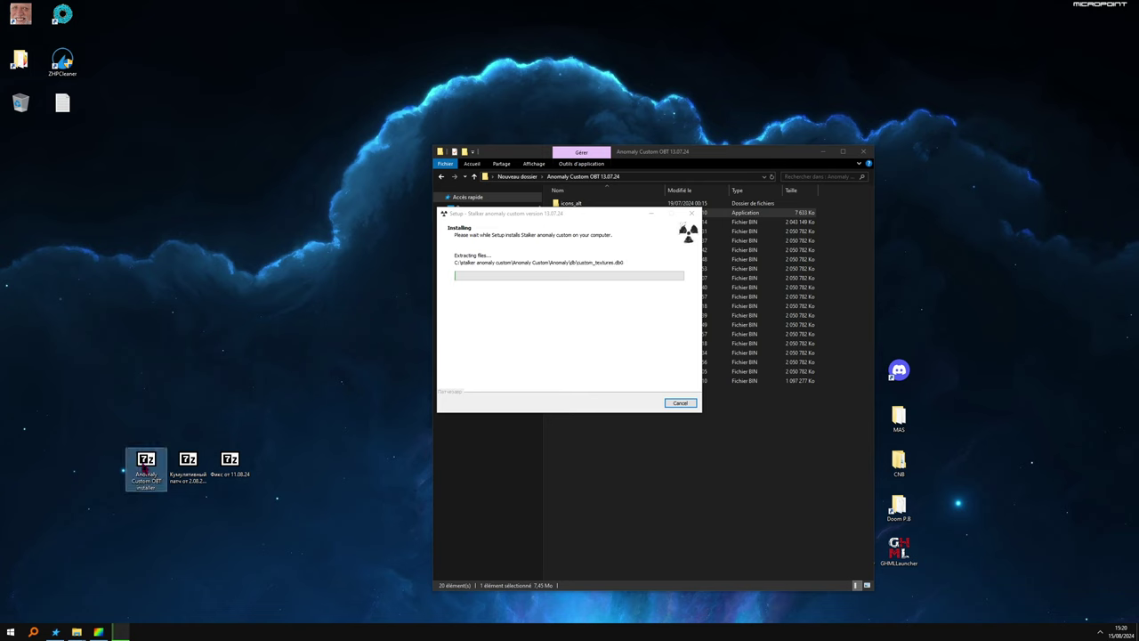
click(187, 466)
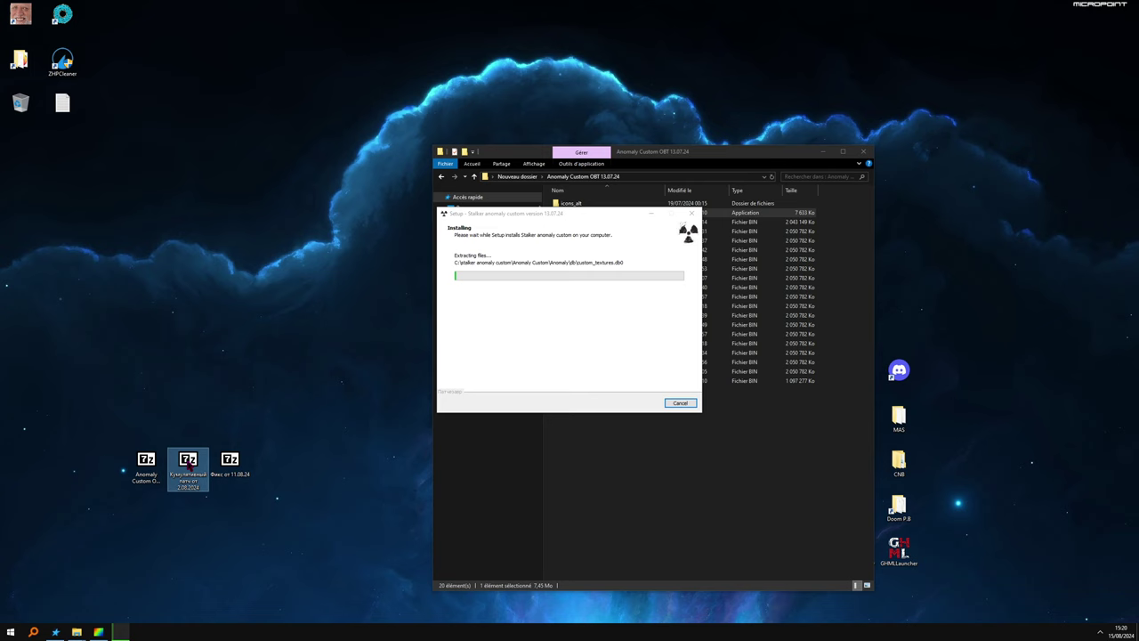
click(232, 463)
click(508, 308)
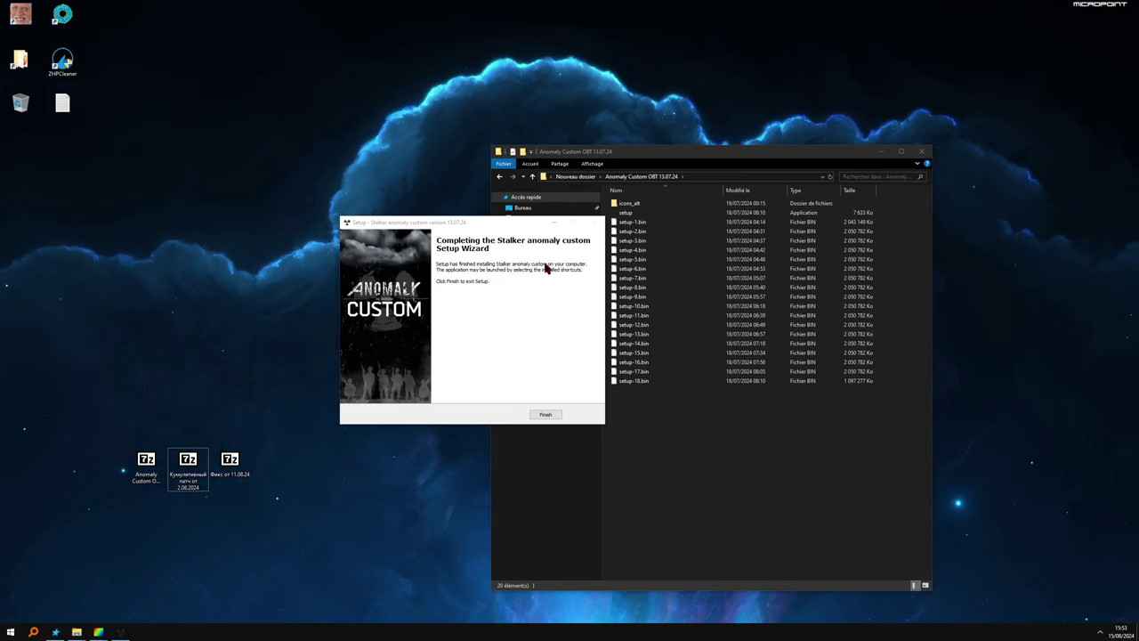
click(543, 415)
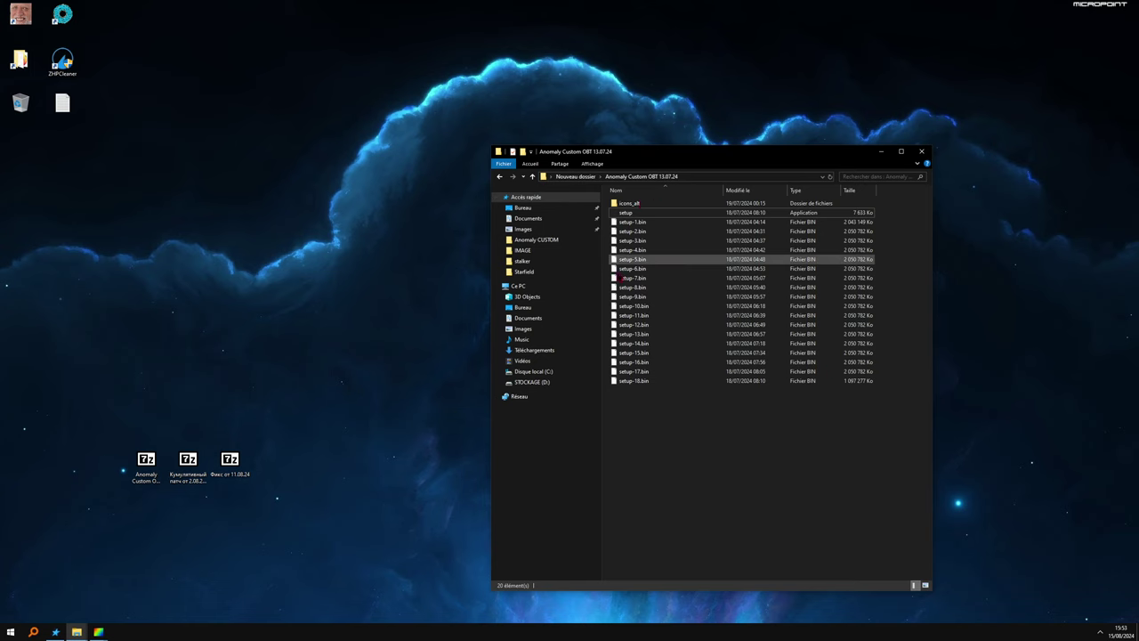
- Set AnomalyLauncher in C:\stalker anomaly custom\Anomaly Custom\Anomaly to always run as administrator
click(921, 151)
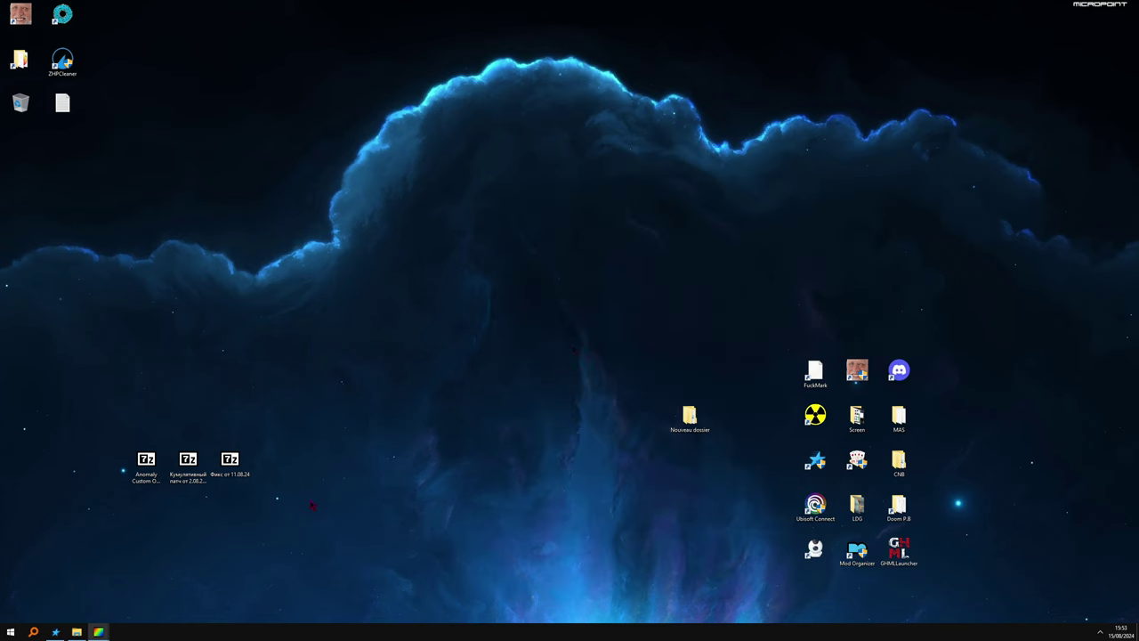
click(77, 631)
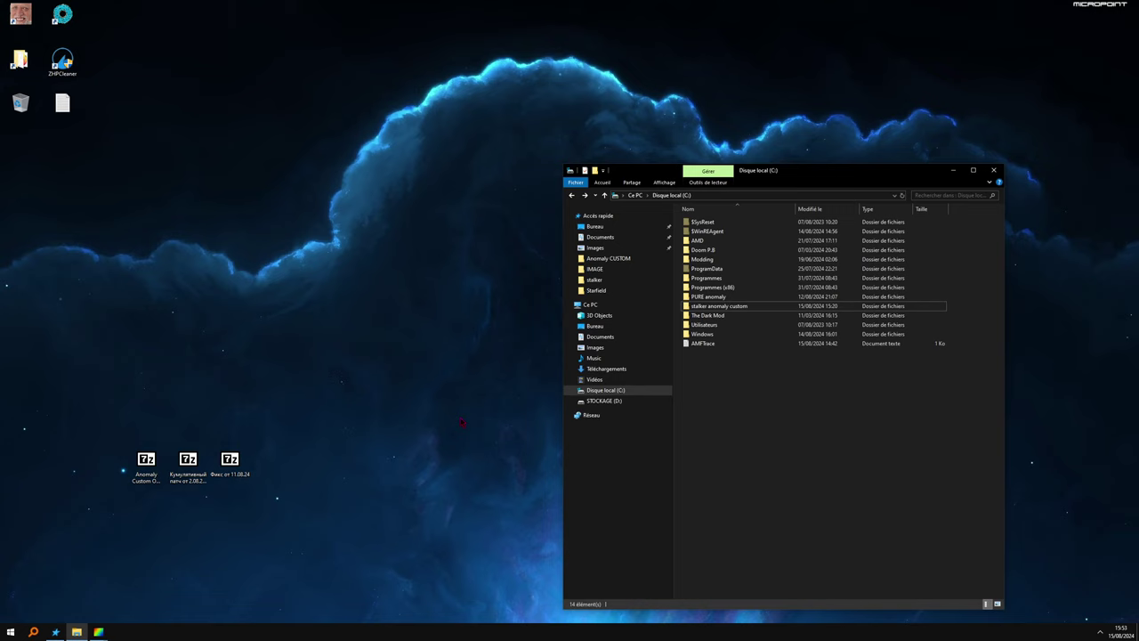
double_click(719, 306)
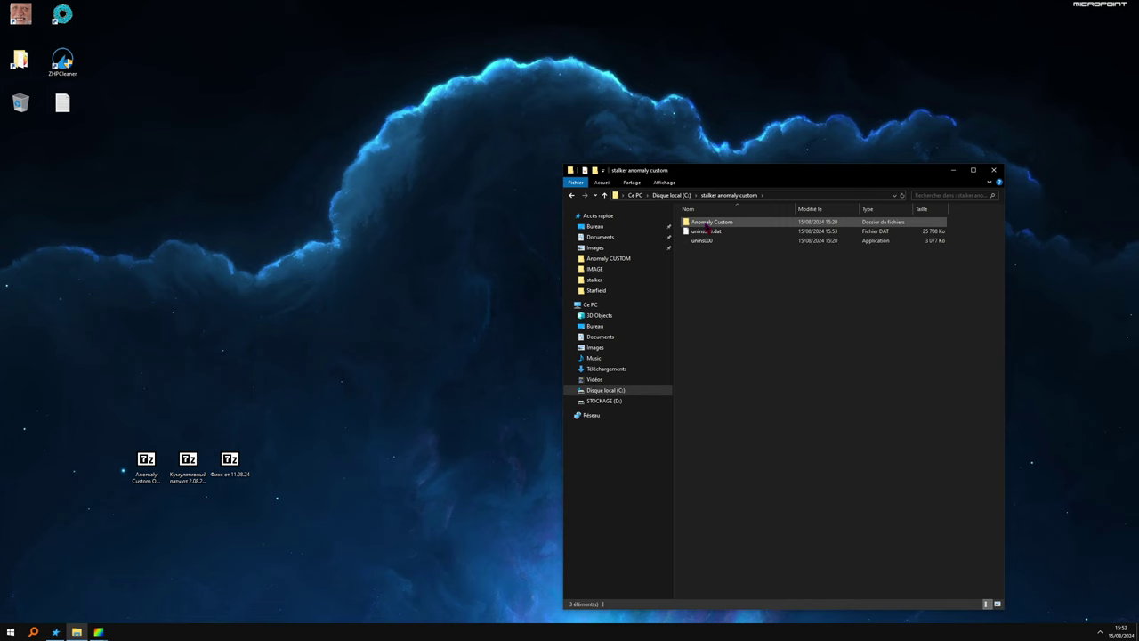
double_click(709, 223)
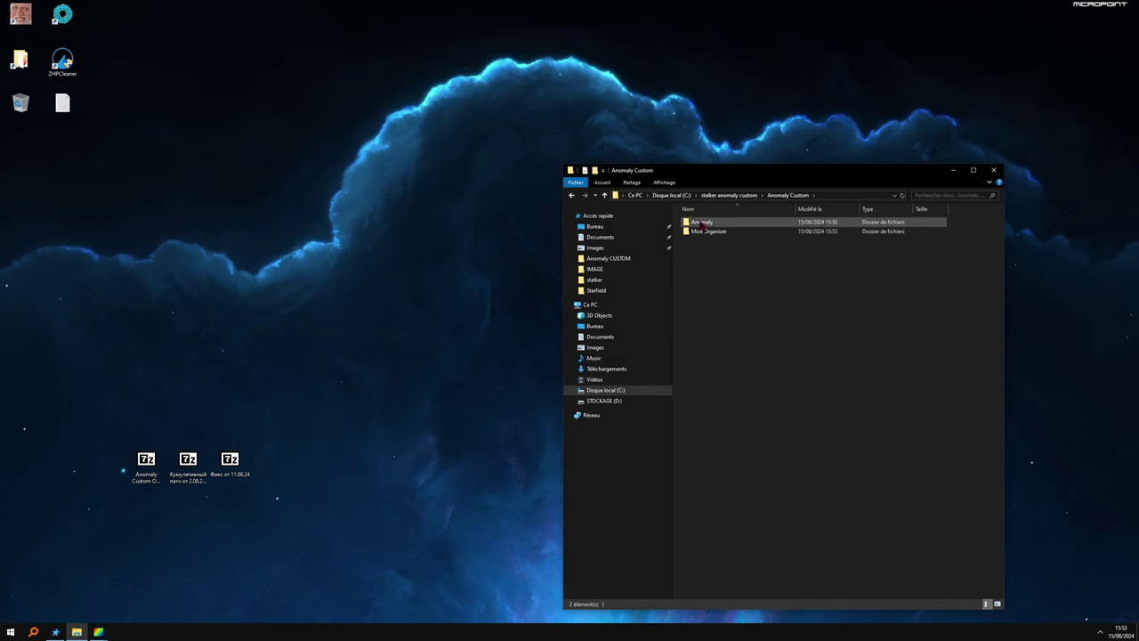
double_click(702, 224)
click(710, 279)
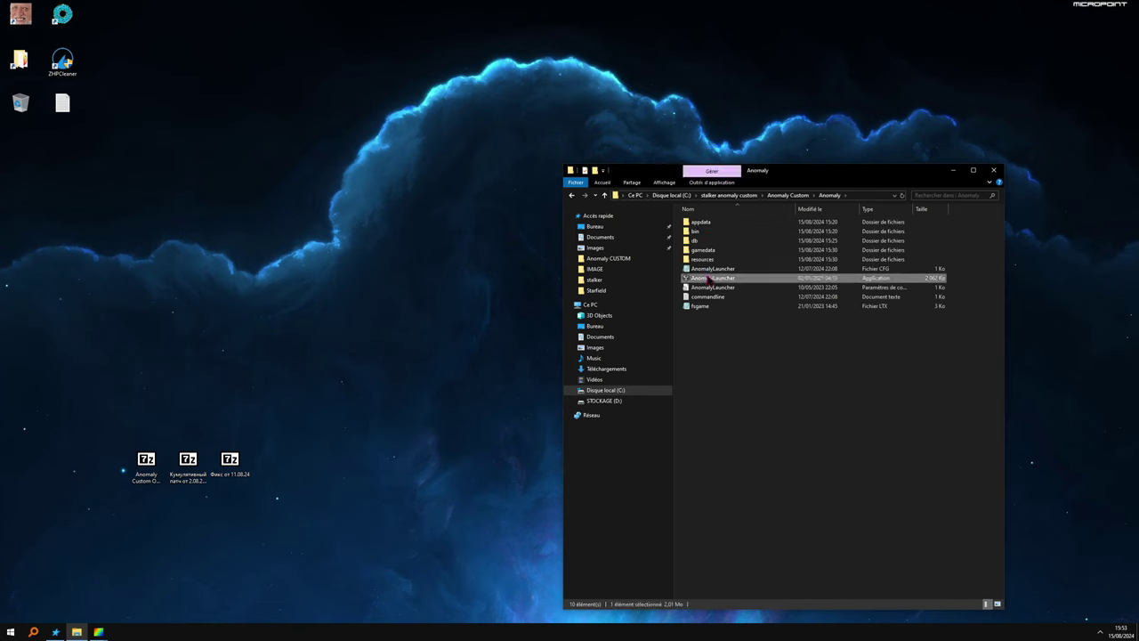
right_click(709, 279)
click(736, 459)
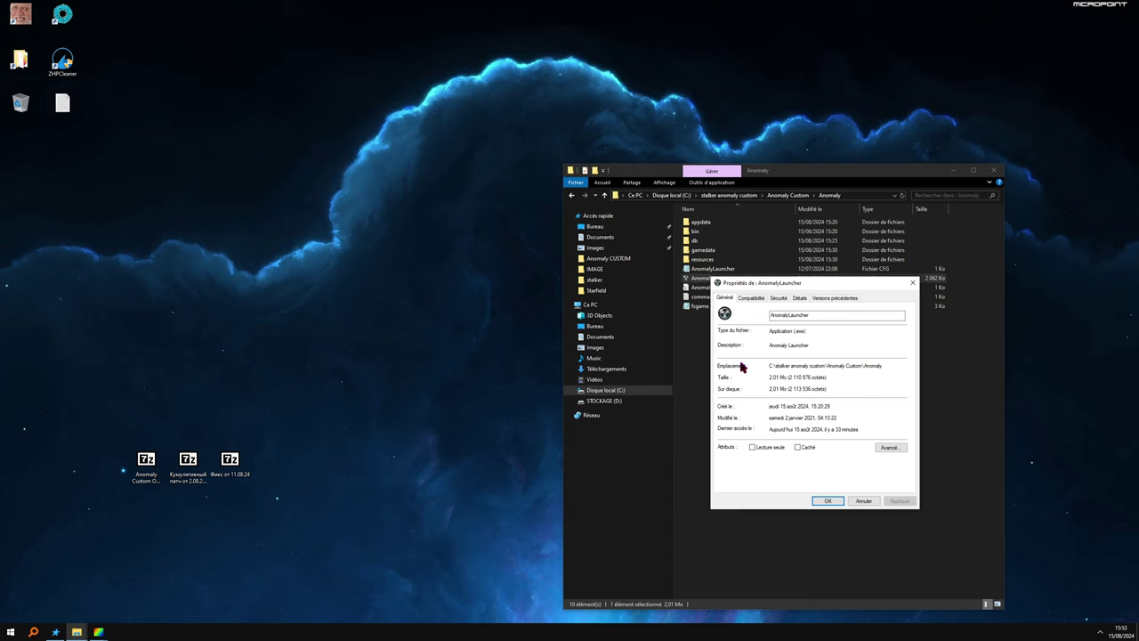
click(754, 301)
click(727, 439)
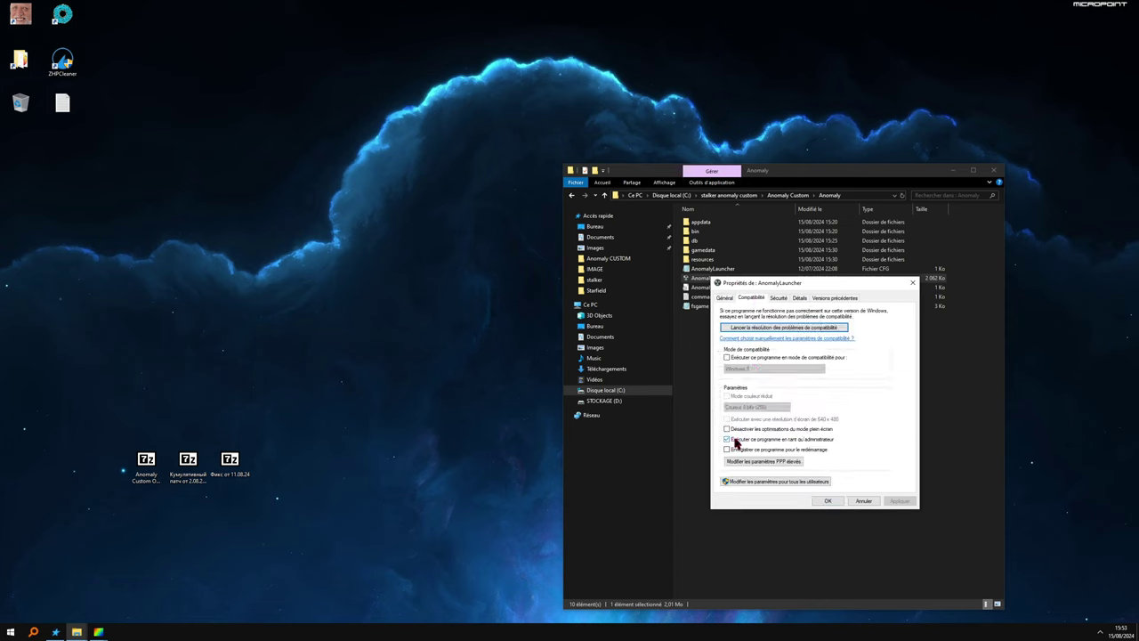
click(851, 502)
- Set ModOrganizer in the Mod Organizer folder to always run as administrator
key(alt+Up)
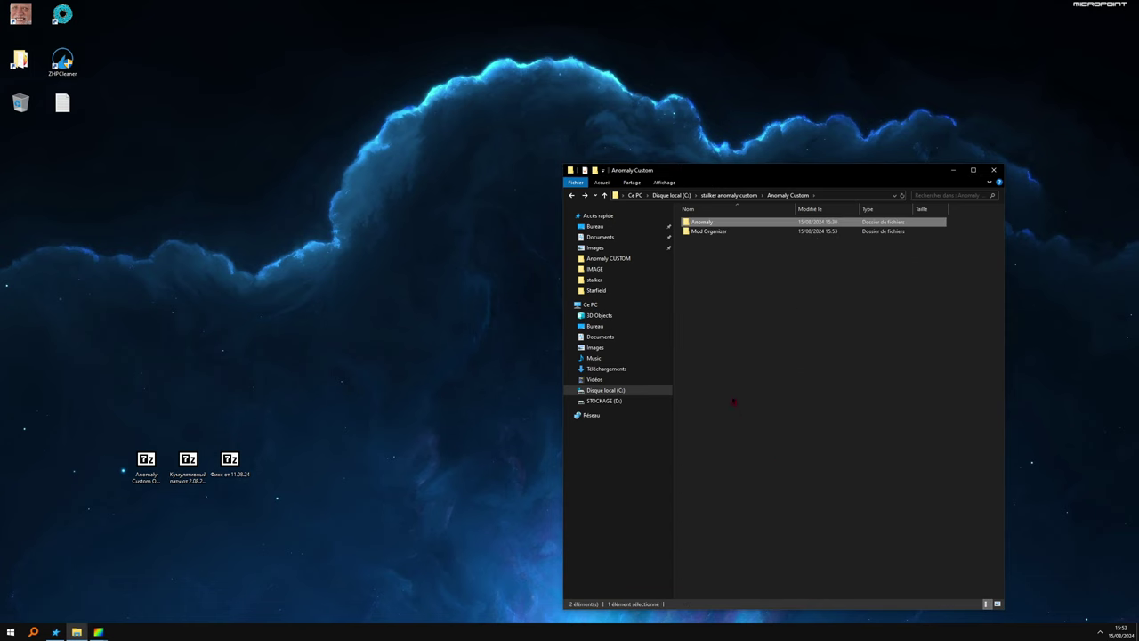
double_click(708, 232)
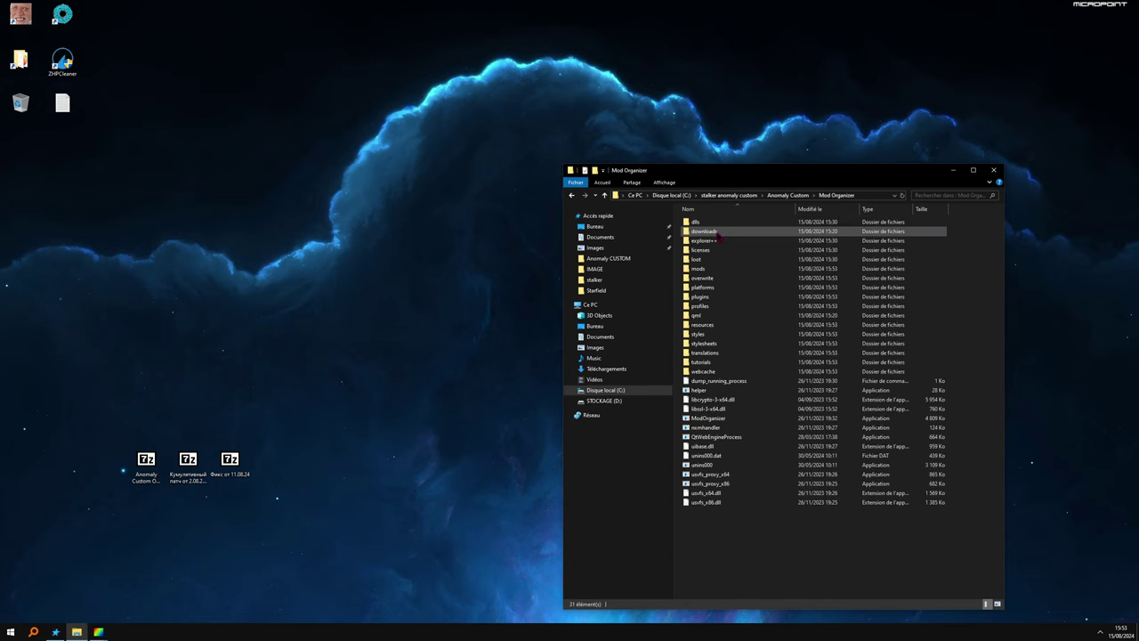
click(704, 419)
right_click(704, 420)
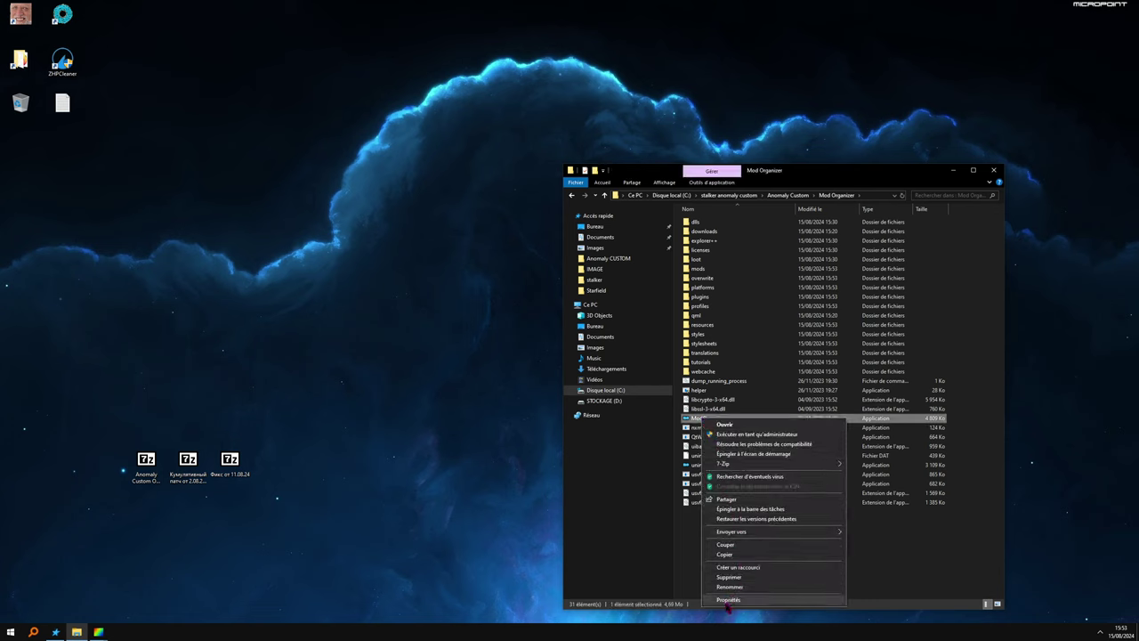
click(728, 600)
click(746, 408)
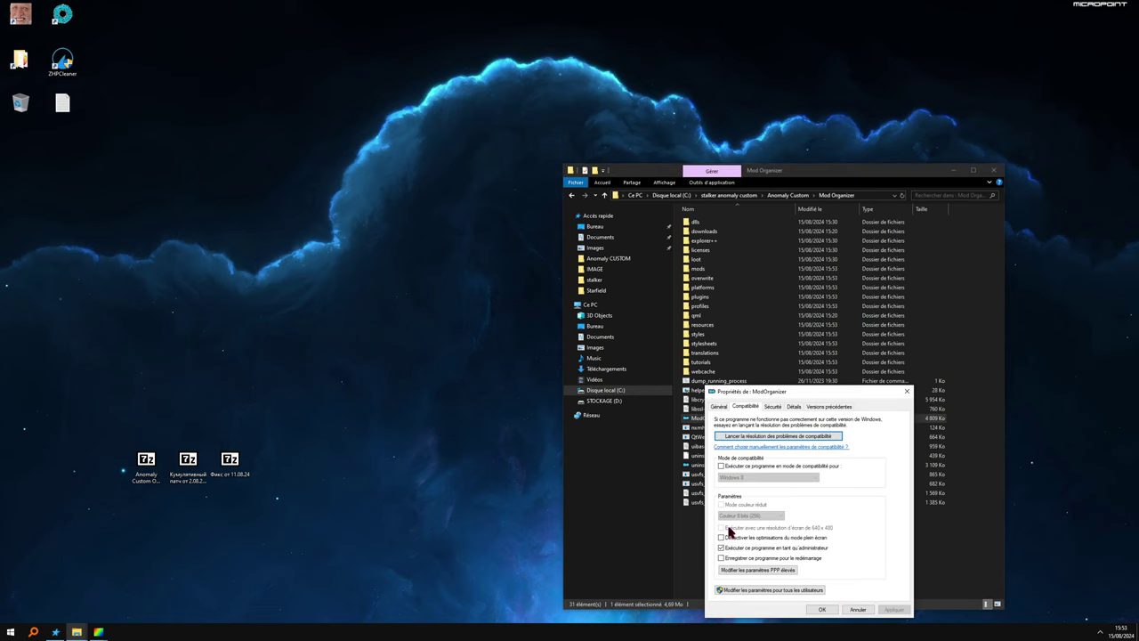
click(725, 548)
click(858, 609)
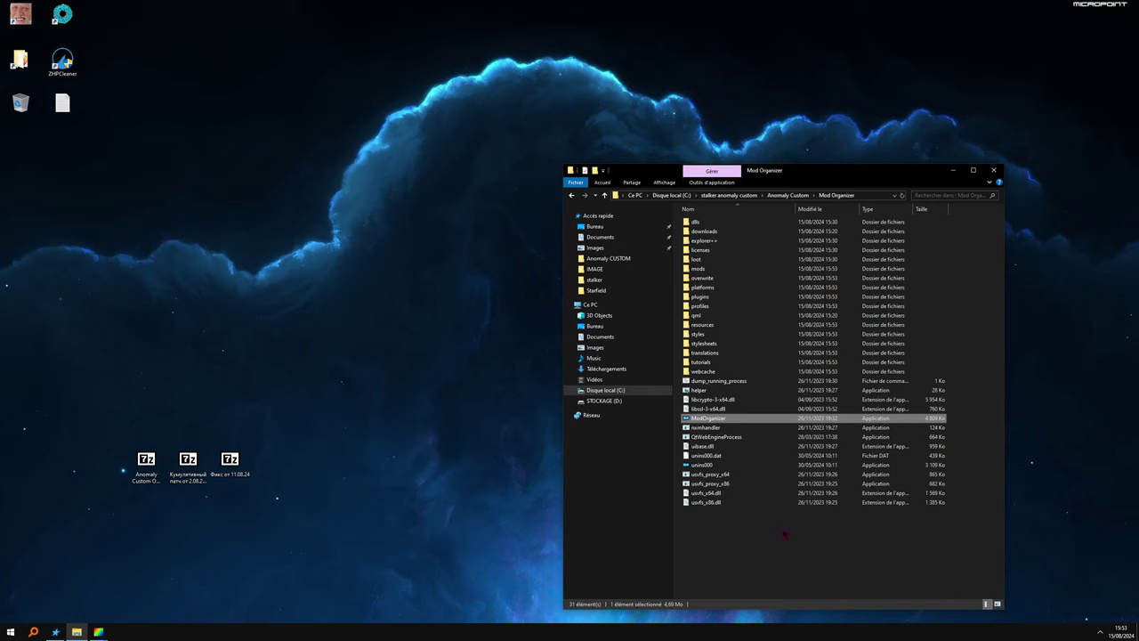
key(BackSpace)
key(BackSpace)
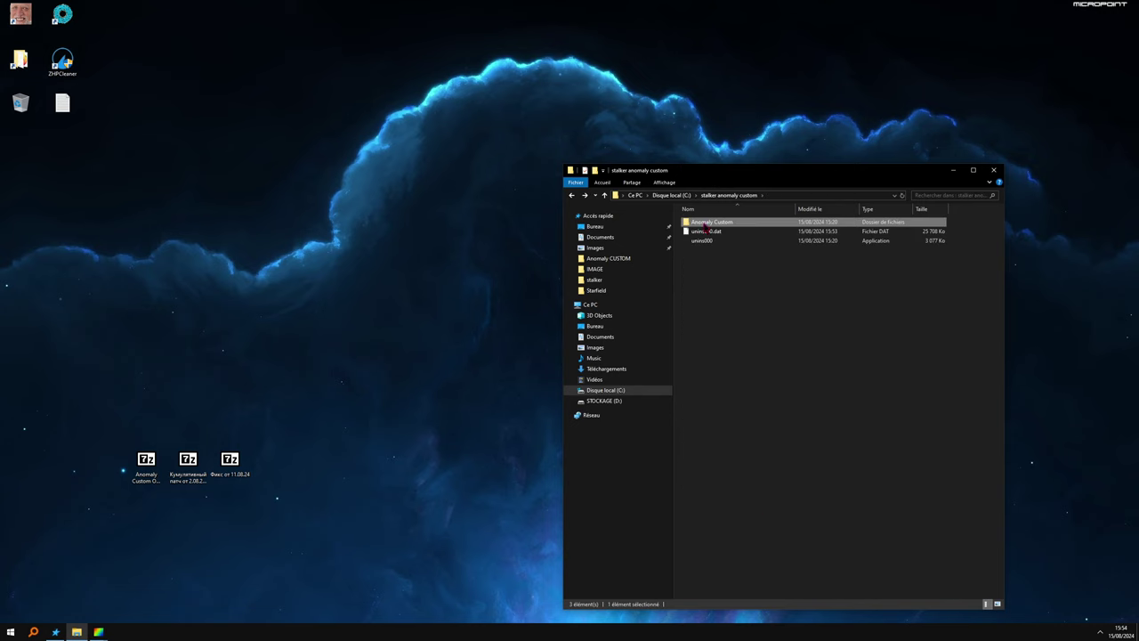
- Rearrange the installer, cumulative patch and fix archive icons across the desktop
click(422, 317)
mouse_move(160, 465)
mouse_down()
mouse_move(155, 415)
mouse_move(89, 480)
mouse_move(41, 460)
mouse_up()
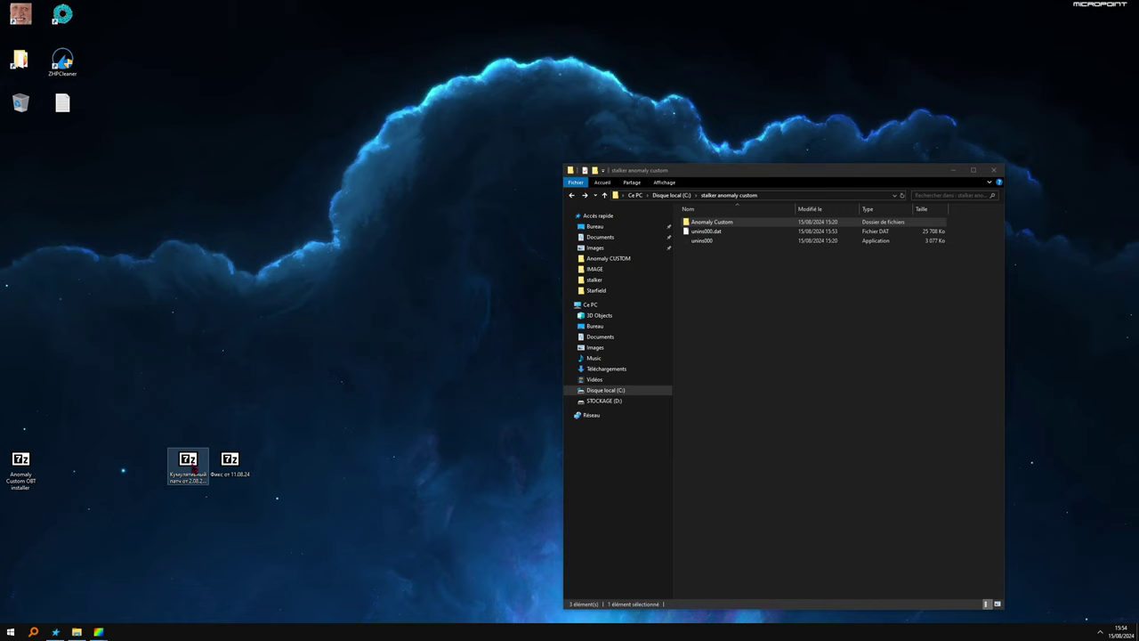
drag(227, 471, 353, 472)
drag(188, 471, 272, 471)
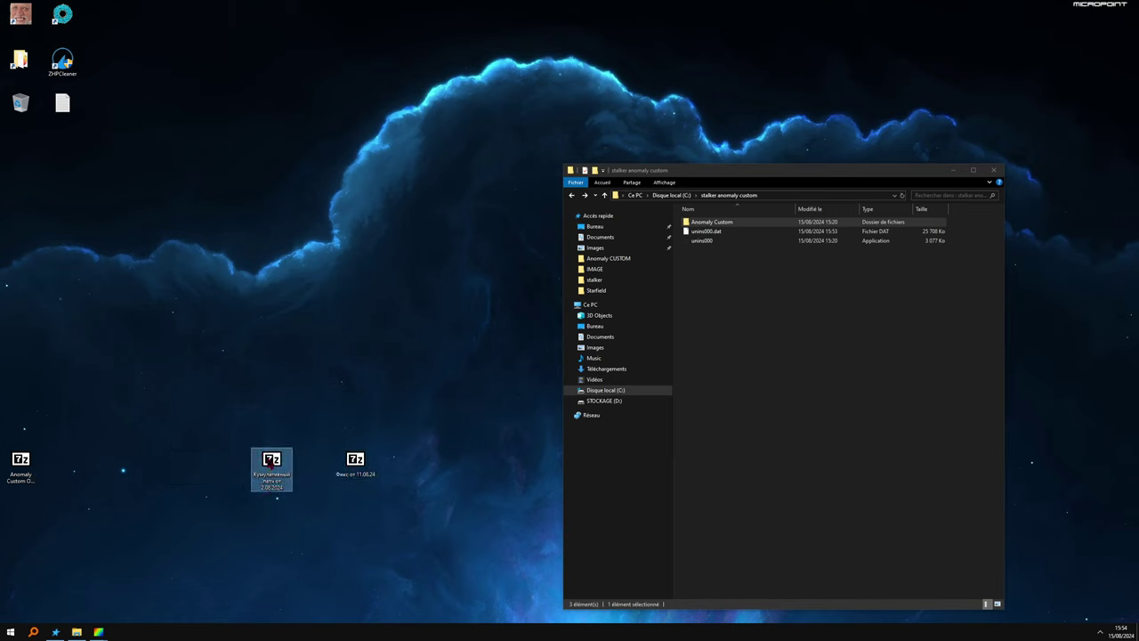
- Extract the Патч folder from the Кумулятивный патч archive to the Desktop and close 7-Zip
double_click(271, 459)
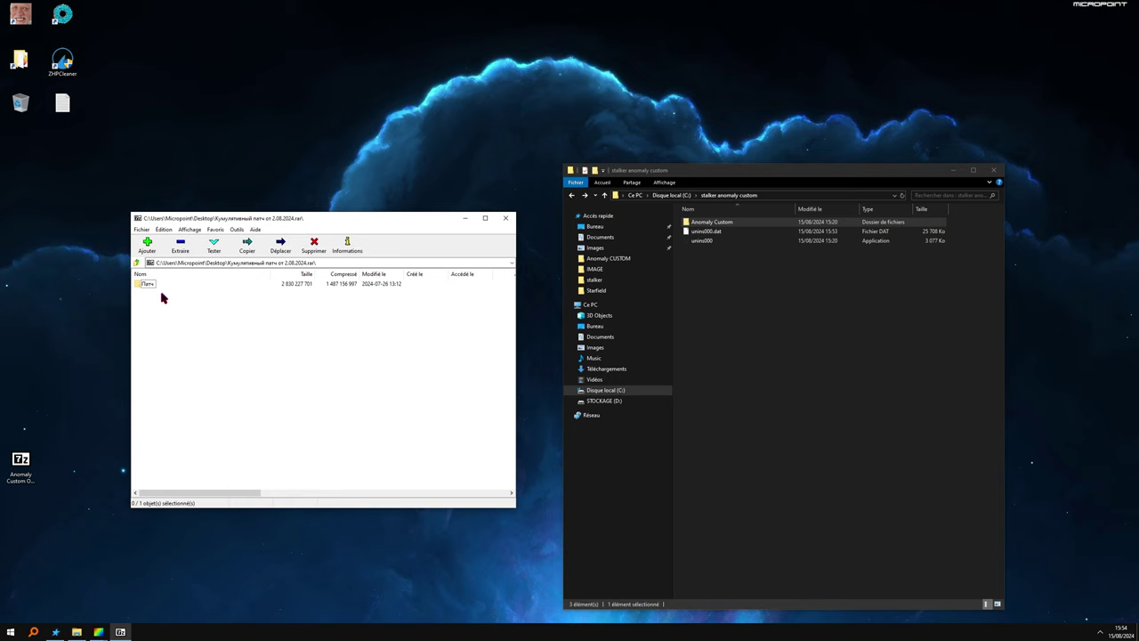
click(147, 284)
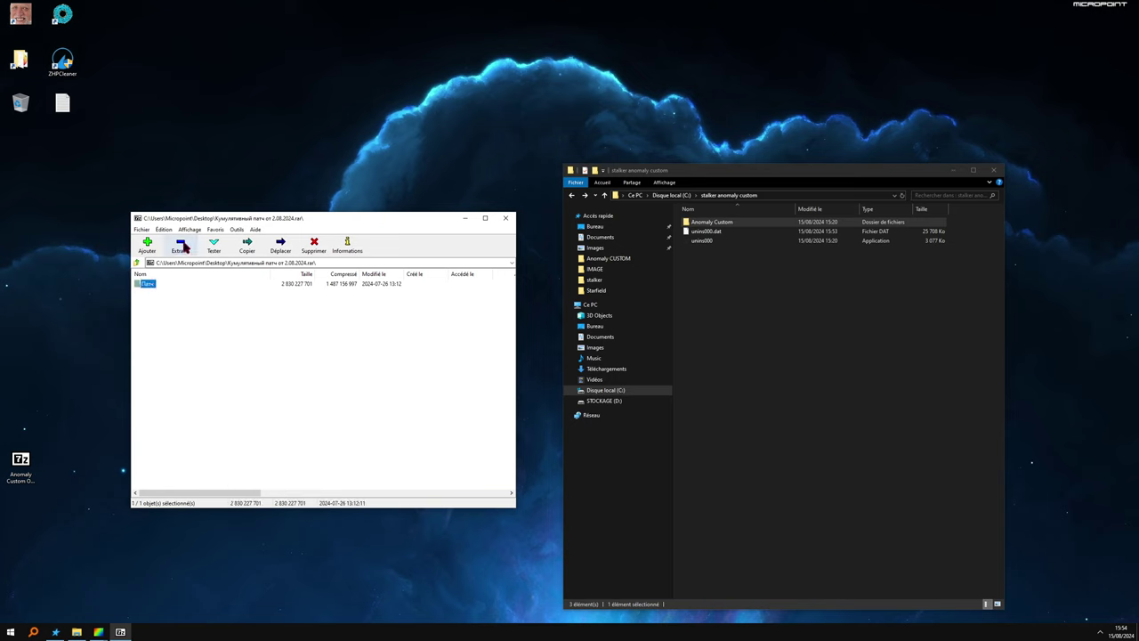
click(183, 247)
click(531, 277)
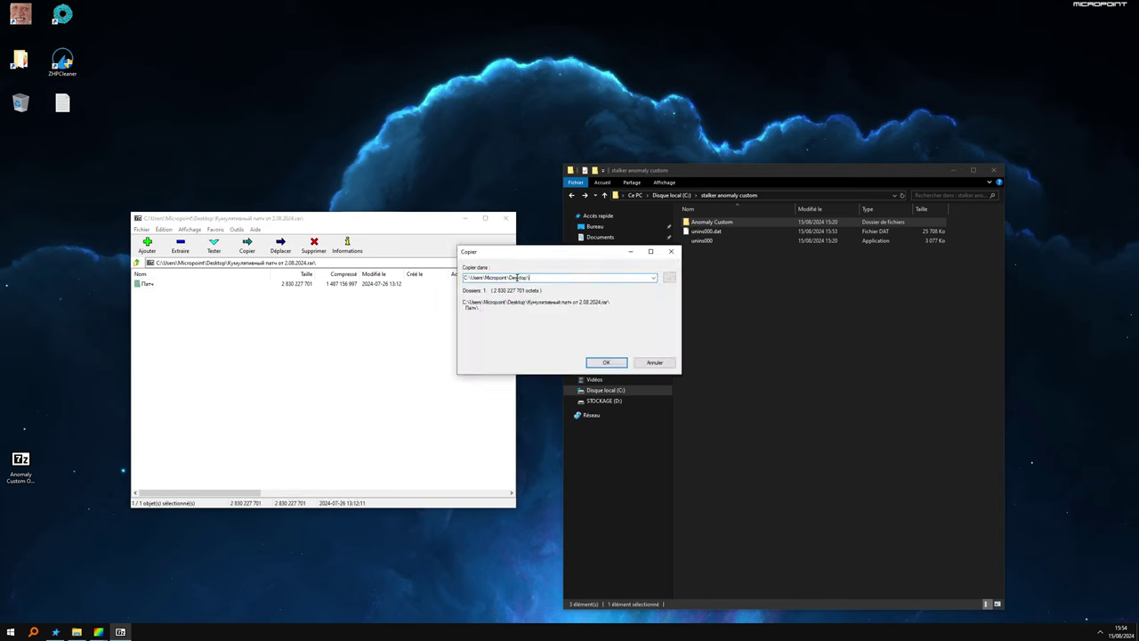
click(601, 365)
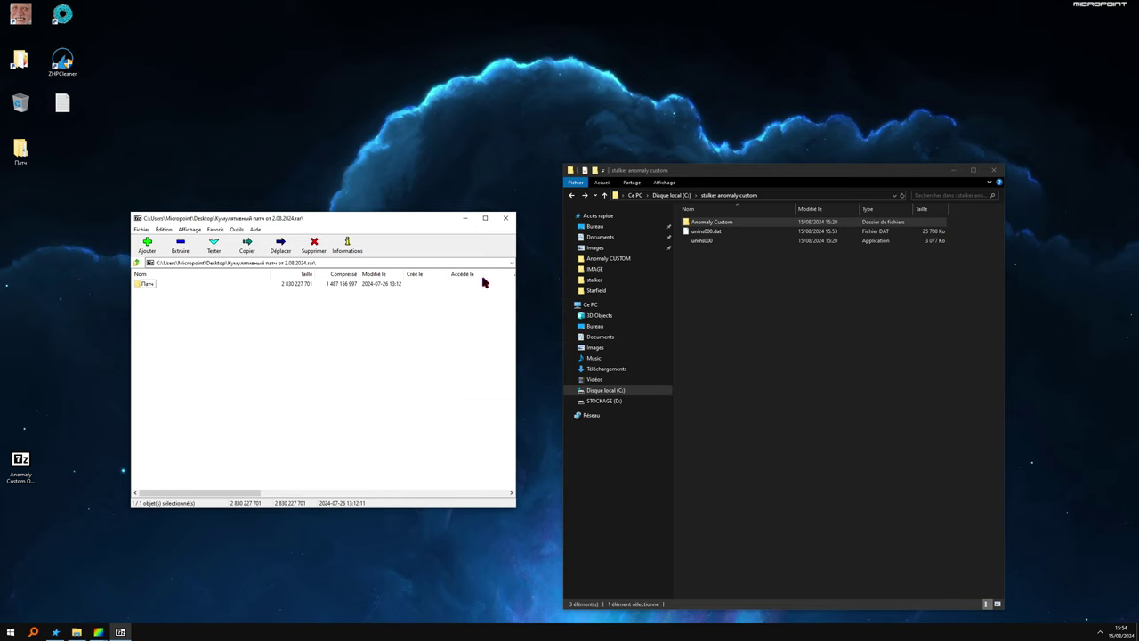
click(505, 218)
- Paste Патч's Anomaly Custom folder into stalker anomaly custom, replacing the 652 existing files
mouse_move(20, 149)
mouse_down()
mouse_move(264, 277)
mouse_move(237, 271)
mouse_up()
double_click(235, 275)
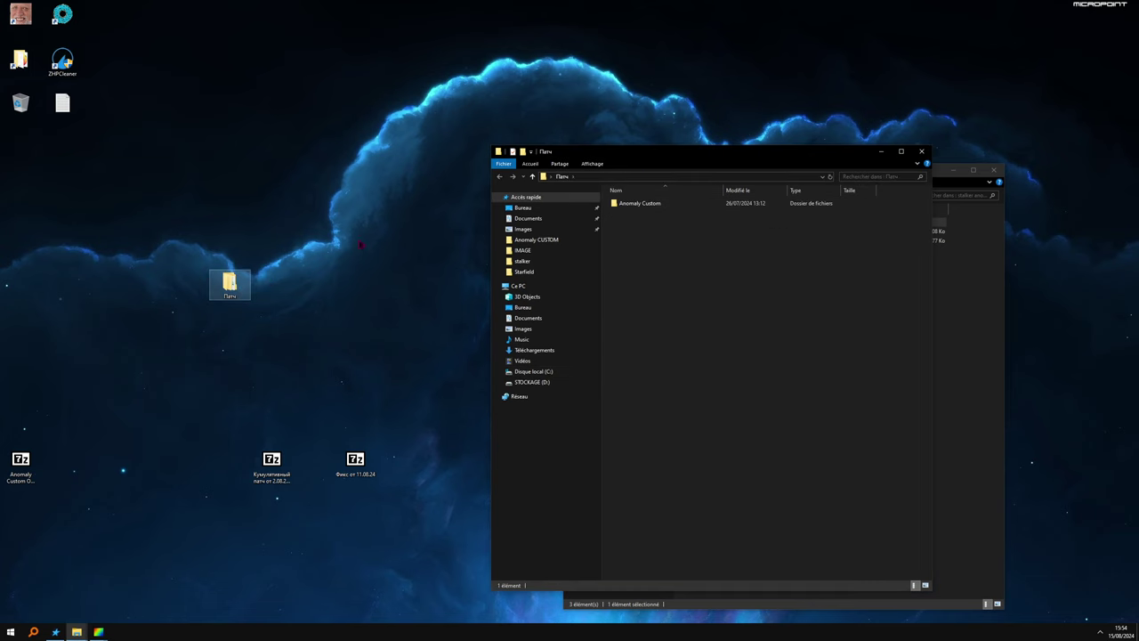
drag(658, 161, 219, 170)
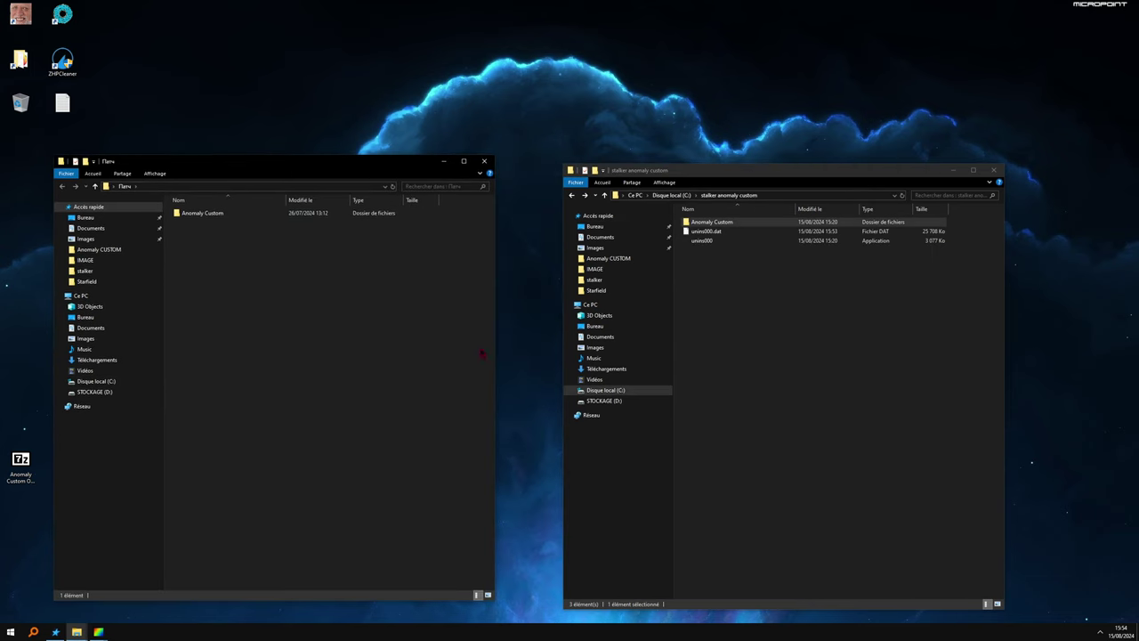
click(208, 215)
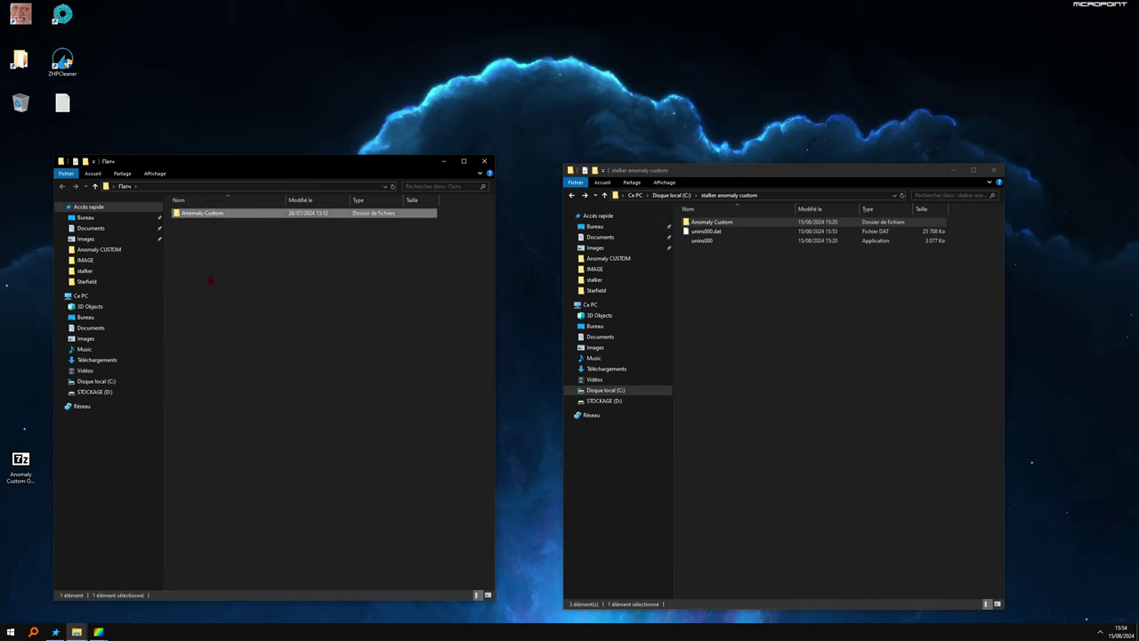
click(773, 332)
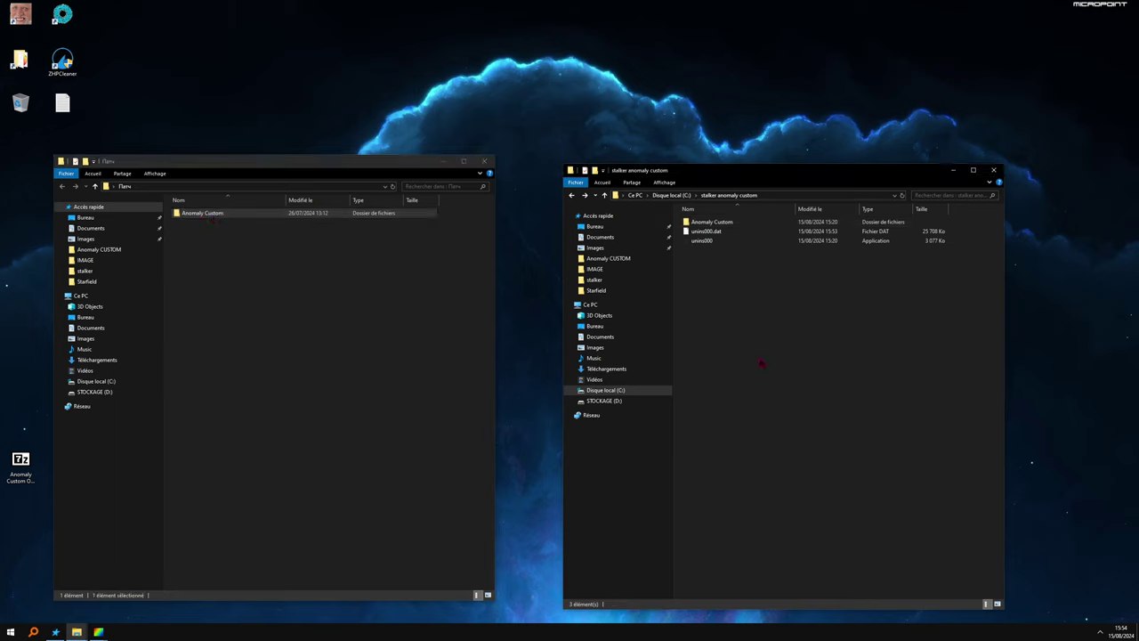
key(ctrl+v)
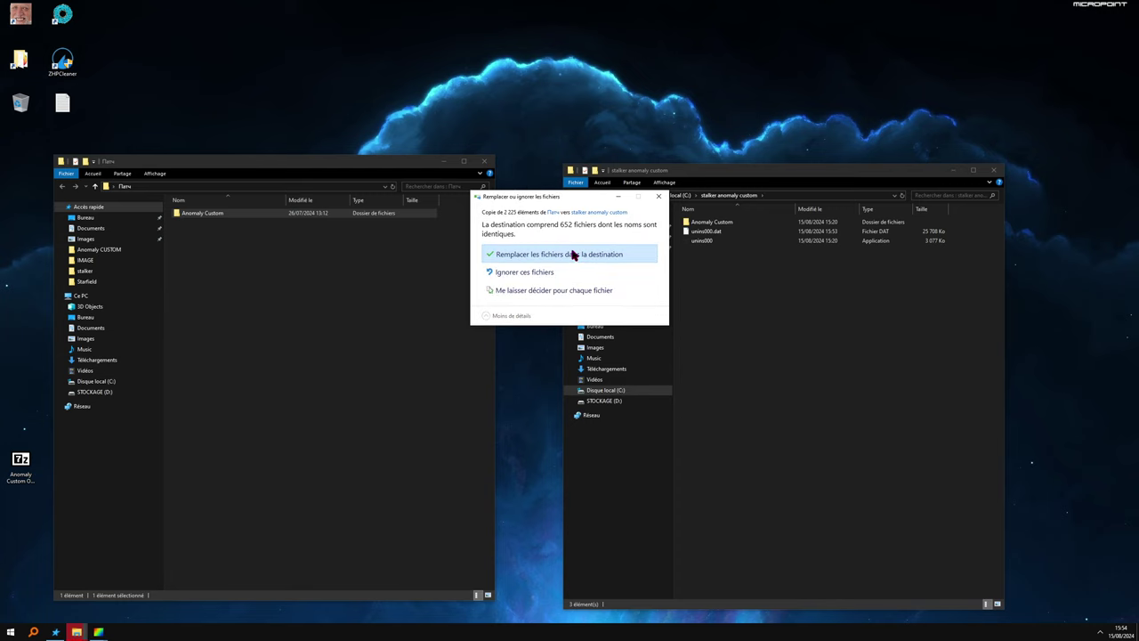
click(575, 254)
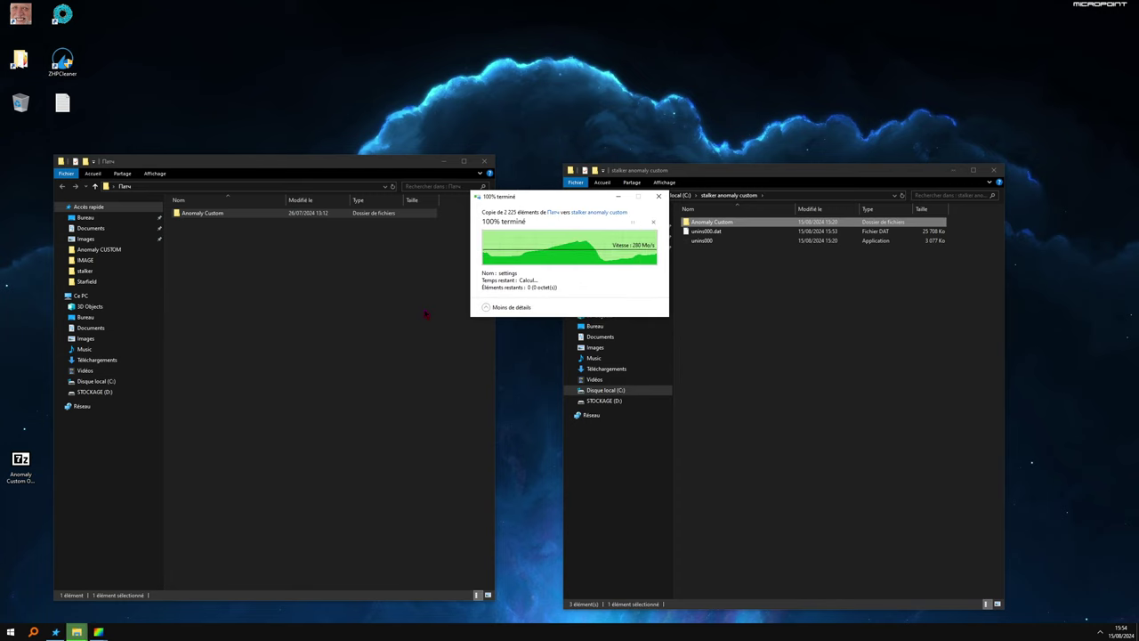
click(484, 161)
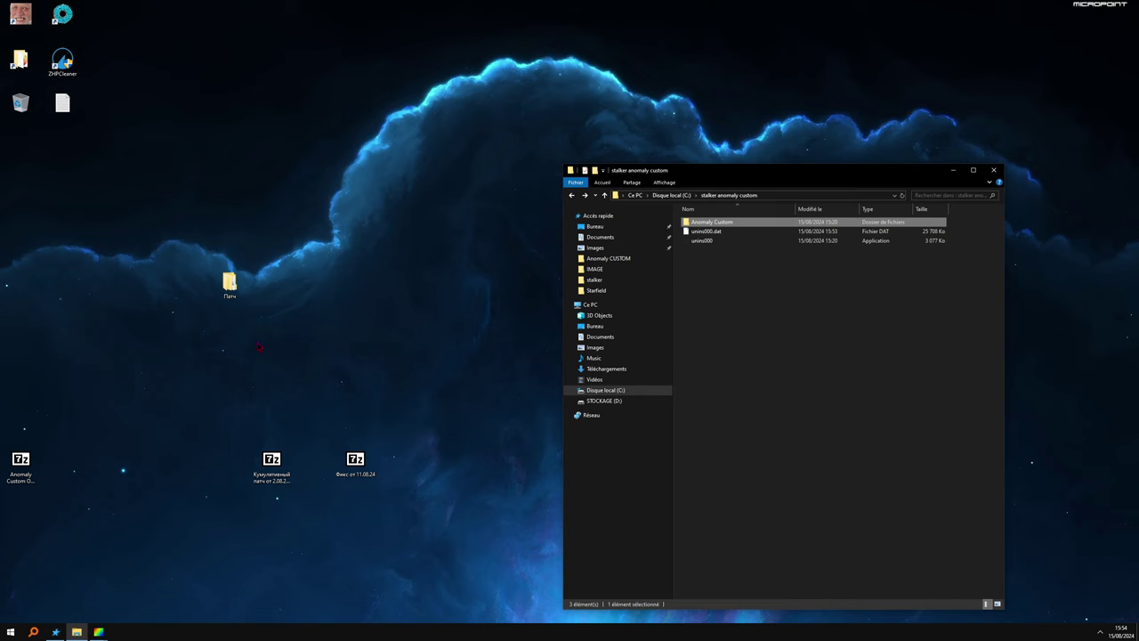
click(229, 283)
click(356, 501)
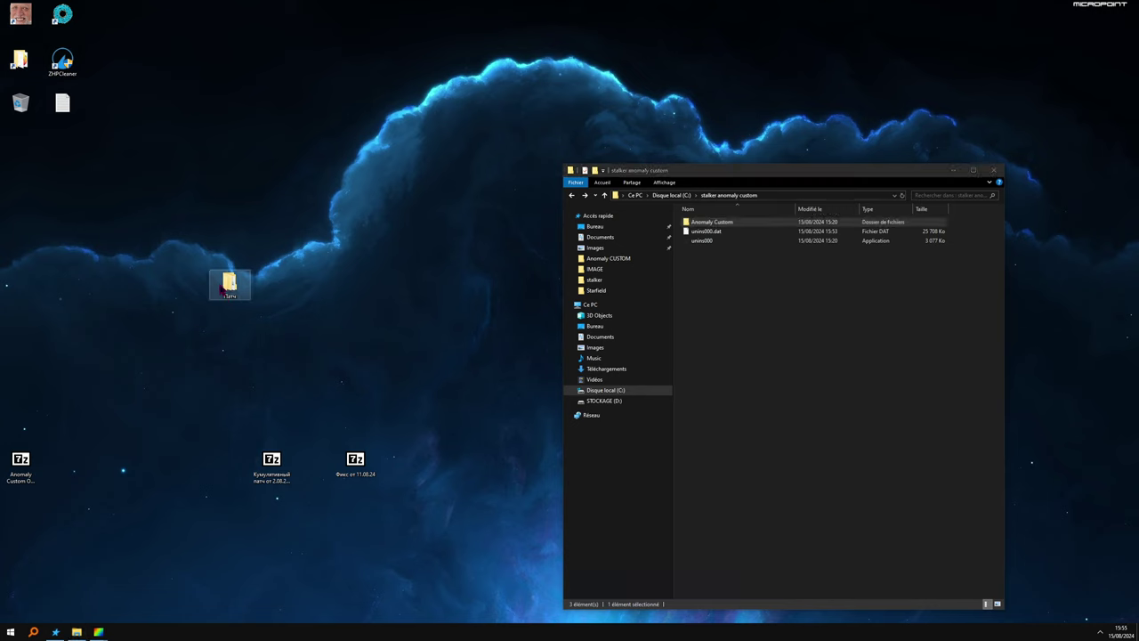
- Open the Фикс от 11.08.24 archive, extract its folder to the Desktop, and close 7-Zip
drag(230, 283, 13, 272)
double_click(355, 459)
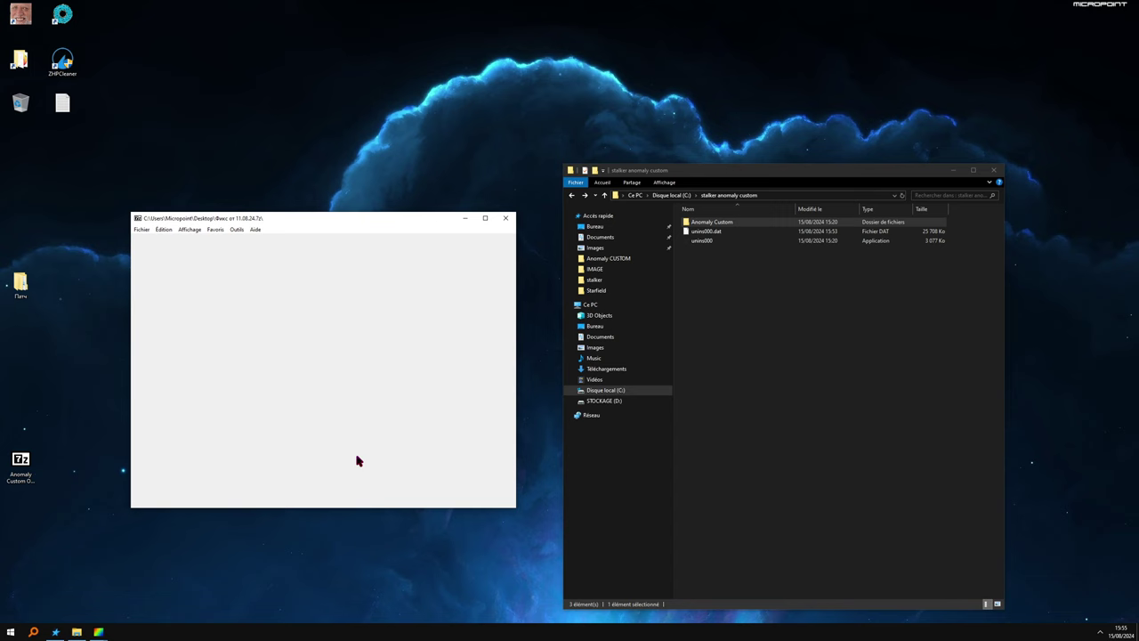
click(166, 284)
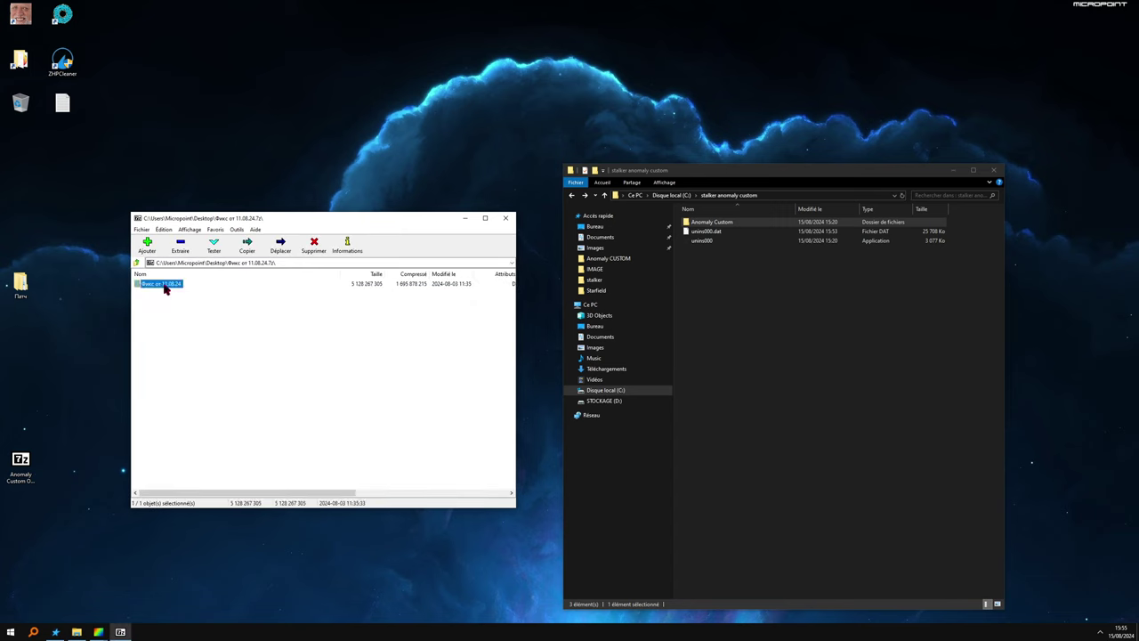
click(181, 249)
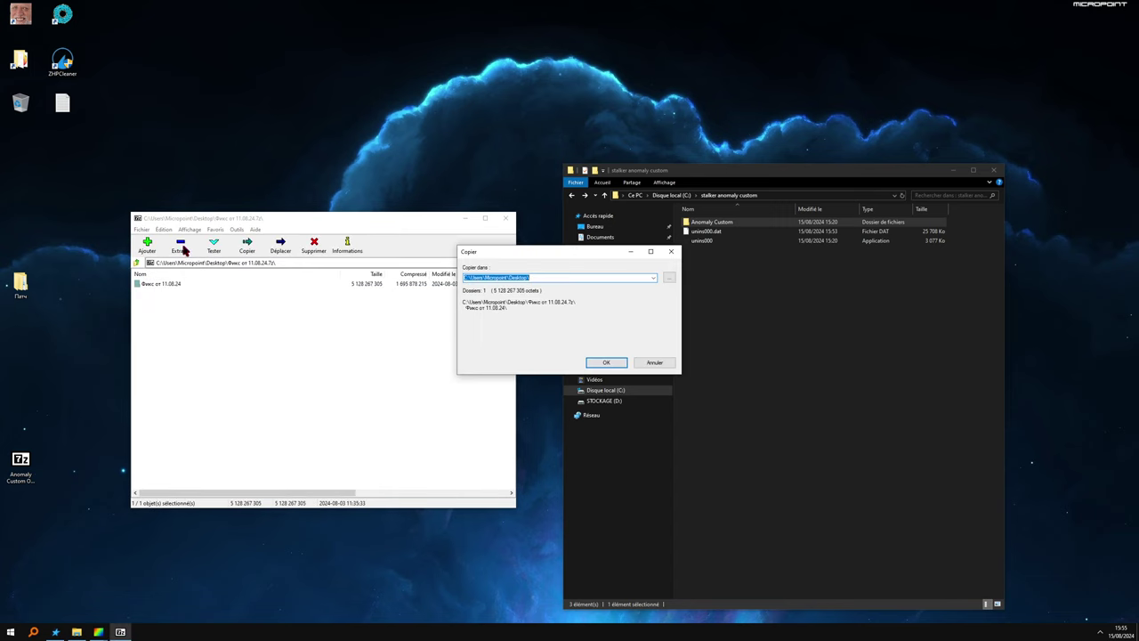
click(525, 279)
click(609, 363)
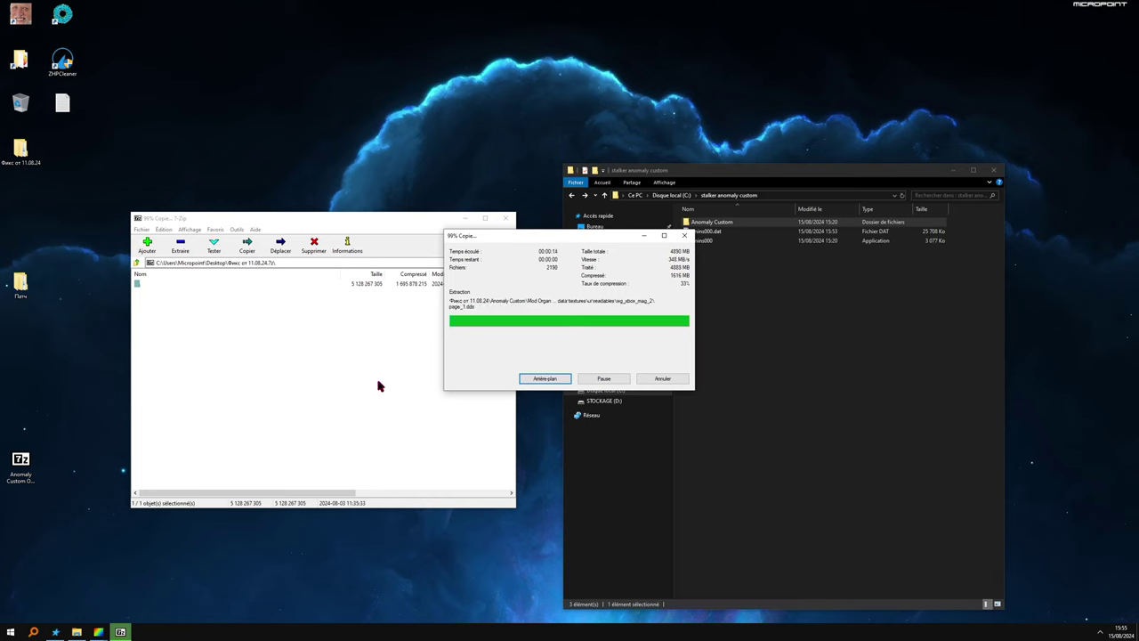
click(506, 218)
mouse_move(25, 157)
mouse_down()
mouse_move(240, 250)
mouse_move(188, 283)
mouse_up()
- Paste the fix's Anomaly Custom folder from Фикс от 11.08.24 into stalker anomaly custom, replacing existing files
double_click(188, 281)
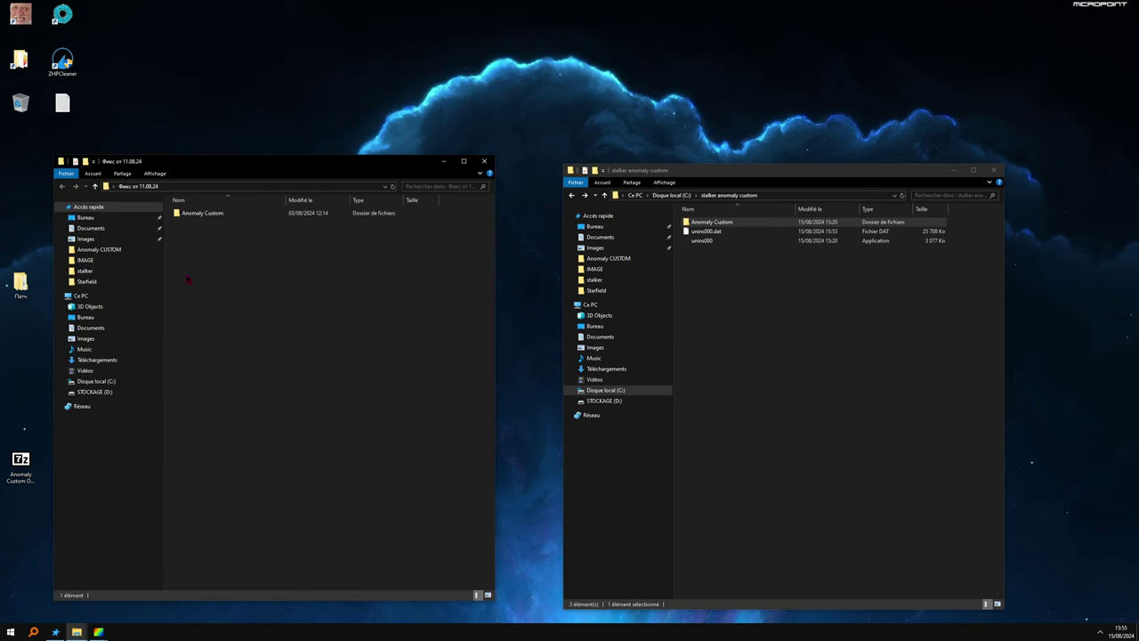
click(213, 216)
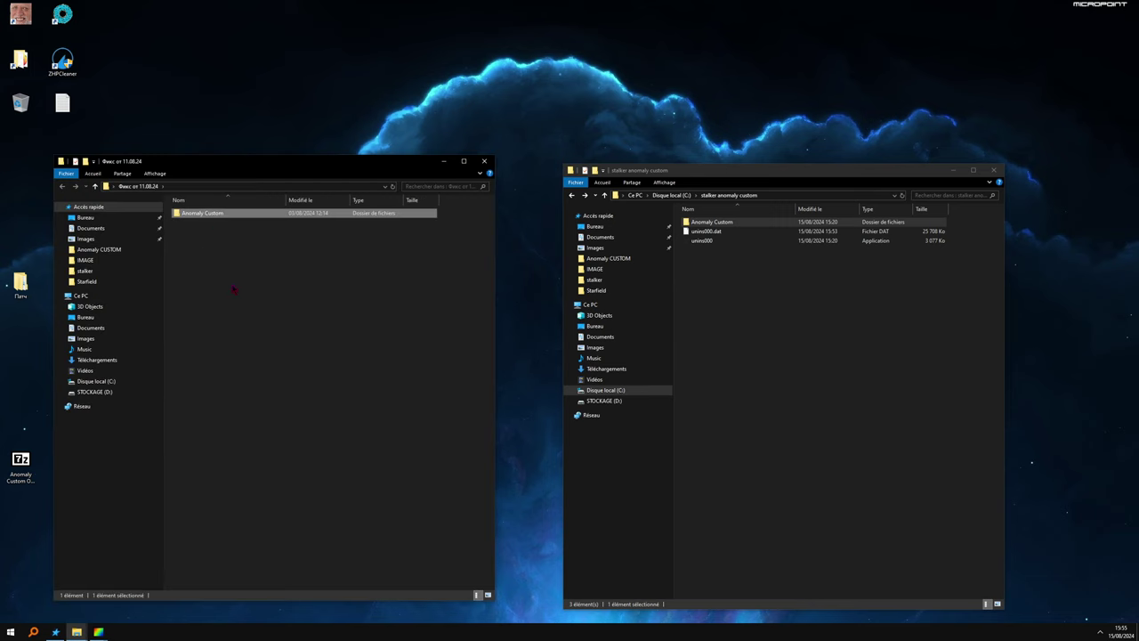
click(724, 322)
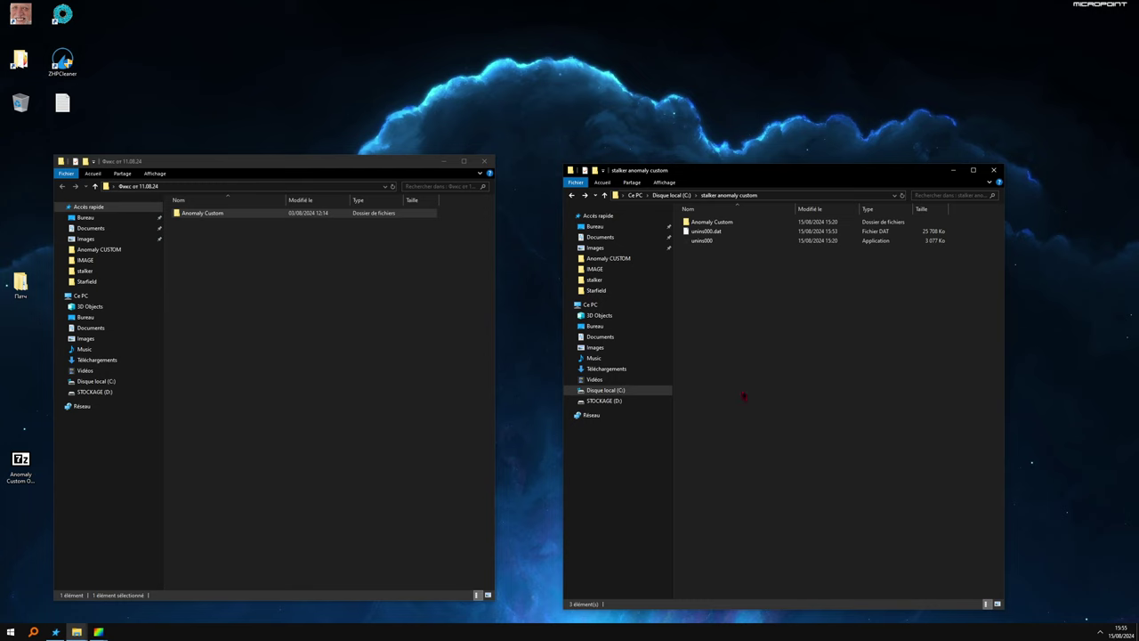
key(ctrl+v)
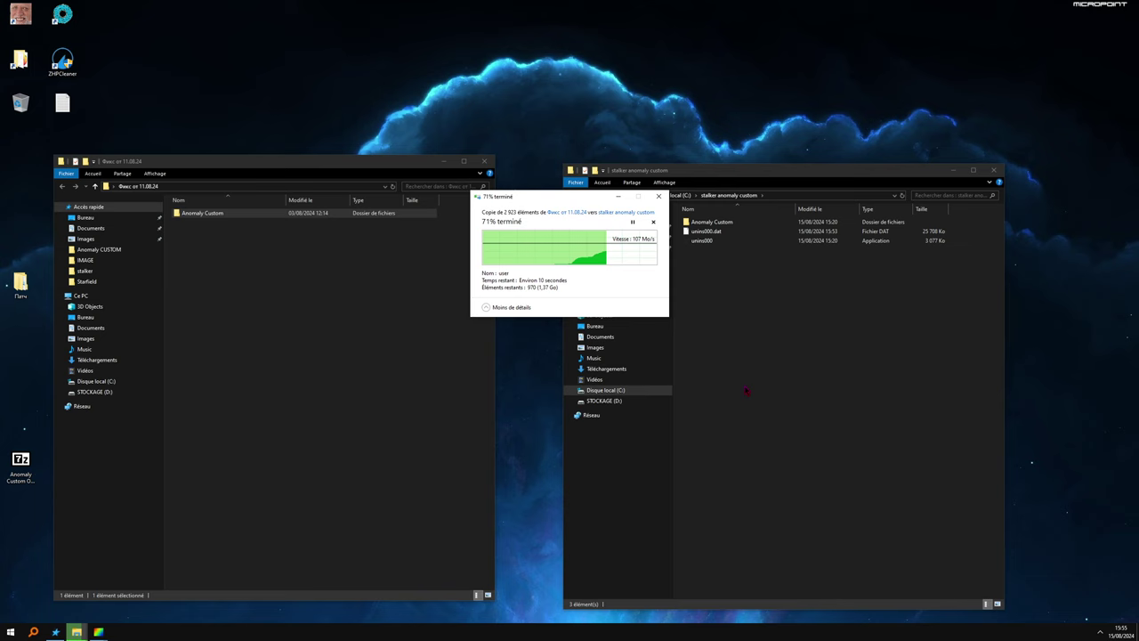
click(621, 257)
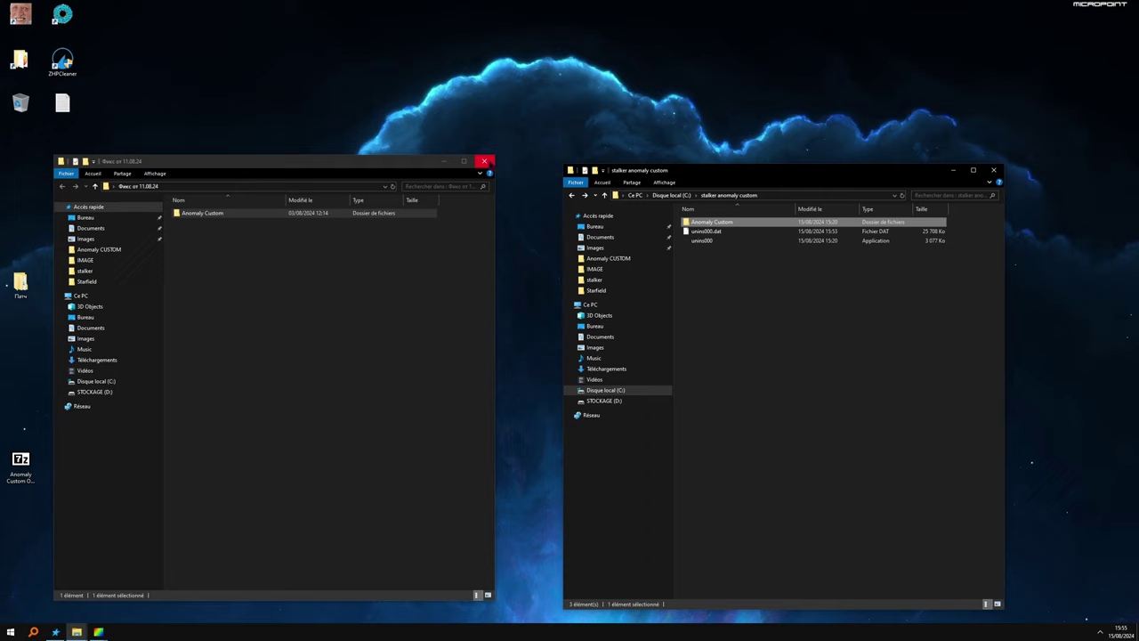
- Close the fix folder window and rearrange the archive icons on the desktop
click(484, 161)
drag(272, 461, 63, 461)
drag(355, 460, 105, 463)
mouse_move(302, 320)
mouse_down()
mouse_move(2, 270)
mouse_move(35, 283)
mouse_move(712, 221)
mouse_up()
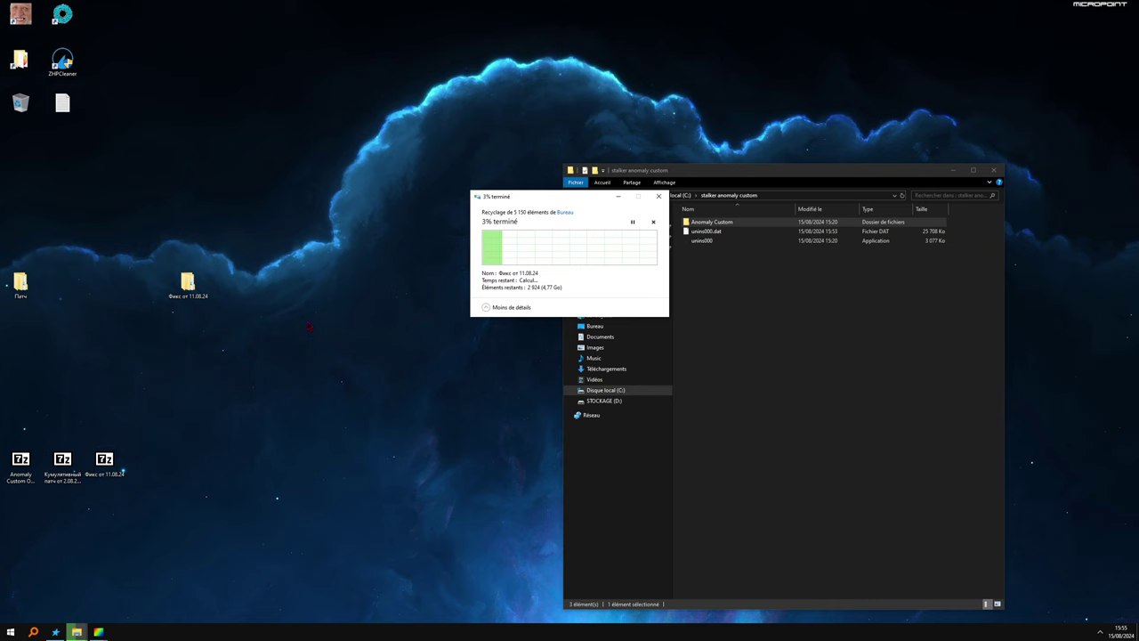
- Go from C: through stalker anomaly custom > Anomaly Custom > Mod Organizer and run ModOrganizer.exe
drag(732, 175, 513, 161)
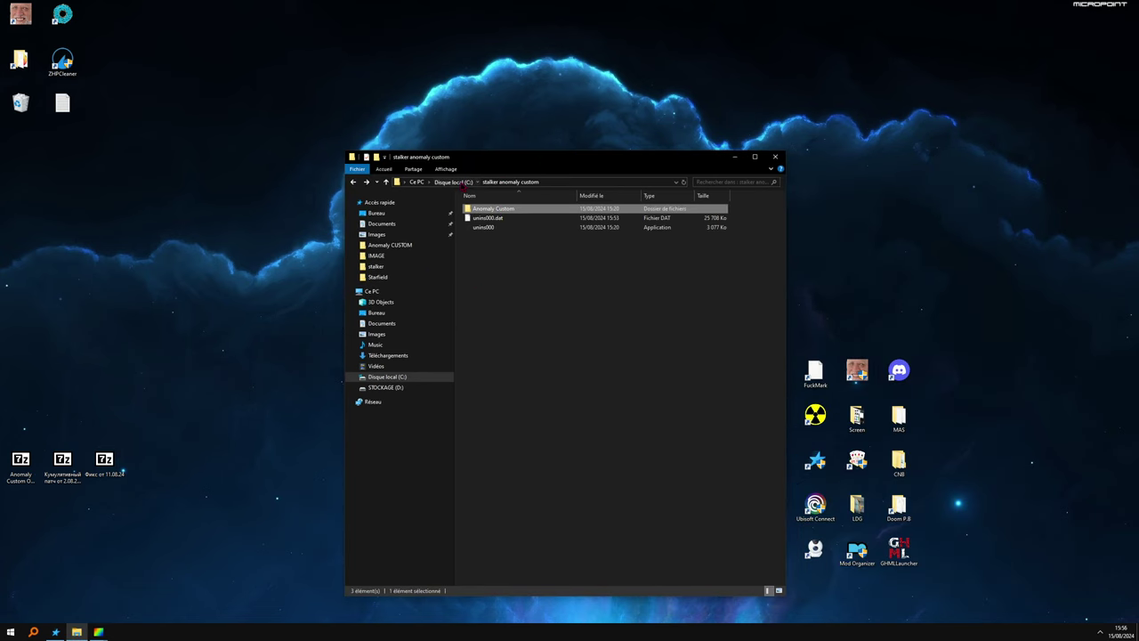
click(454, 182)
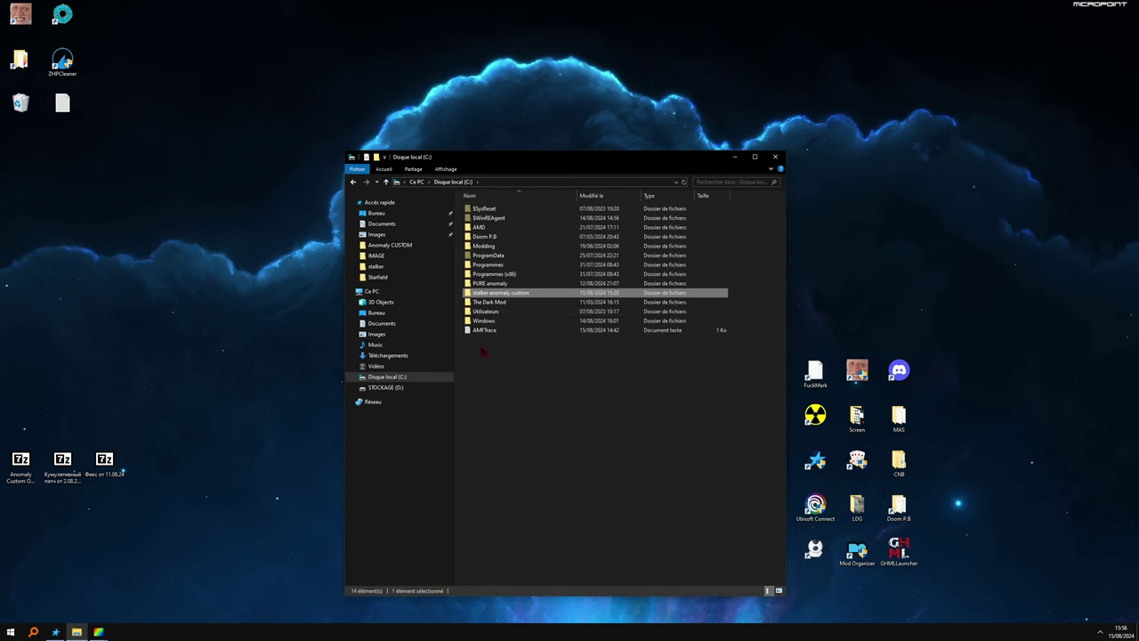
double_click(495, 295)
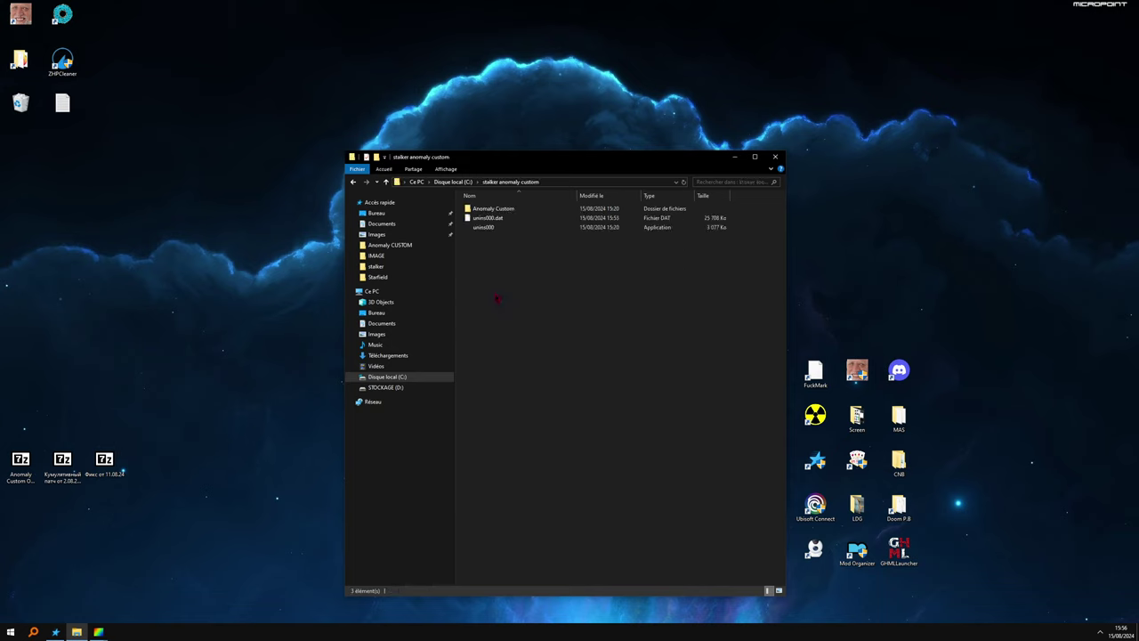
double_click(490, 218)
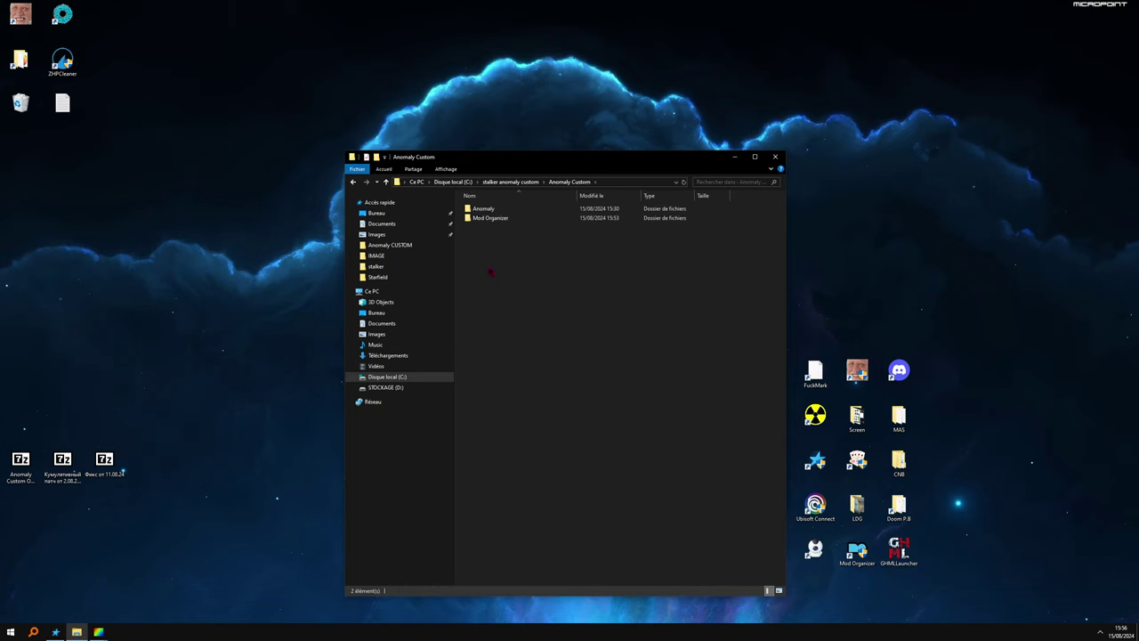
double_click(489, 218)
double_click(489, 404)
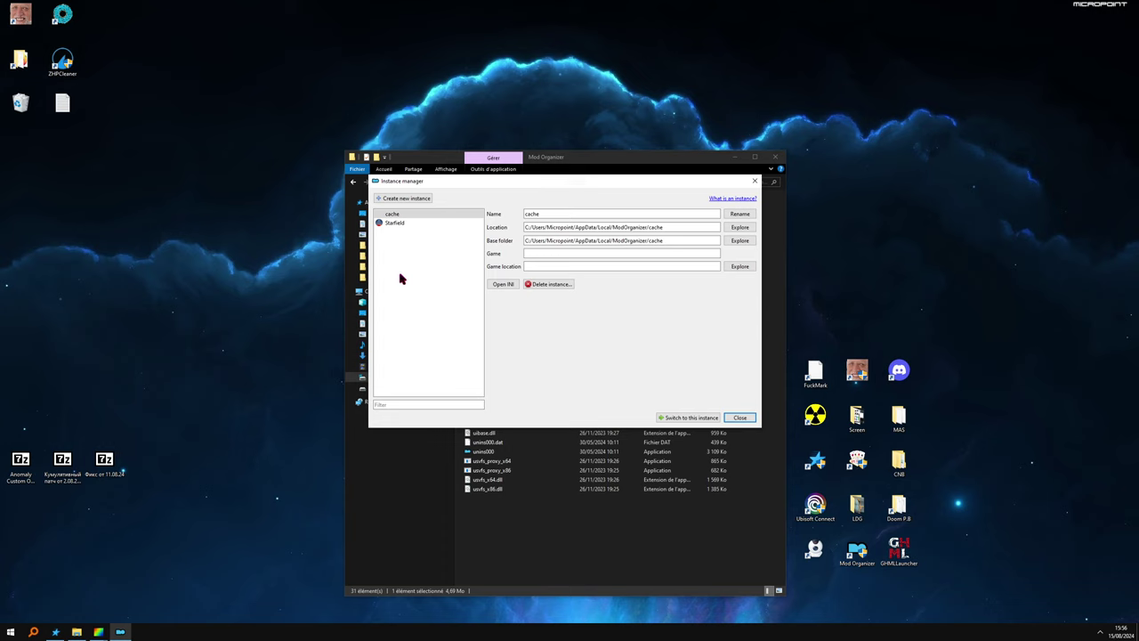
- Start a new portable instance with Anomaly Custom\Anomaly as the game folder
click(404, 199)
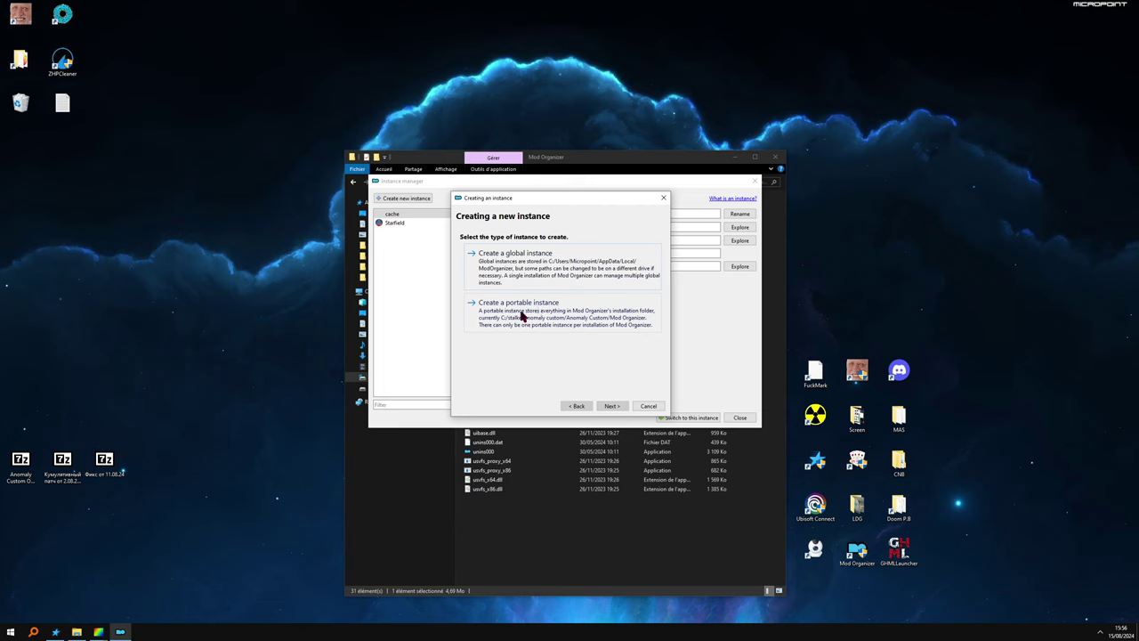
click(523, 316)
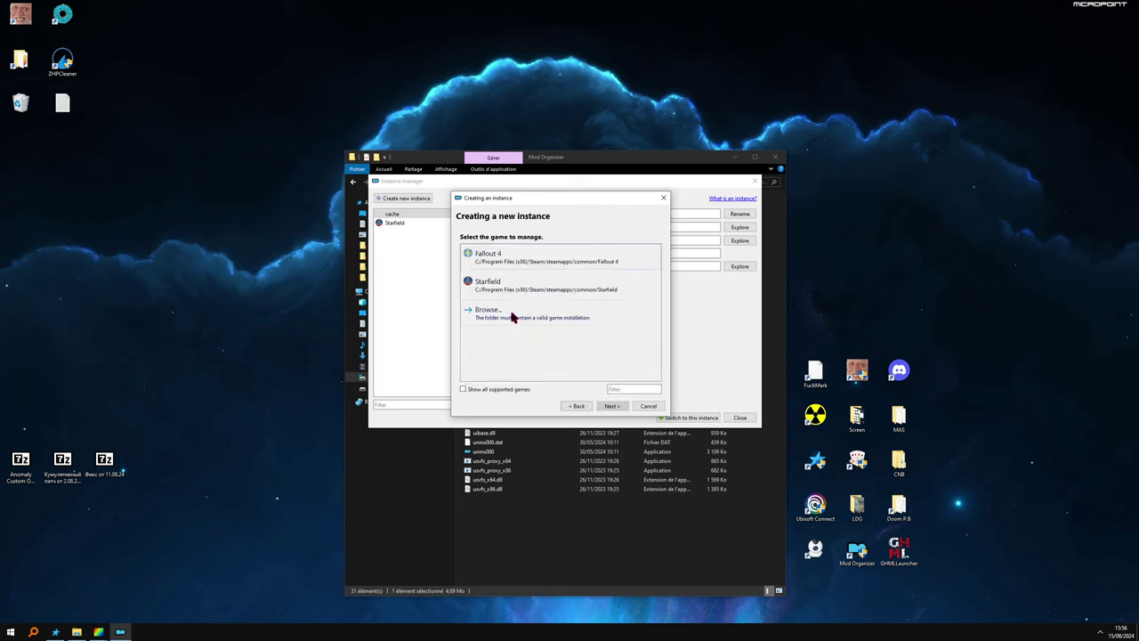
click(492, 314)
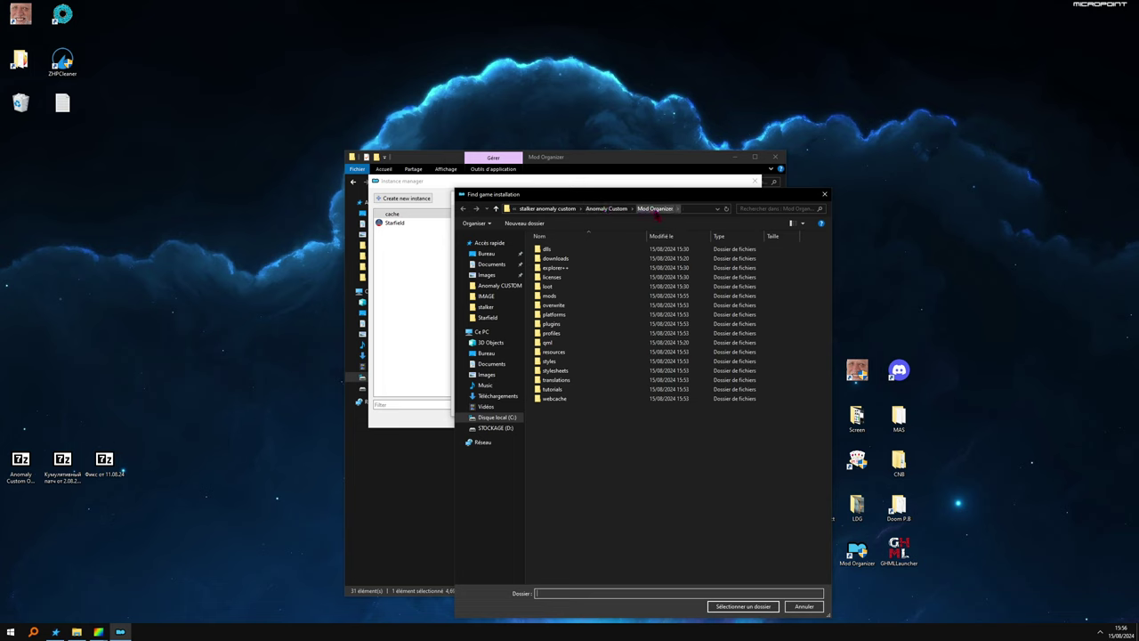
click(604, 211)
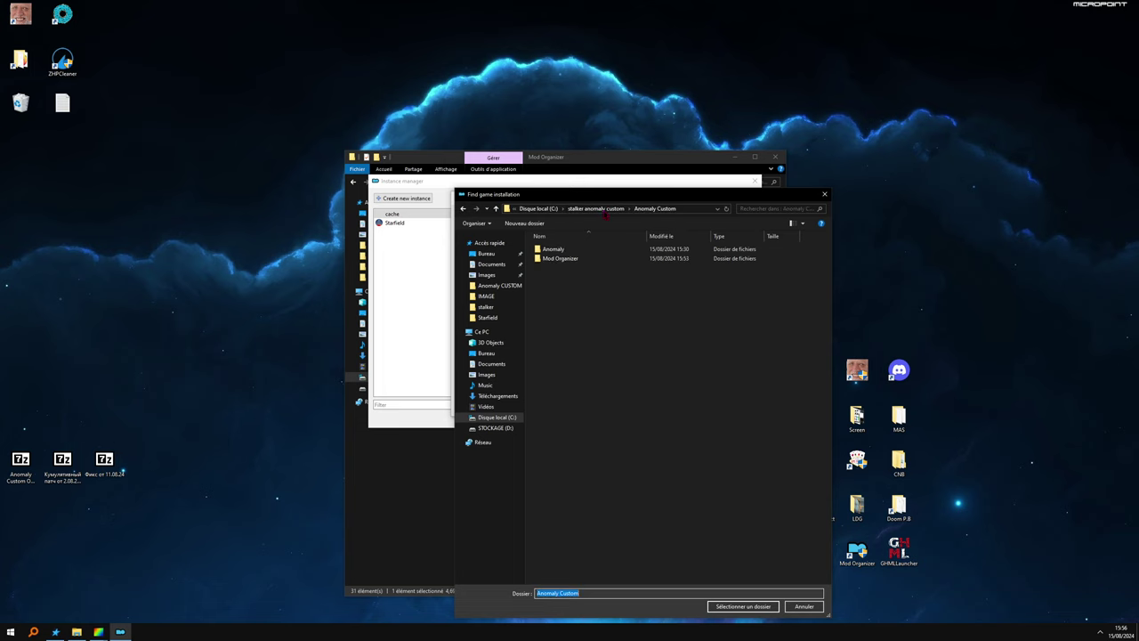
click(563, 251)
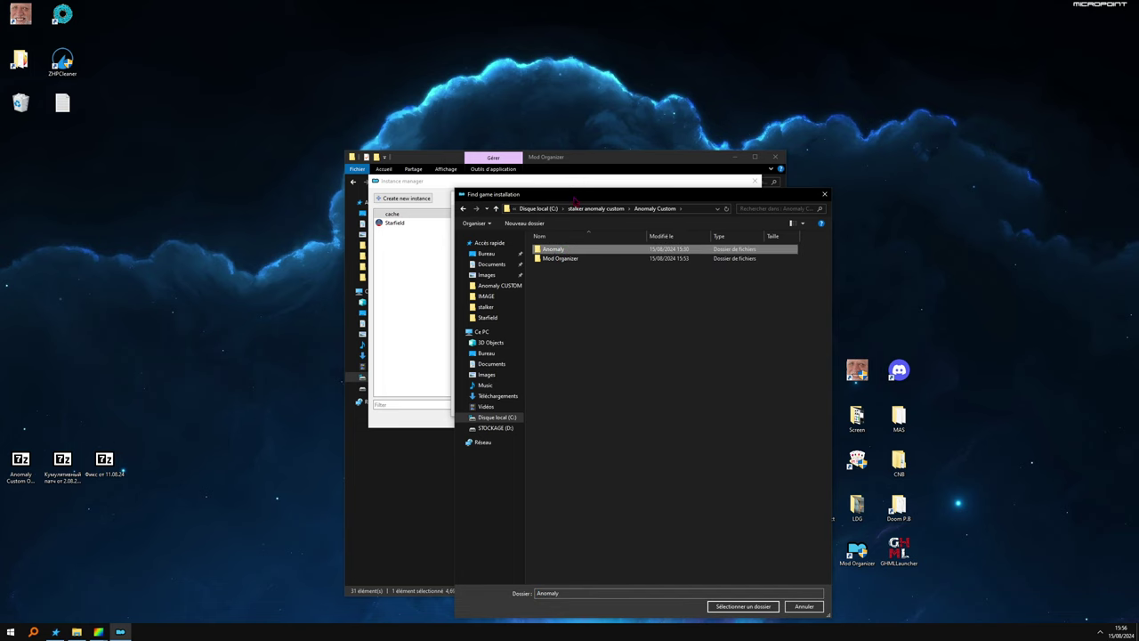
drag(576, 196, 484, 114)
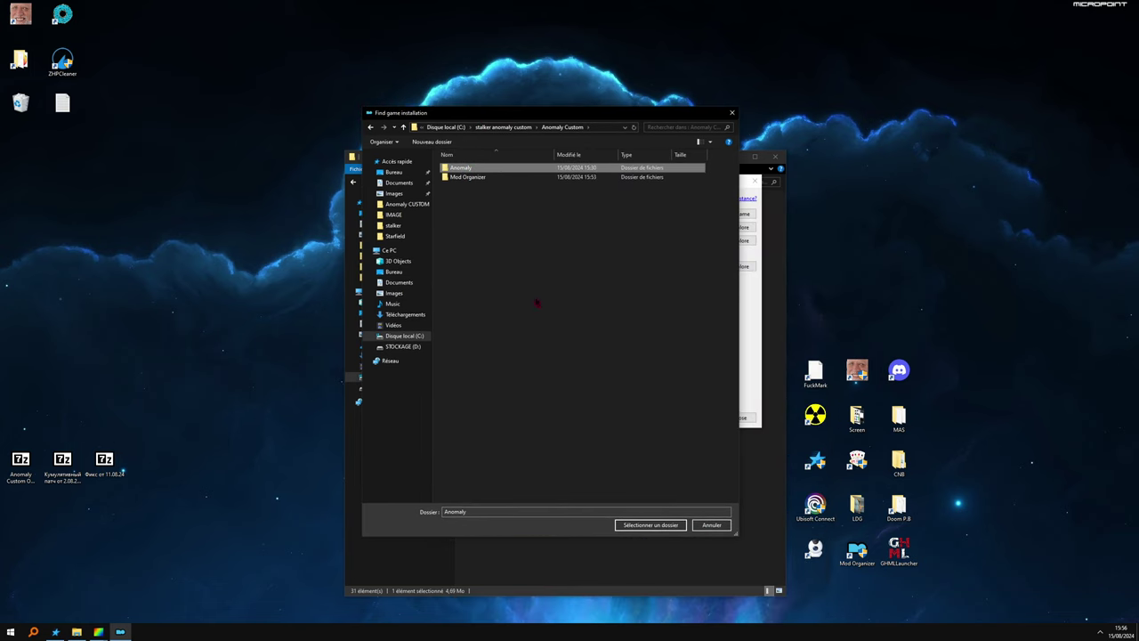
click(635, 525)
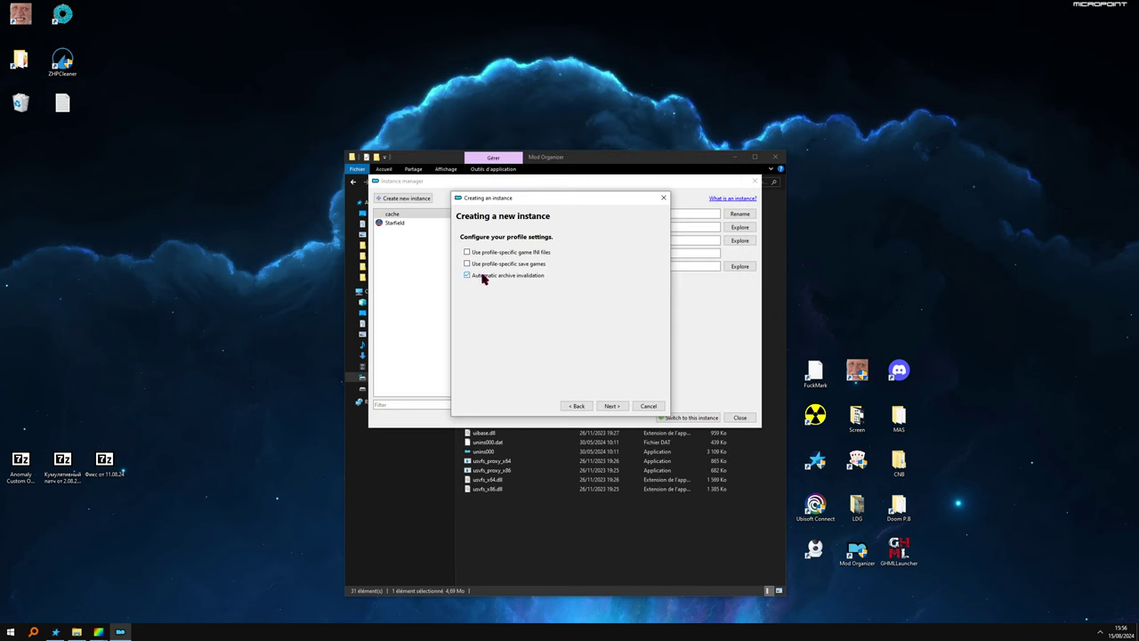
- Accept the default profile and data settings, skip the Nexus link, finish and open the instance
click(613, 406)
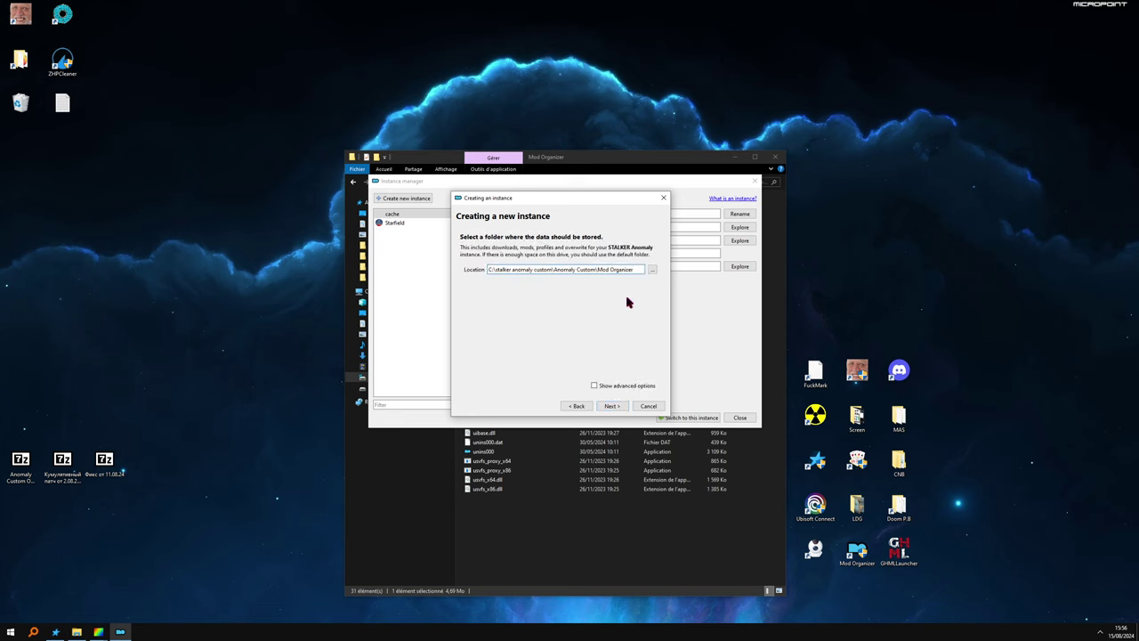
click(613, 406)
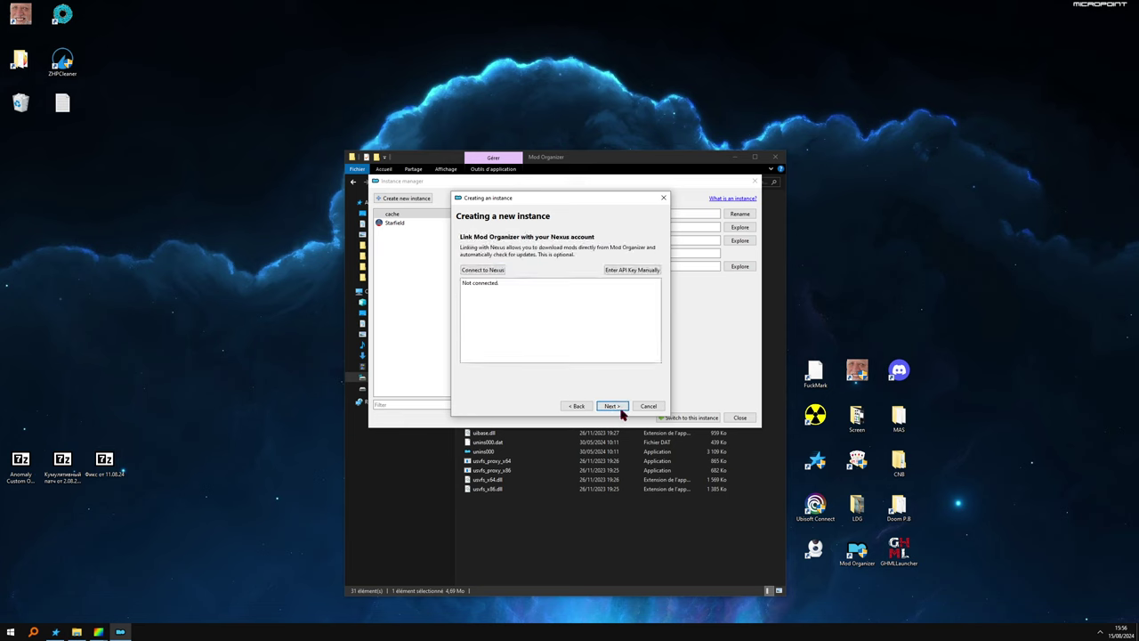
click(614, 408)
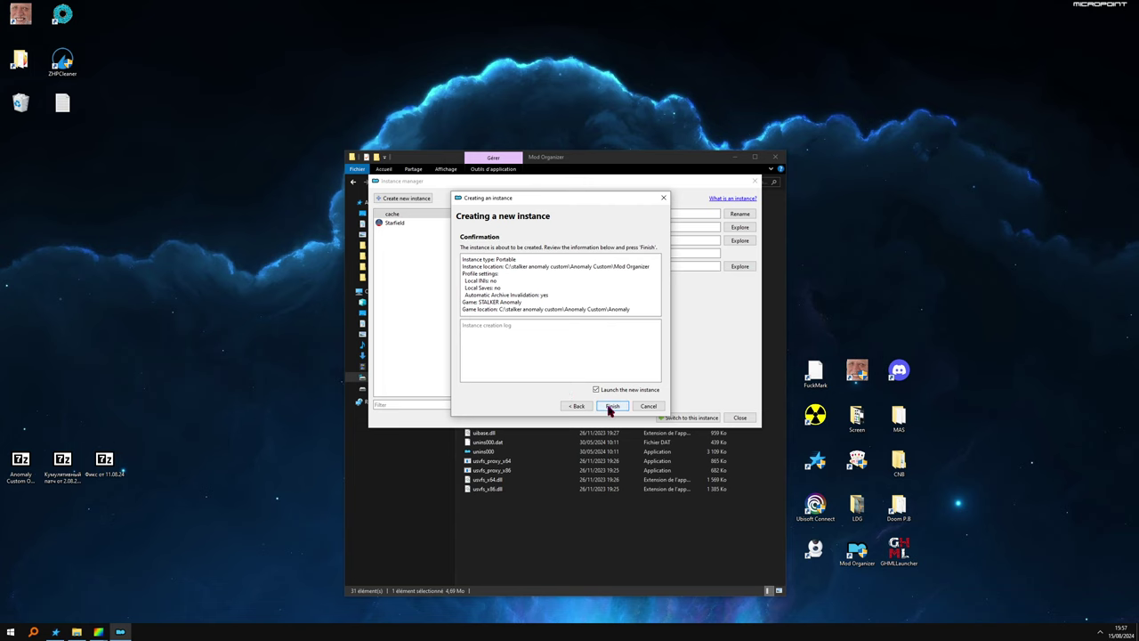
click(610, 405)
click(611, 406)
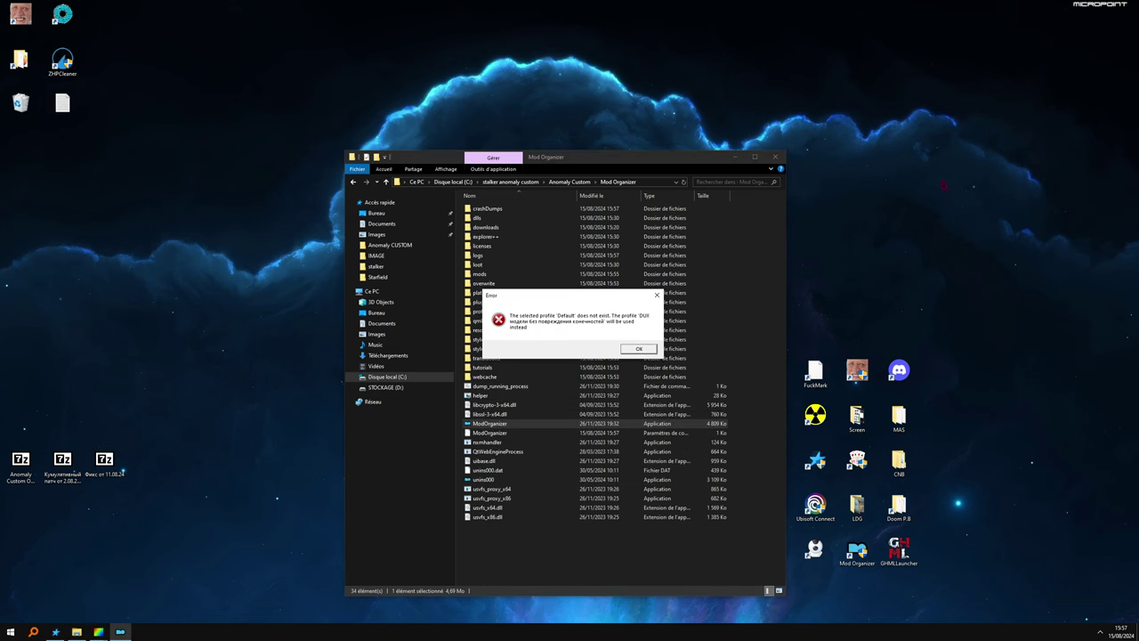
- Dismiss the missing Default profile error, maximize Mod Organizer and bring up its settings
click(635, 348)
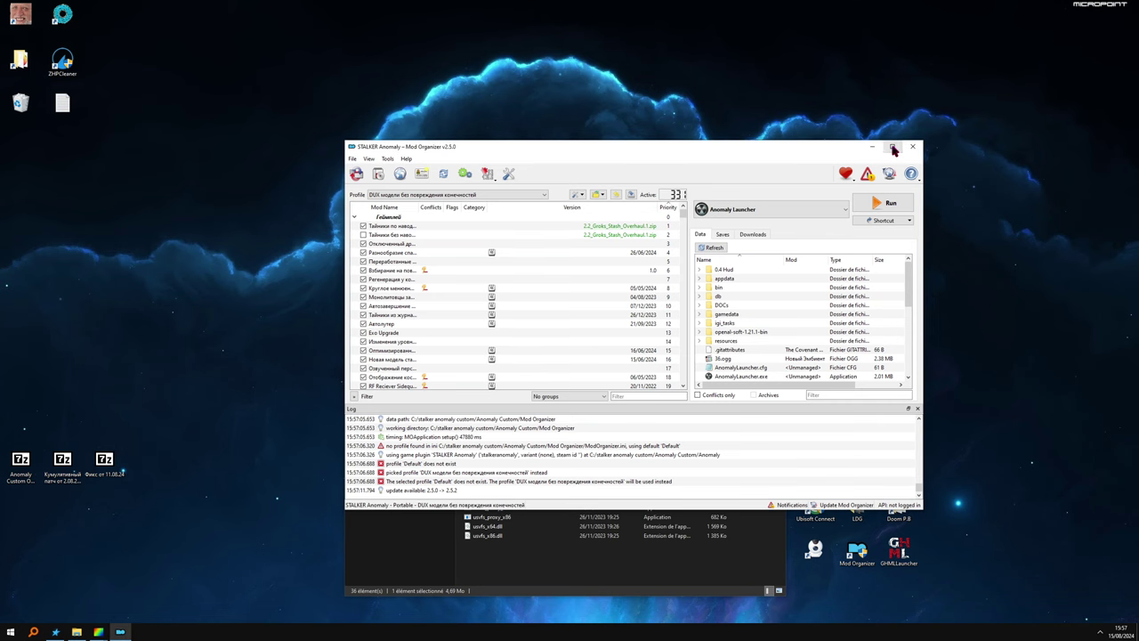
click(895, 135)
click(23, 15)
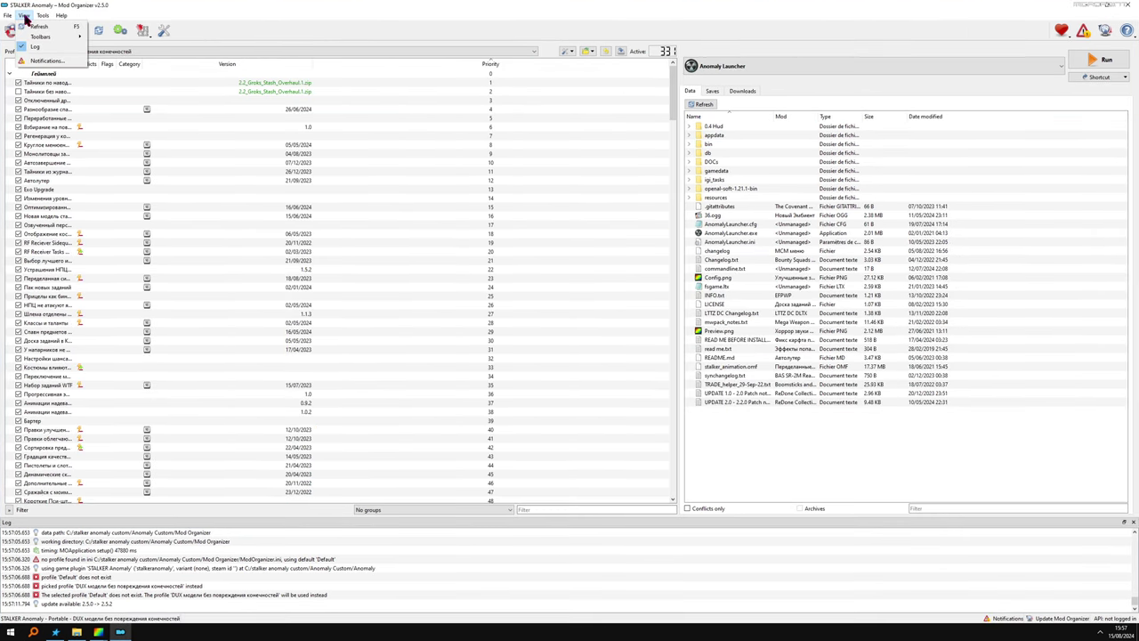
mouse_move(40, 19)
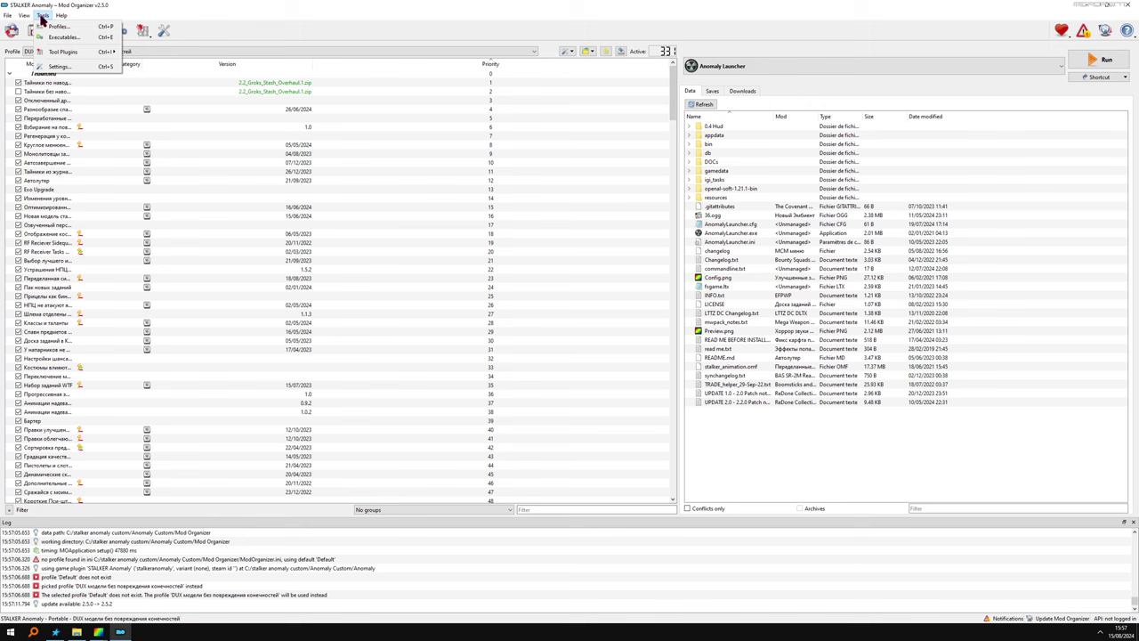
click(59, 66)
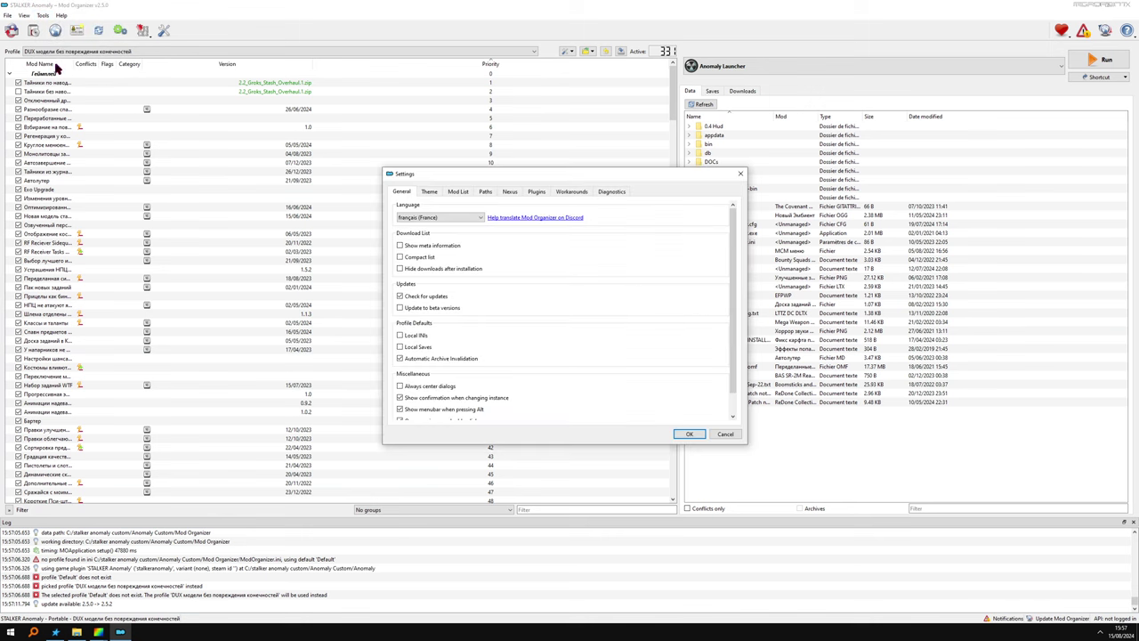
- Apply a dark theme style and widen the Mod Name column to show full names
click(430, 193)
click(416, 219)
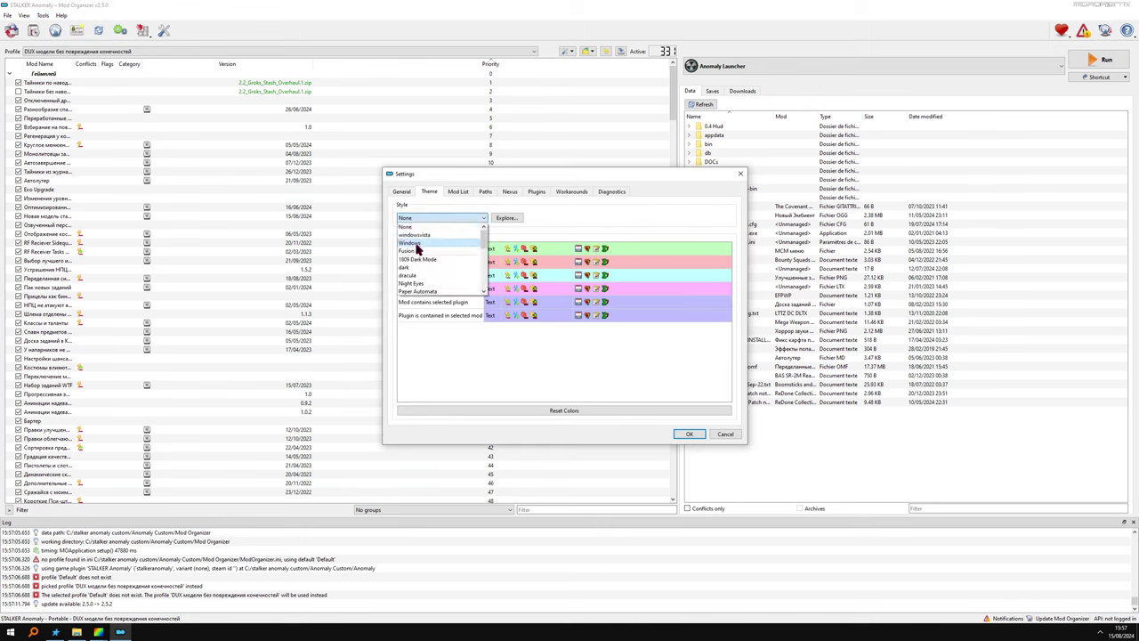
click(422, 269)
click(681, 435)
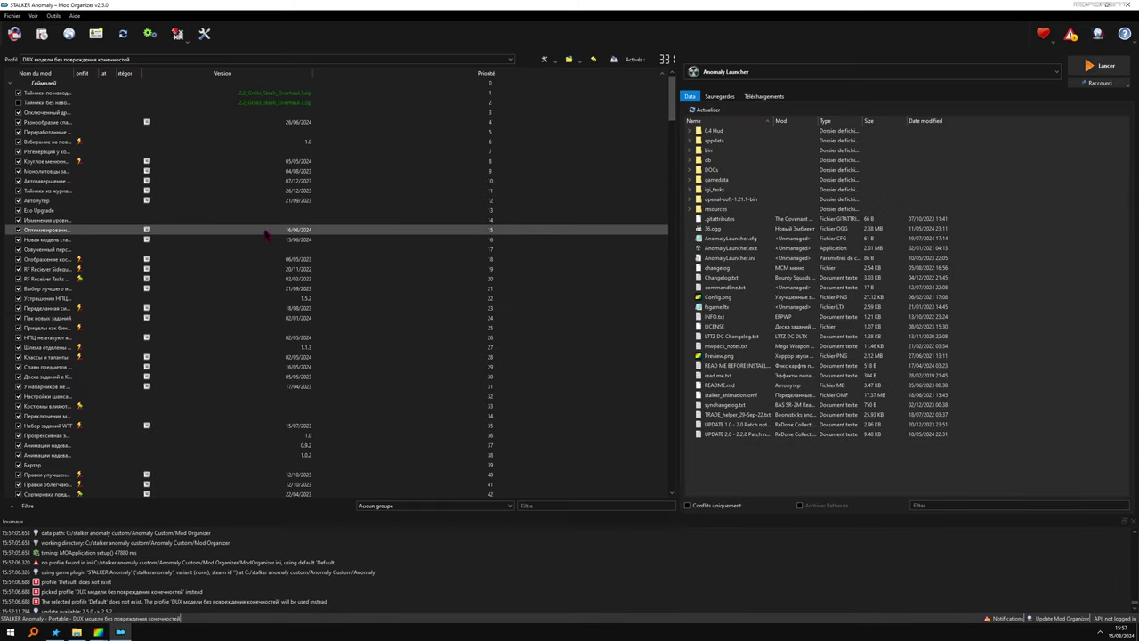
drag(73, 84, 221, 85)
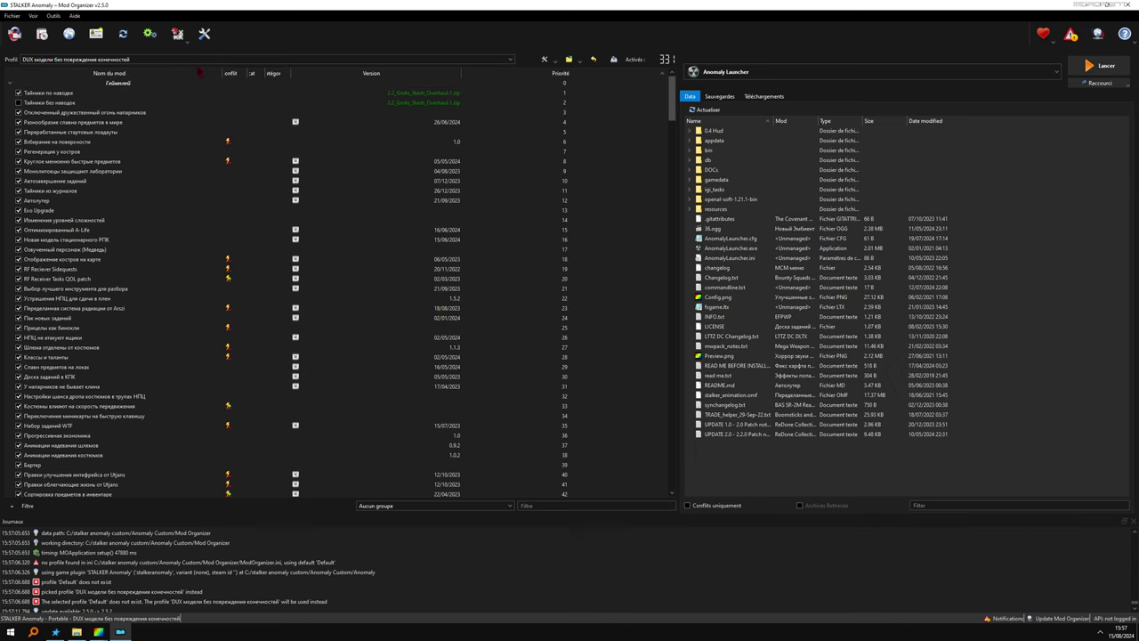
click(204, 33)
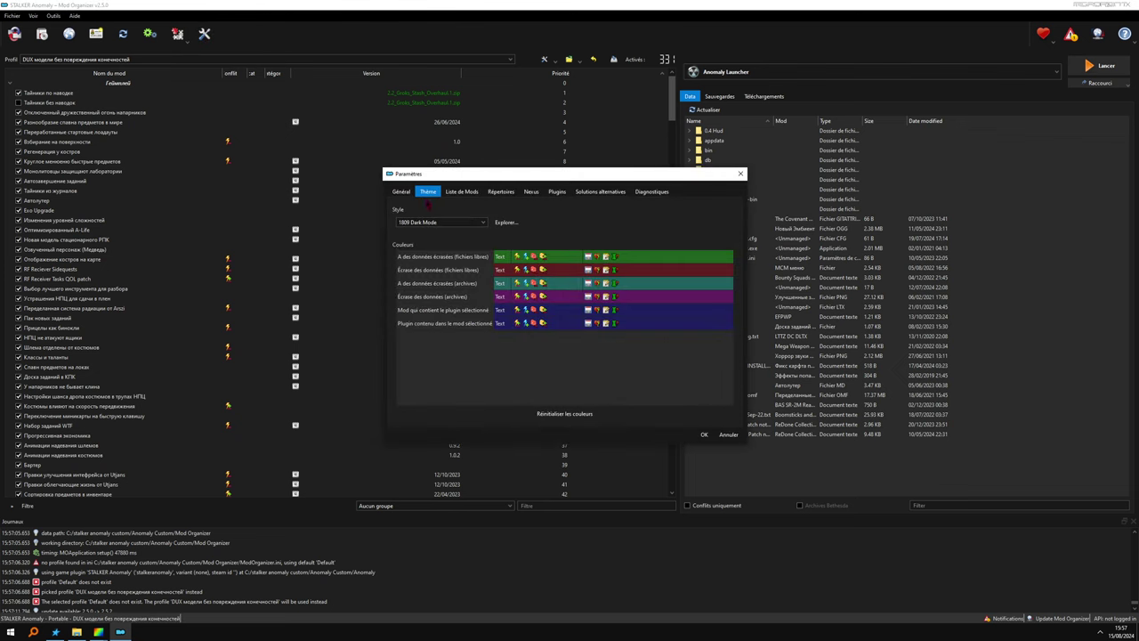
click(501, 192)
drag(505, 176, 454, 153)
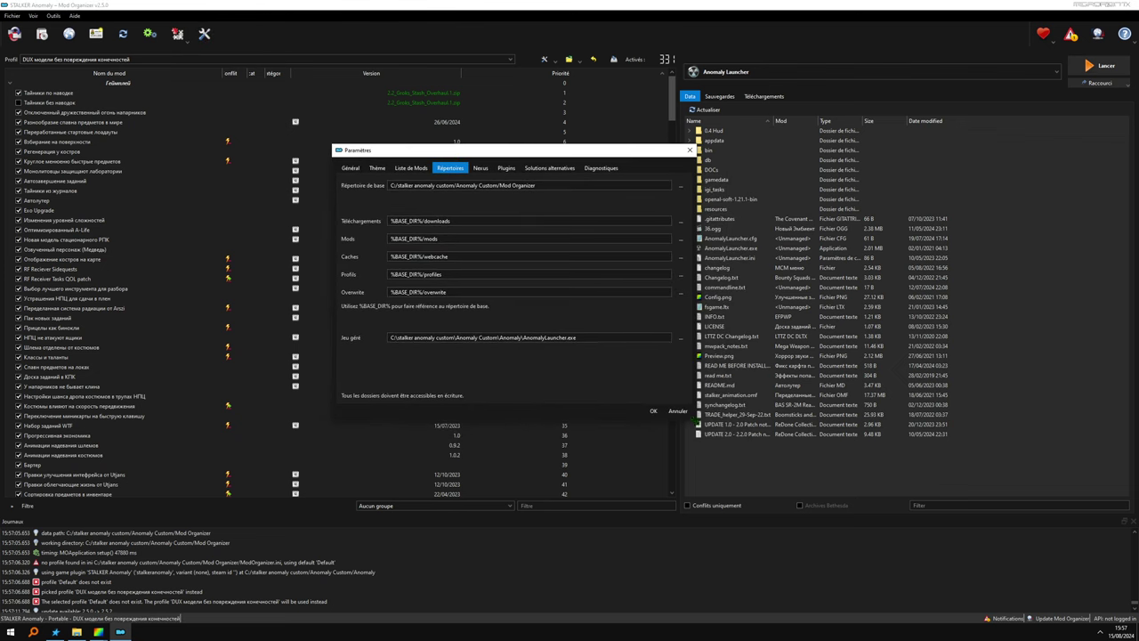
drag(694, 415, 845, 506)
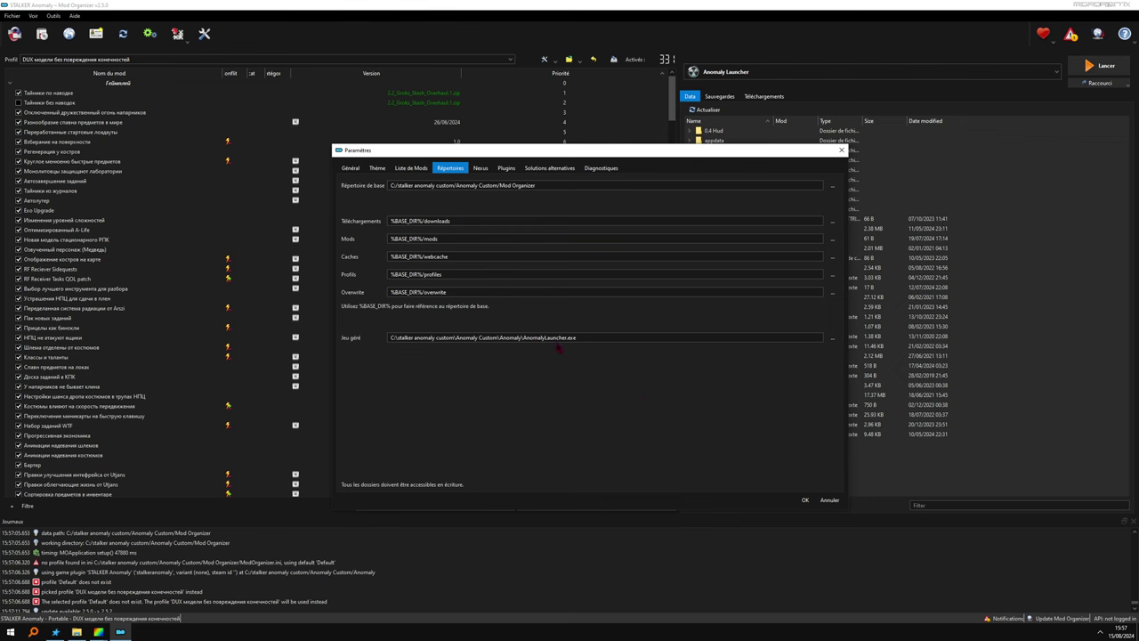
click(829, 500)
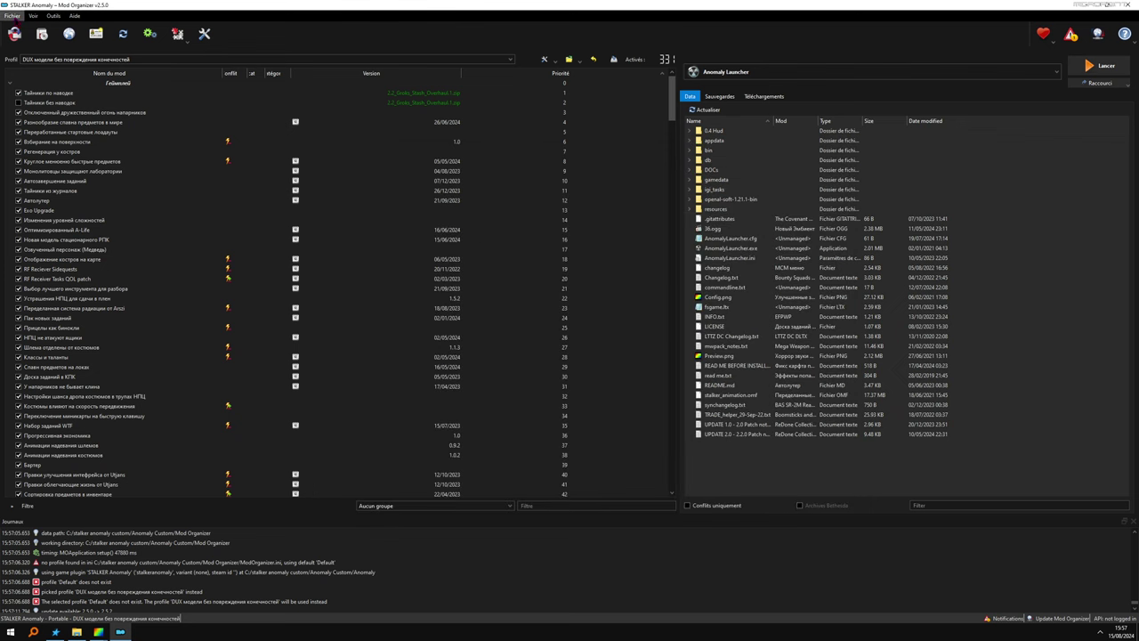
click(12, 16)
click(32, 28)
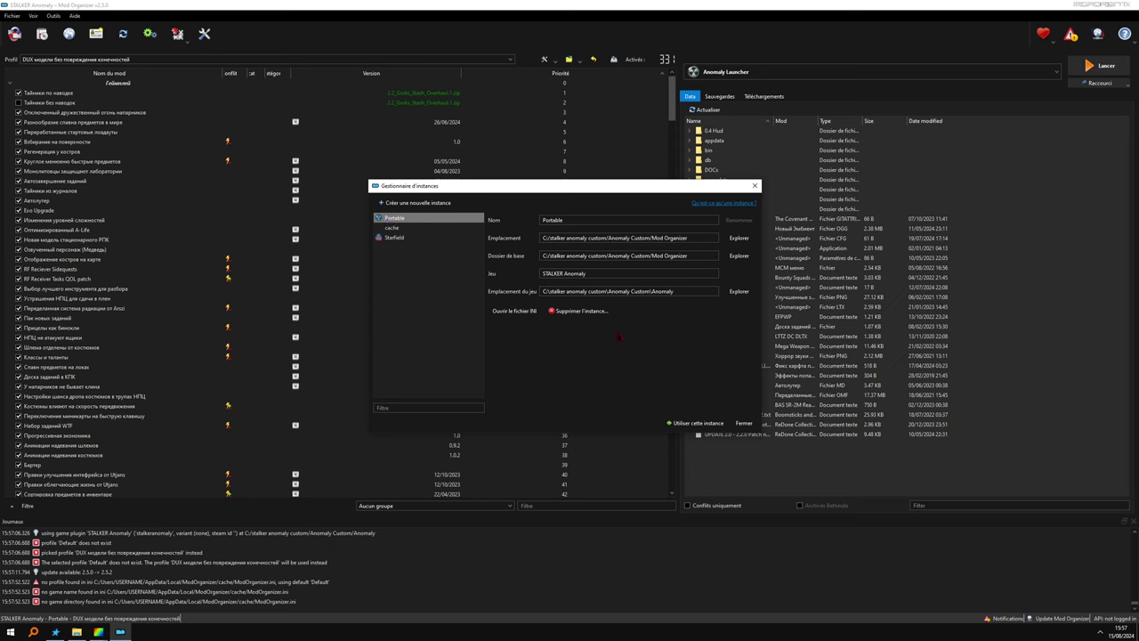
click(744, 423)
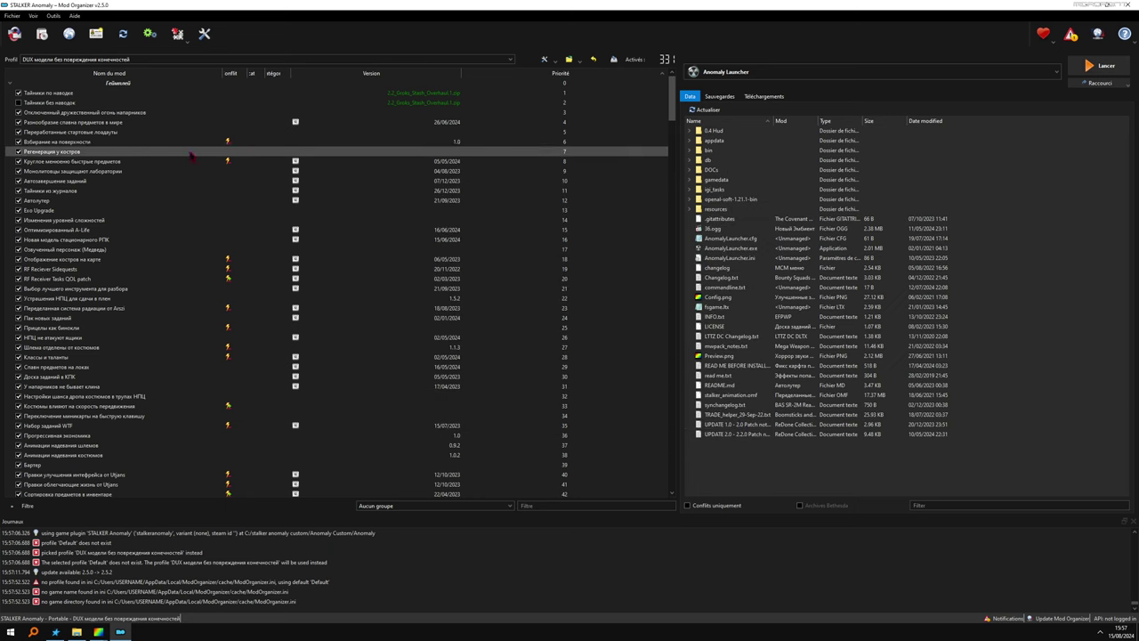
- Delete the Тайники без наводок mod from the mod list, confirming with Oui
click(57, 93)
shift+click(63, 103)
click(62, 103)
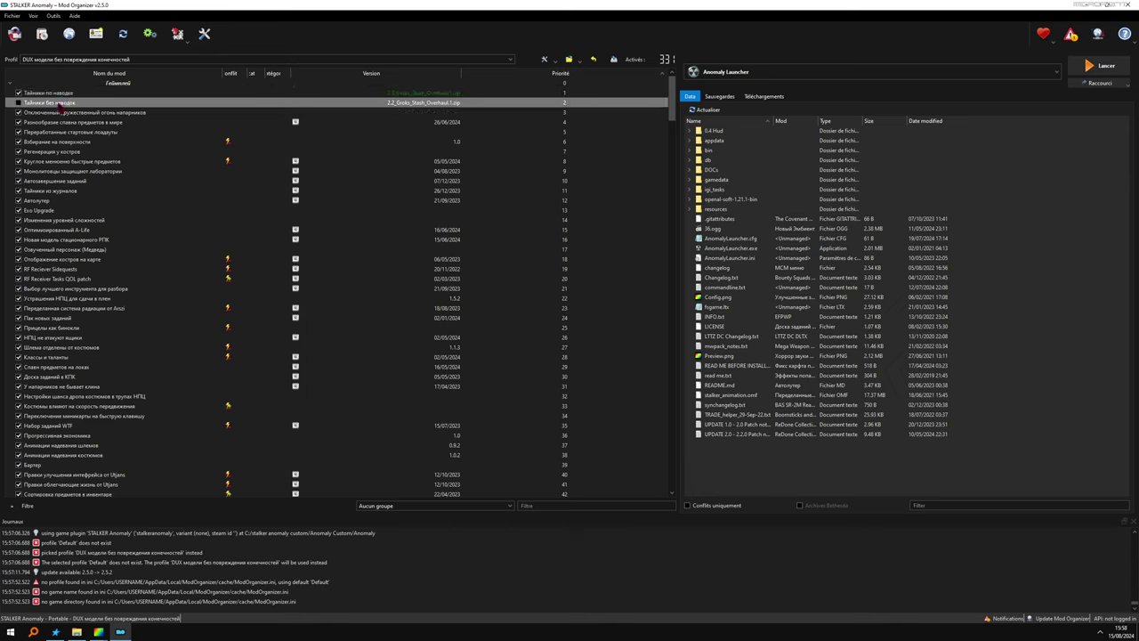
shift+click(55, 94)
click(54, 95)
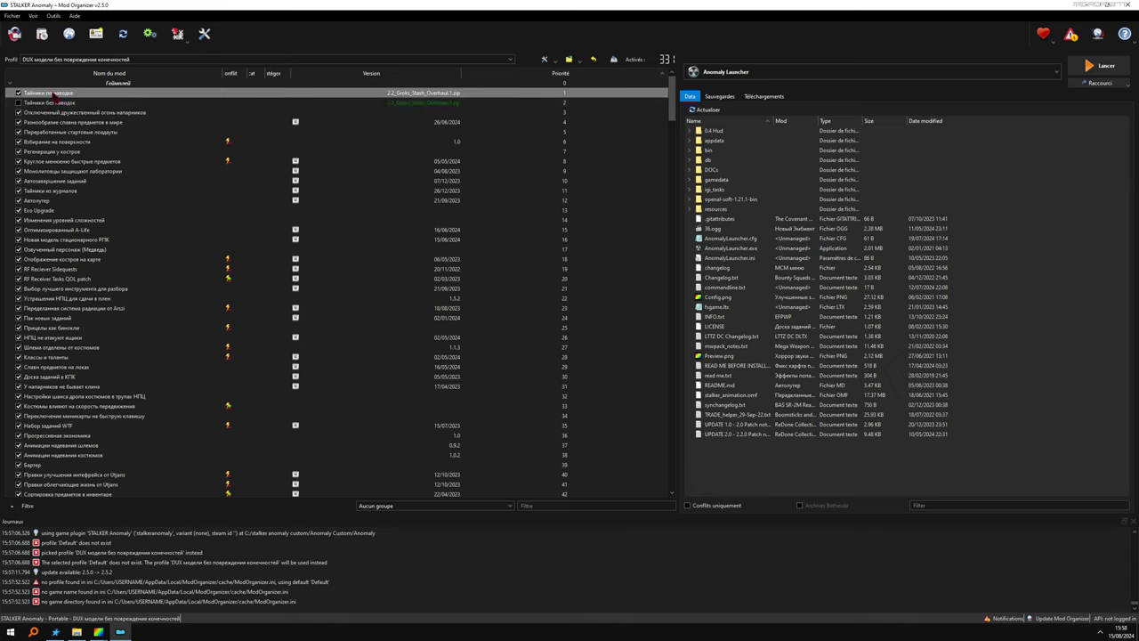
right_click(54, 96)
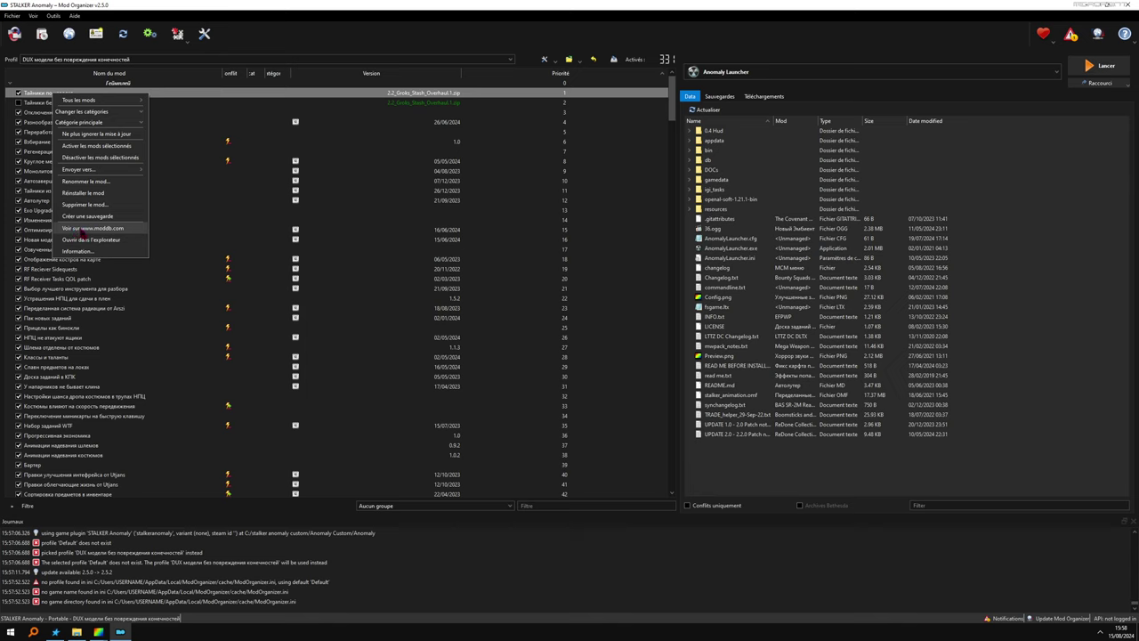
ctrl+click(46, 104)
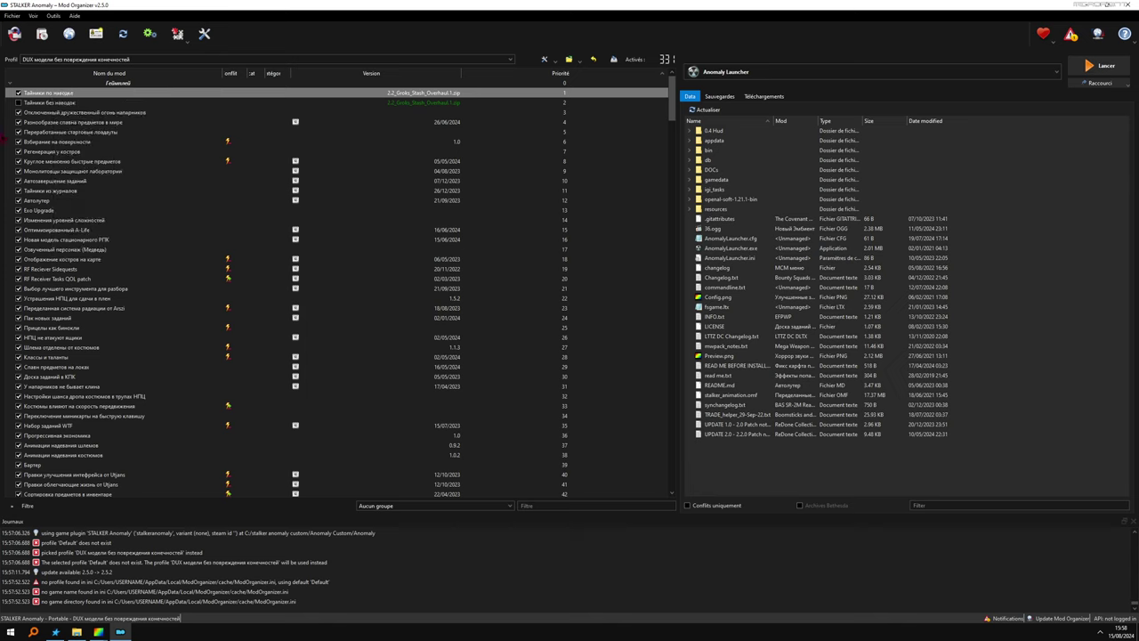
click(60, 104)
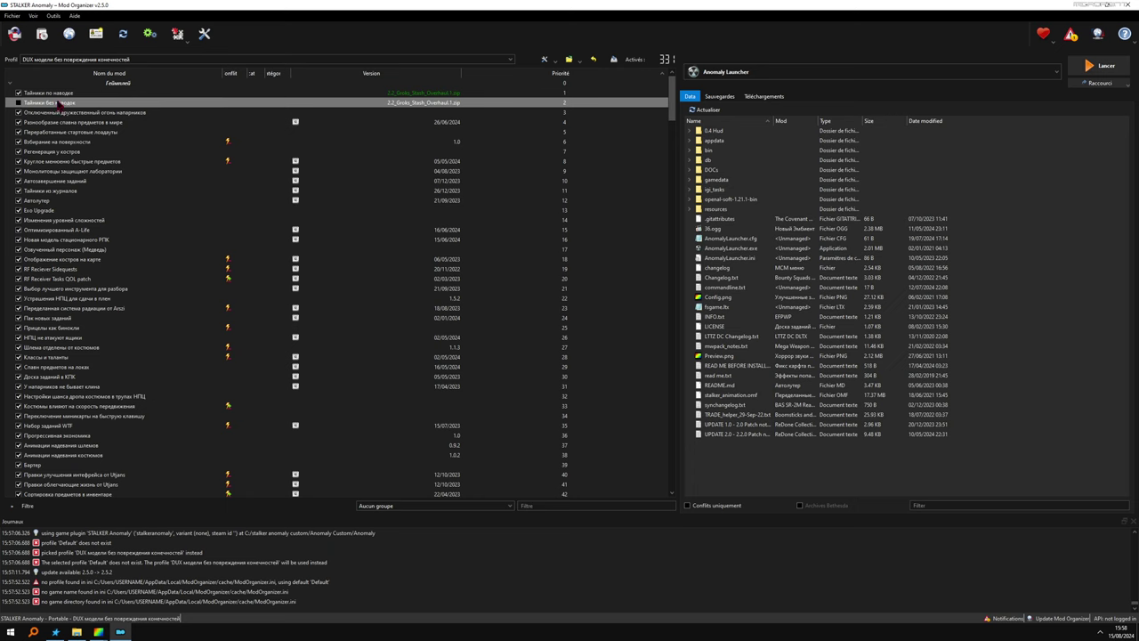
key(Delete)
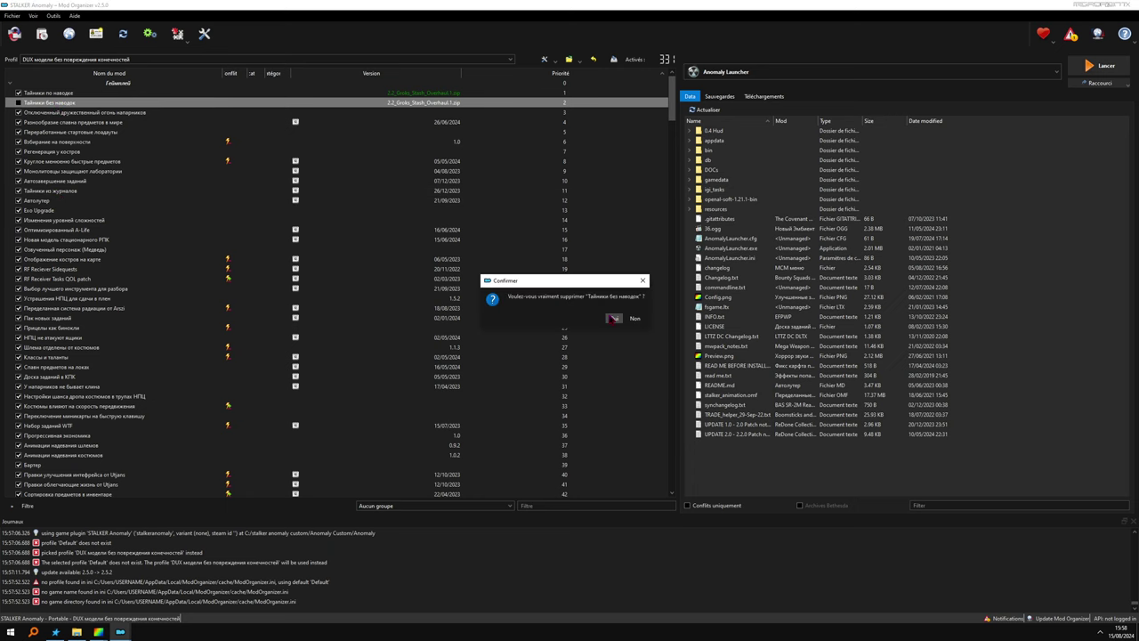
click(613, 318)
- Enable the SquareDOV minimap mod further down the list
drag(674, 113, 674, 166)
drag(668, 194, 652, 271)
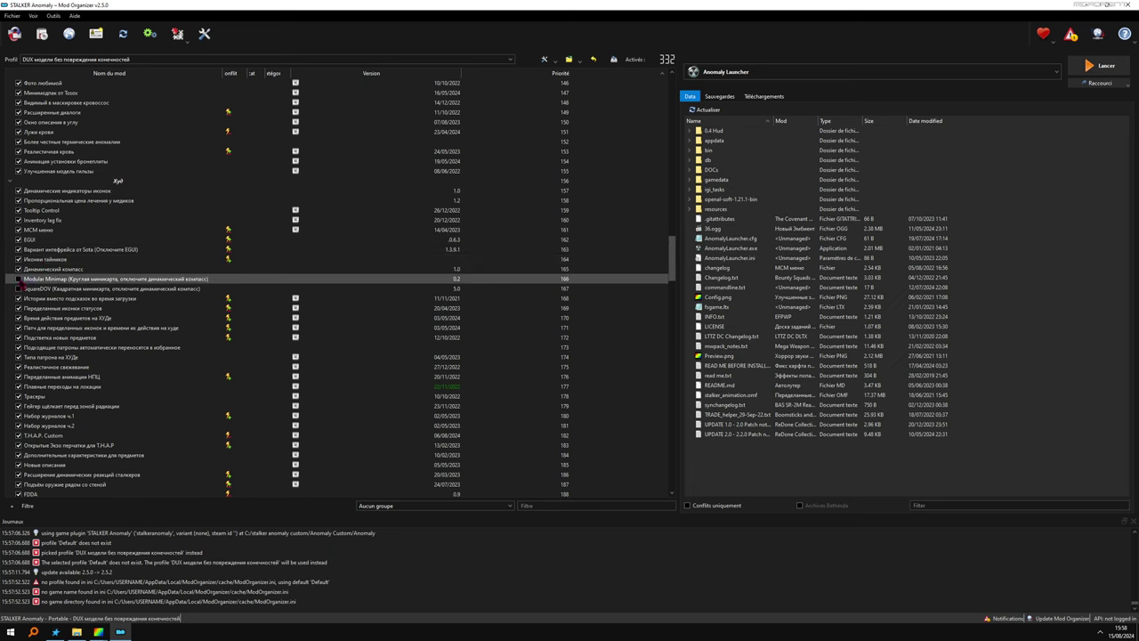
click(19, 288)
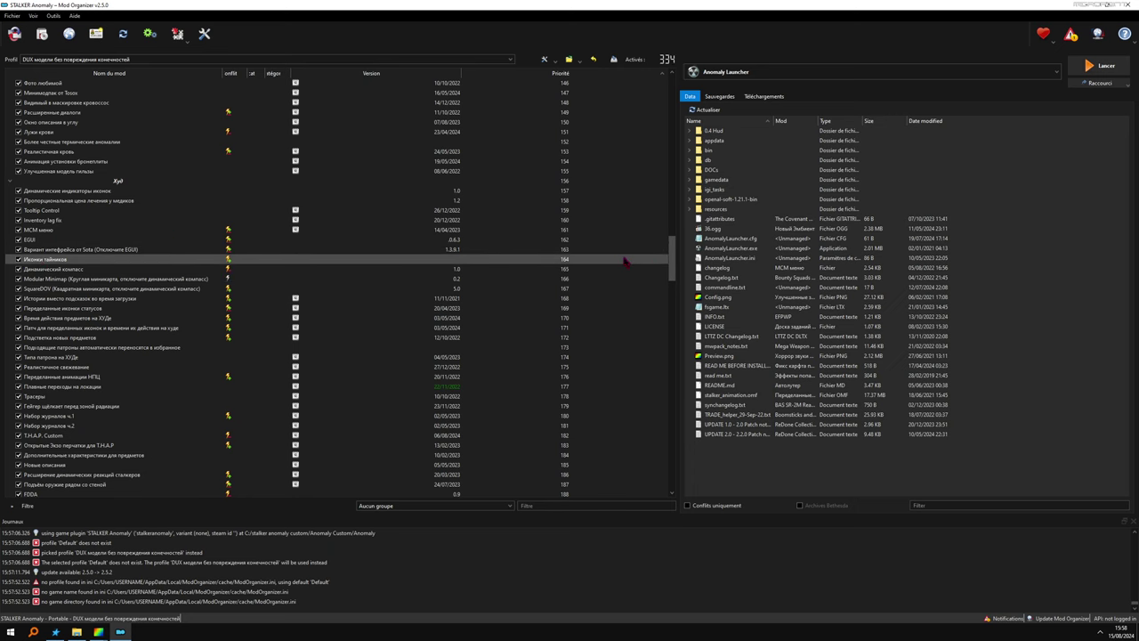
drag(674, 257, 675, 346)
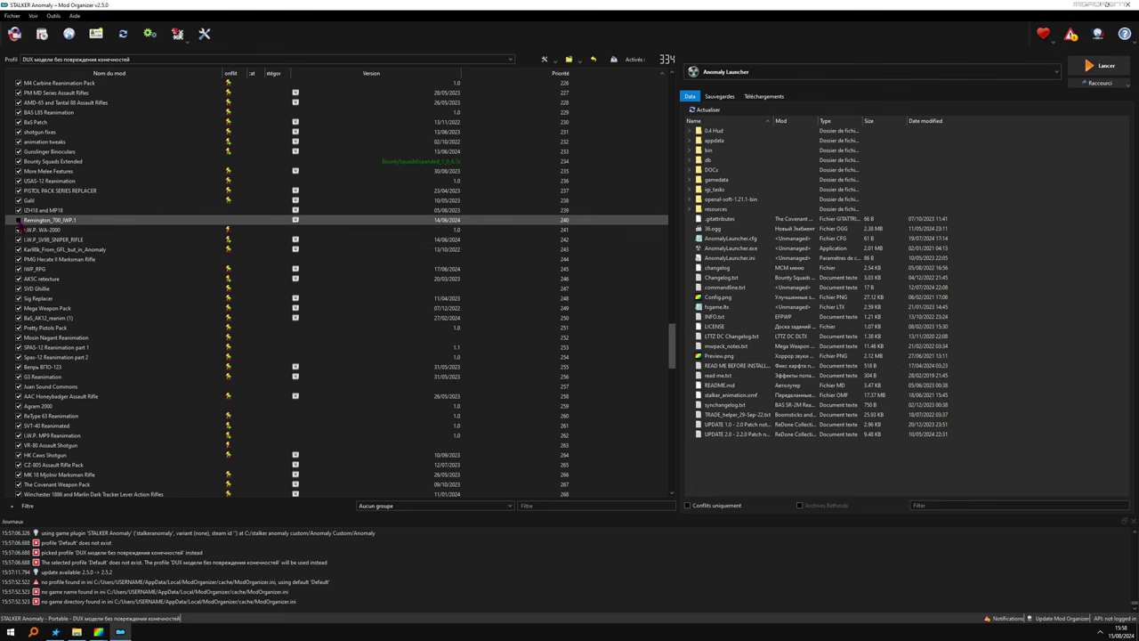
- Untick EGUI and Вариант интерфейса от Sota in the HUD section, leaving 333 mods active
mouse_move(674, 343)
mouse_down()
mouse_move(672, 434)
mouse_move(648, 445)
mouse_move(623, 300)
mouse_move(628, 257)
mouse_up()
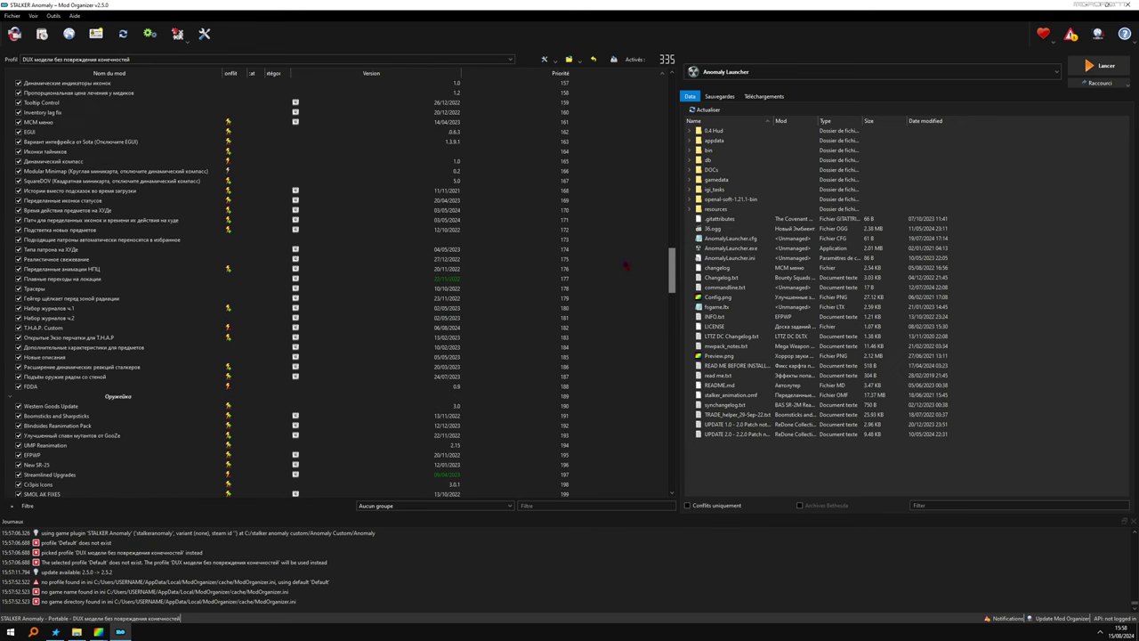
scroll(602, 268, up, 5)
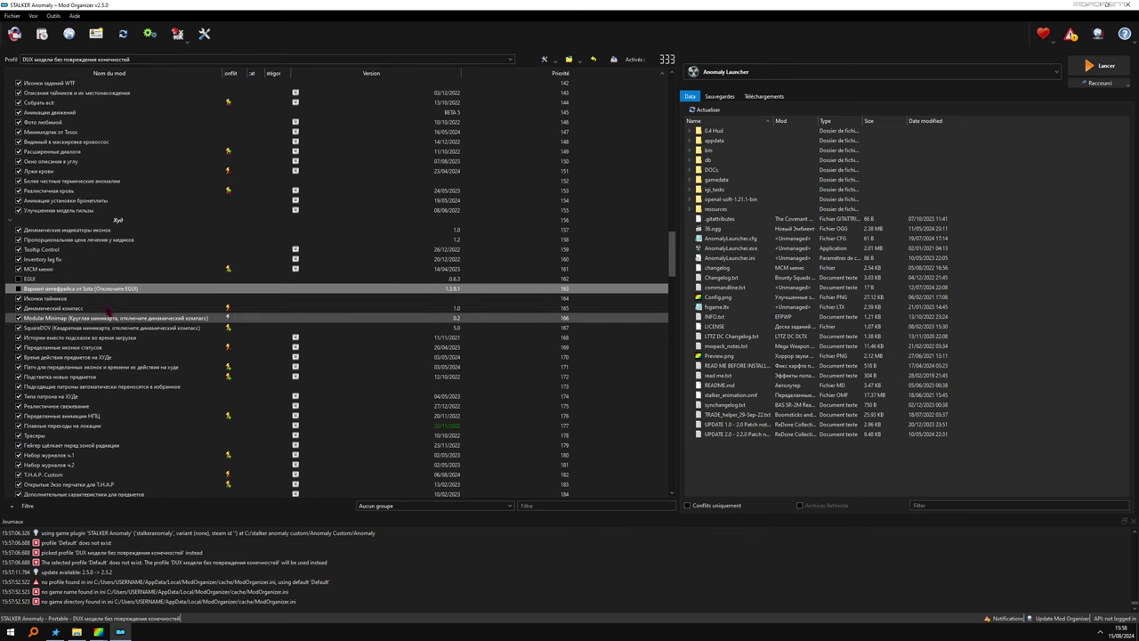
click(18, 288)
click(18, 279)
click(34, 279)
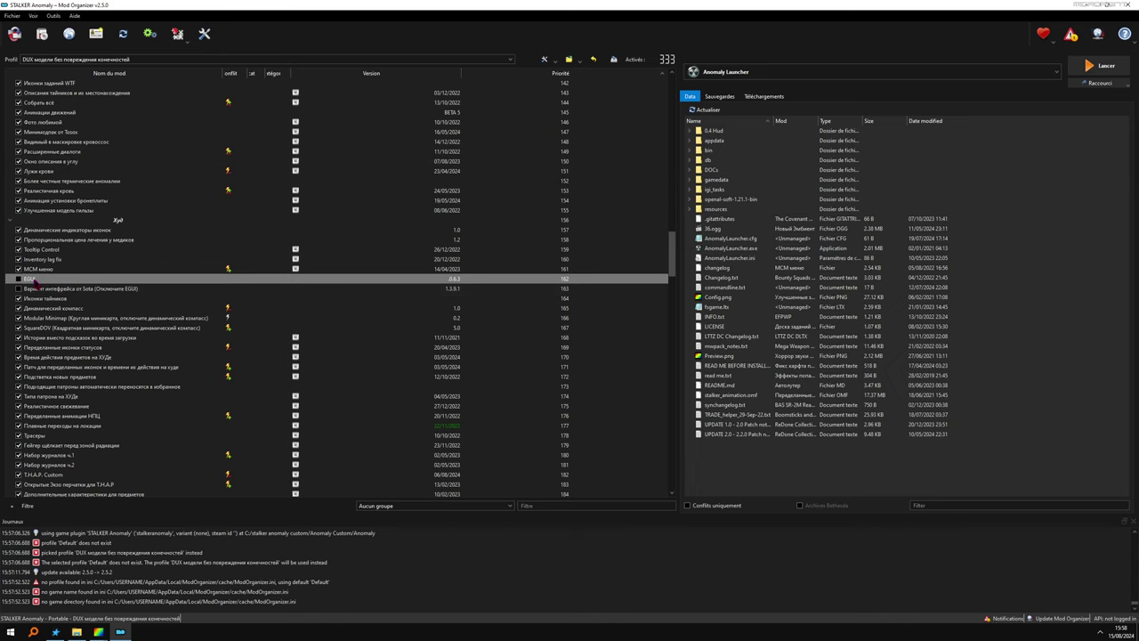
click(60, 289)
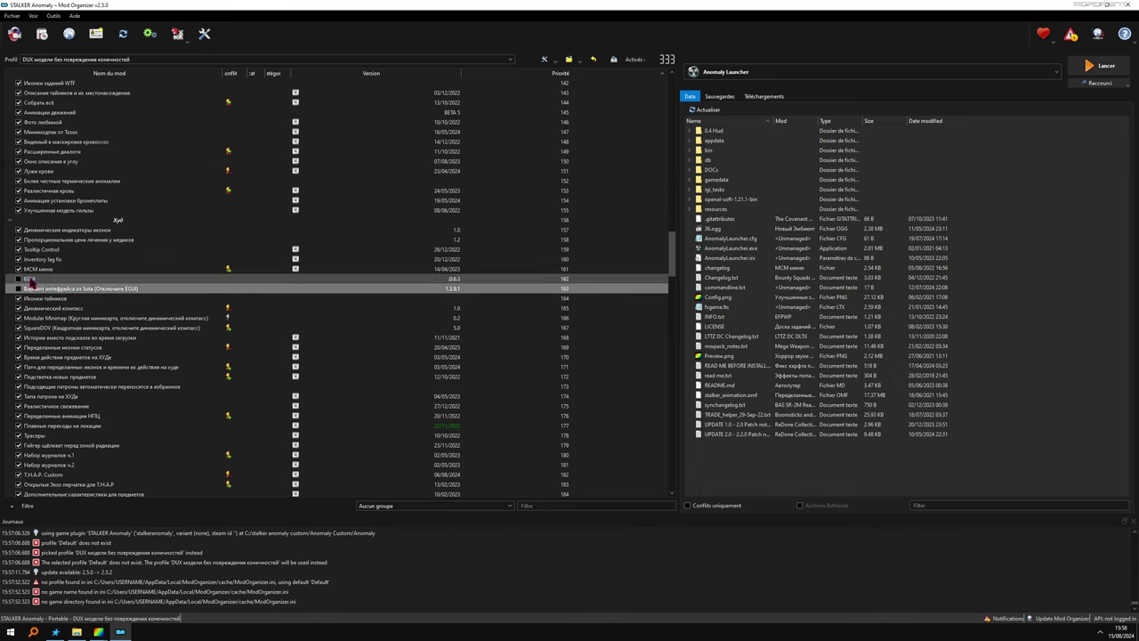
click(29, 279)
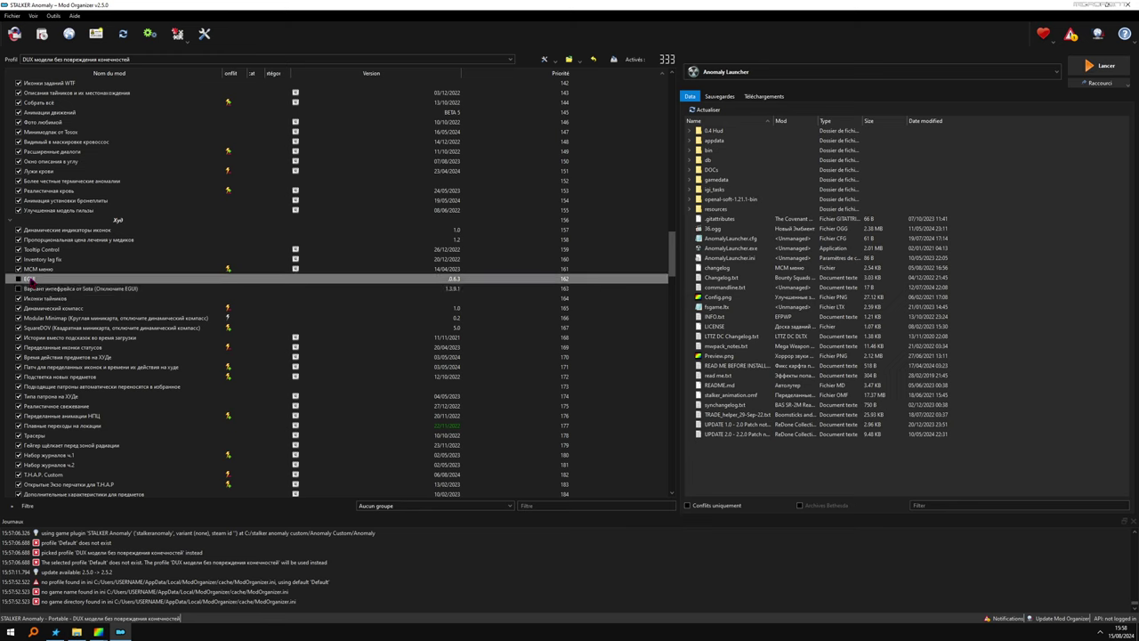
right_click(33, 279)
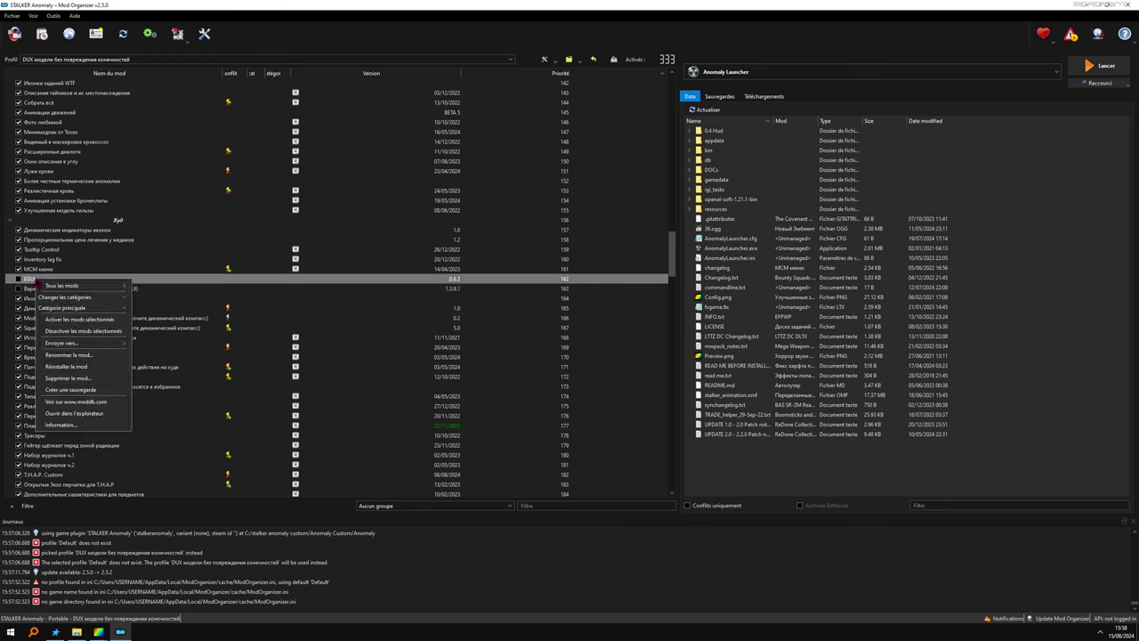
click(57, 403)
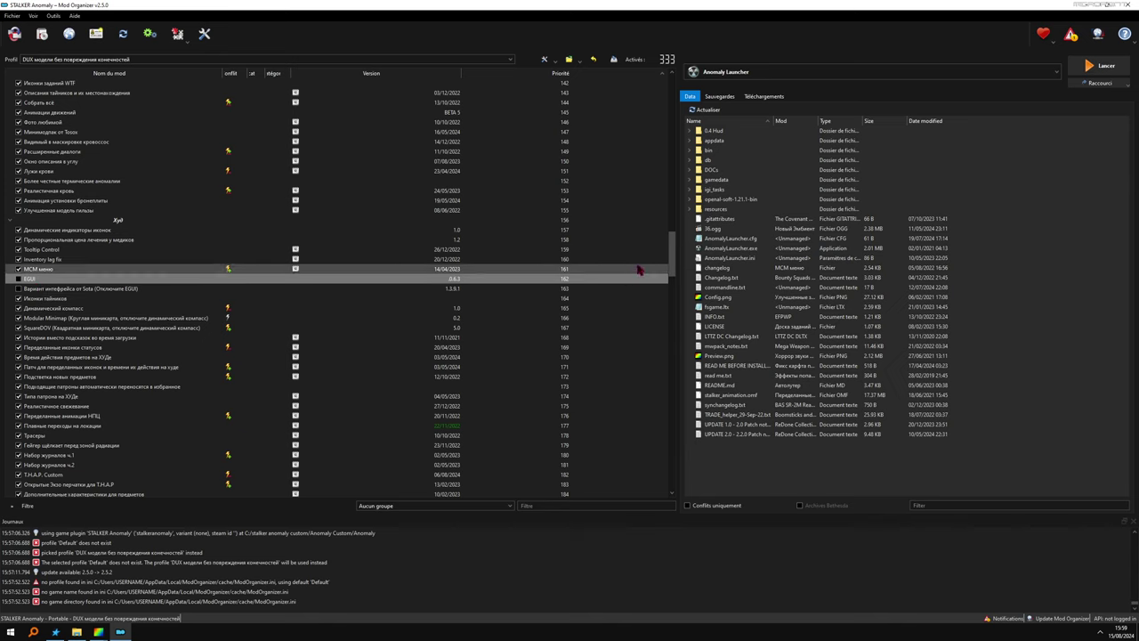
click(19, 288)
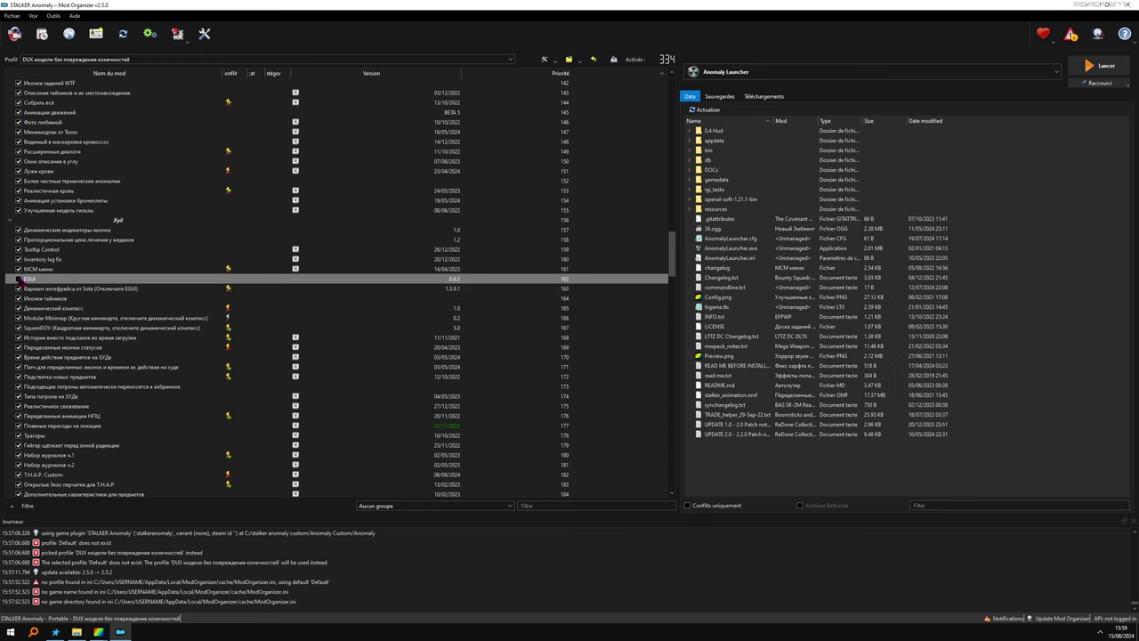
click(19, 288)
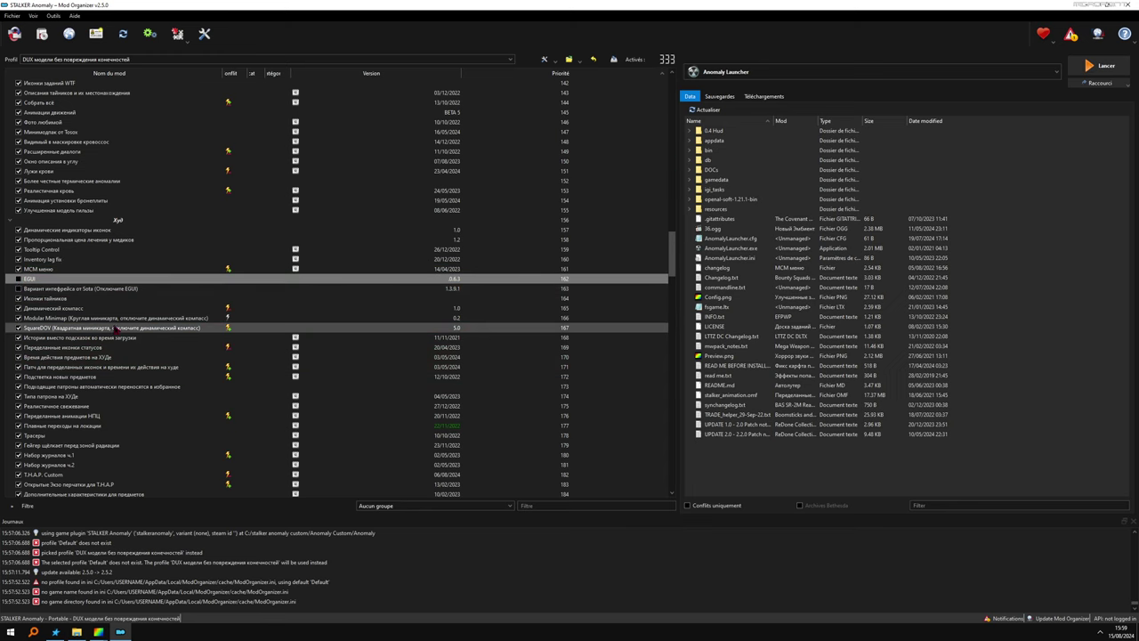
- Enable all mods from priority 346 to 363
drag(673, 254, 685, 450)
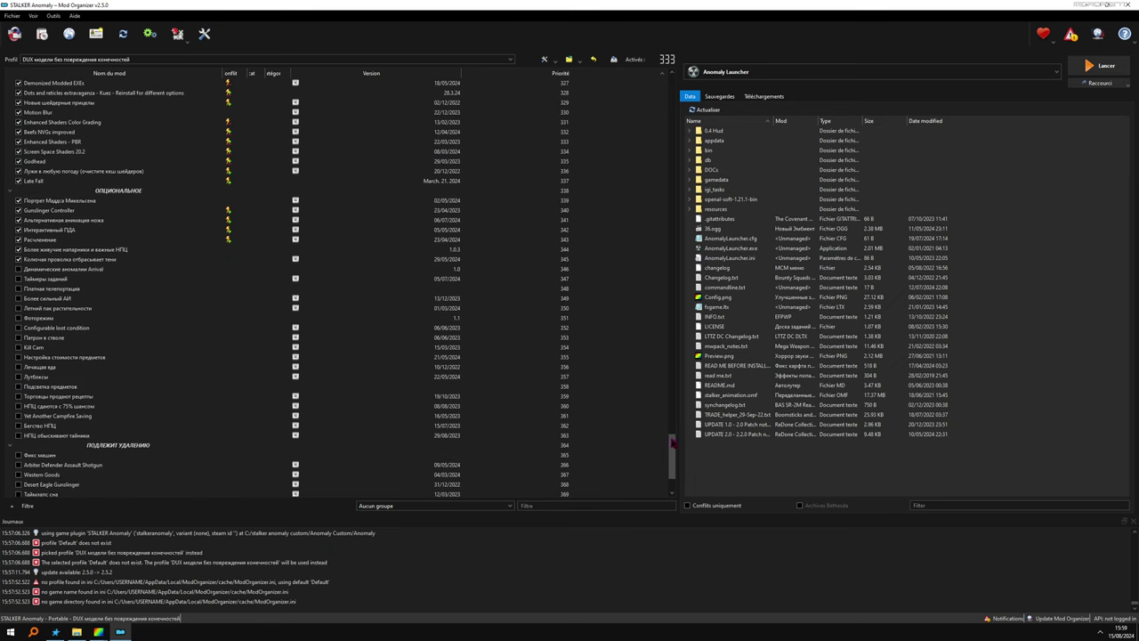
click(55, 436)
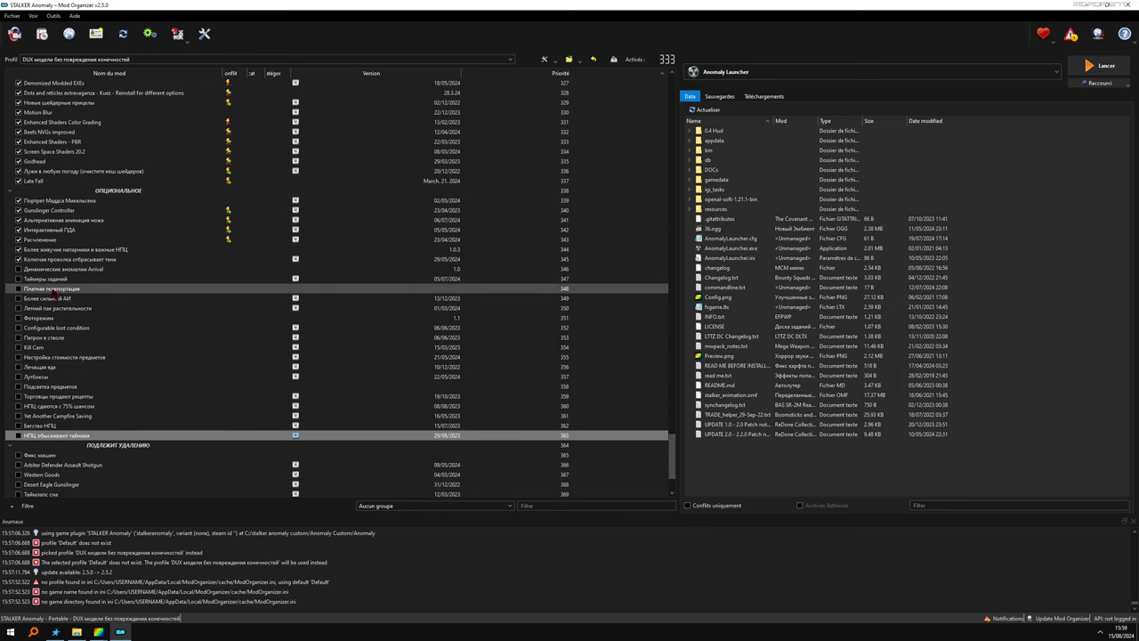
shift+click(56, 270)
right_click(57, 273)
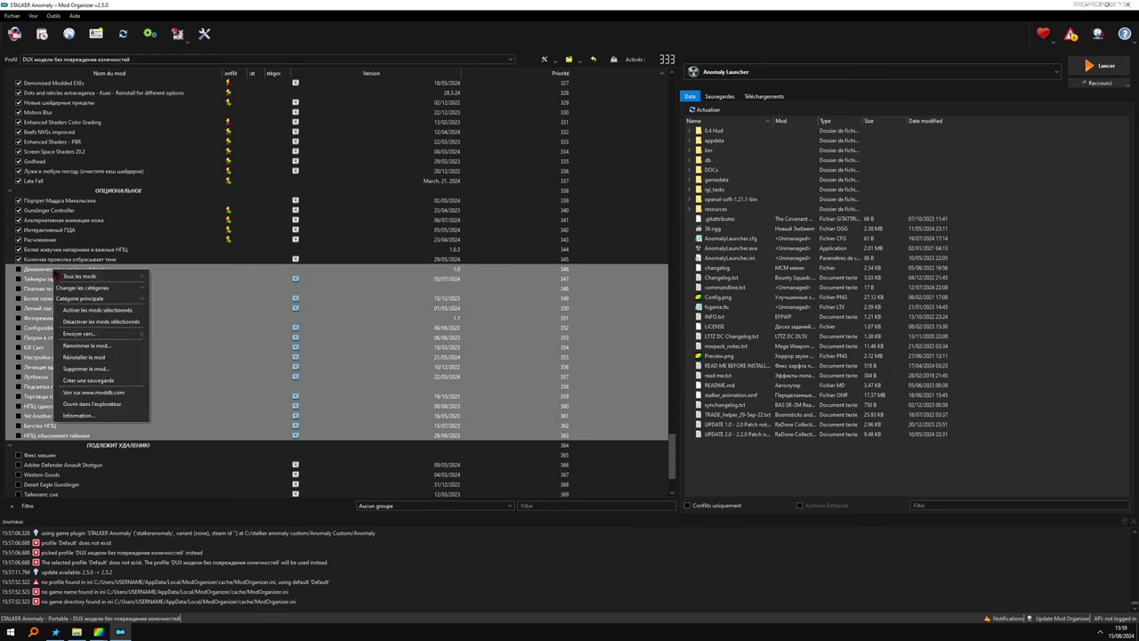
click(90, 310)
- Remove every mod under the ПОДЛЕЖИТ УДАЛЕНИЮ separator via Supprimer le mod..., confirming with Oui
scroll(153, 339, down, 3)
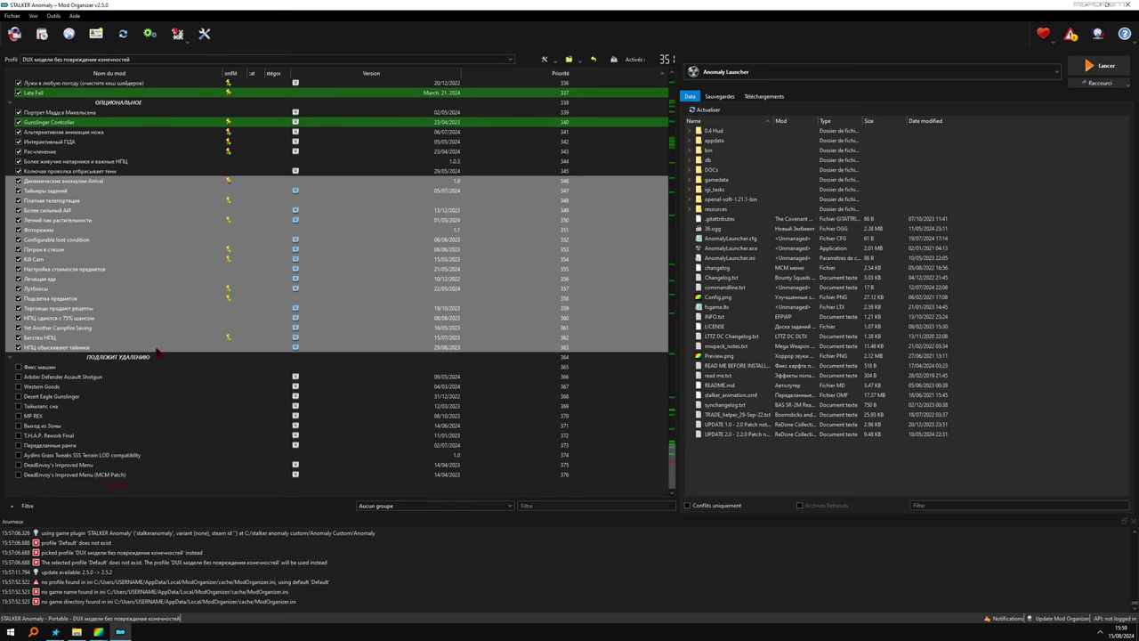
click(100, 356)
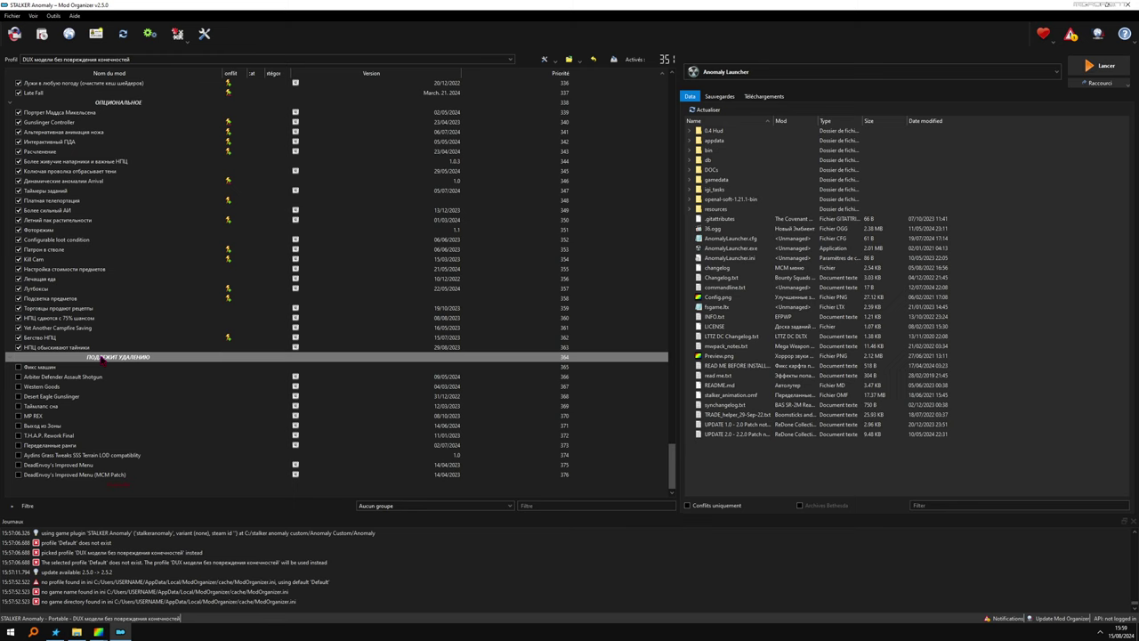
shift+click(56, 477)
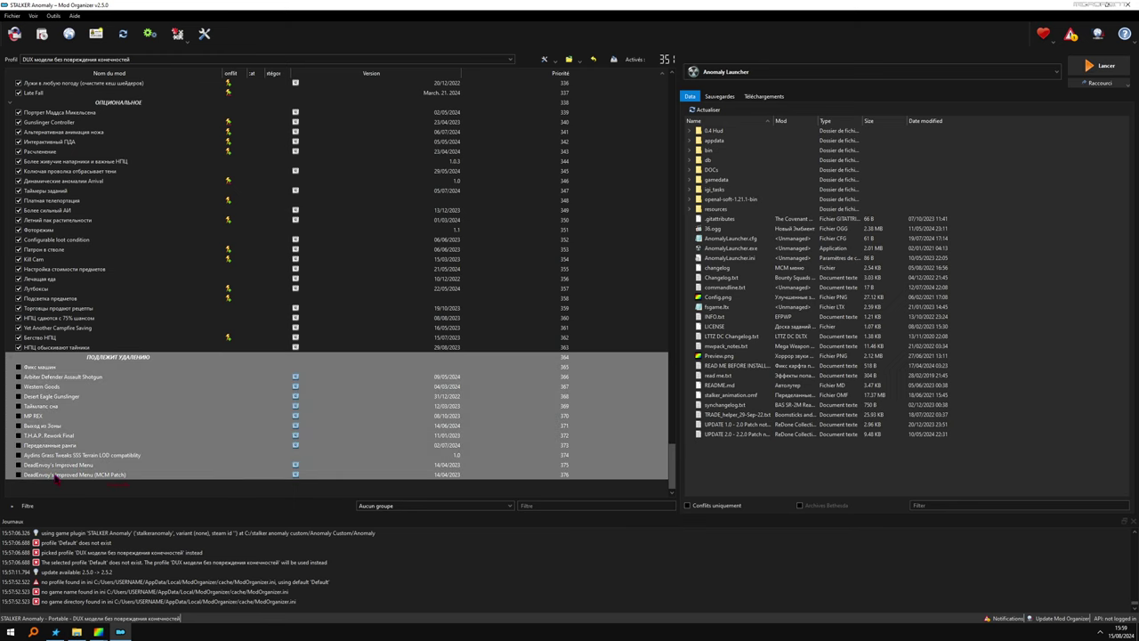
right_click(55, 388)
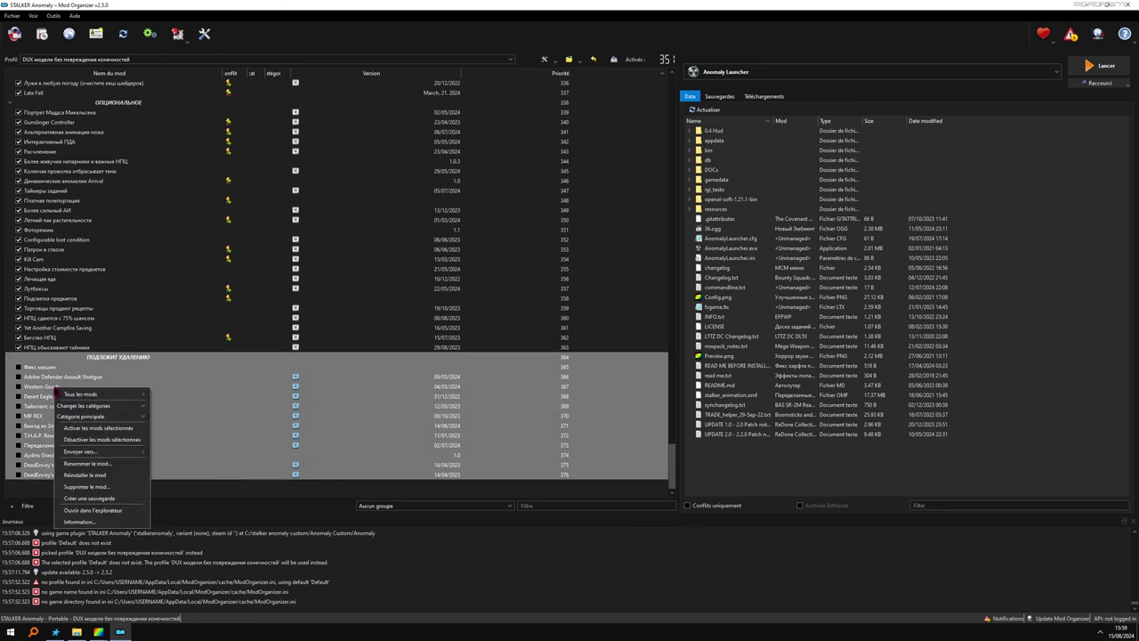
click(83, 487)
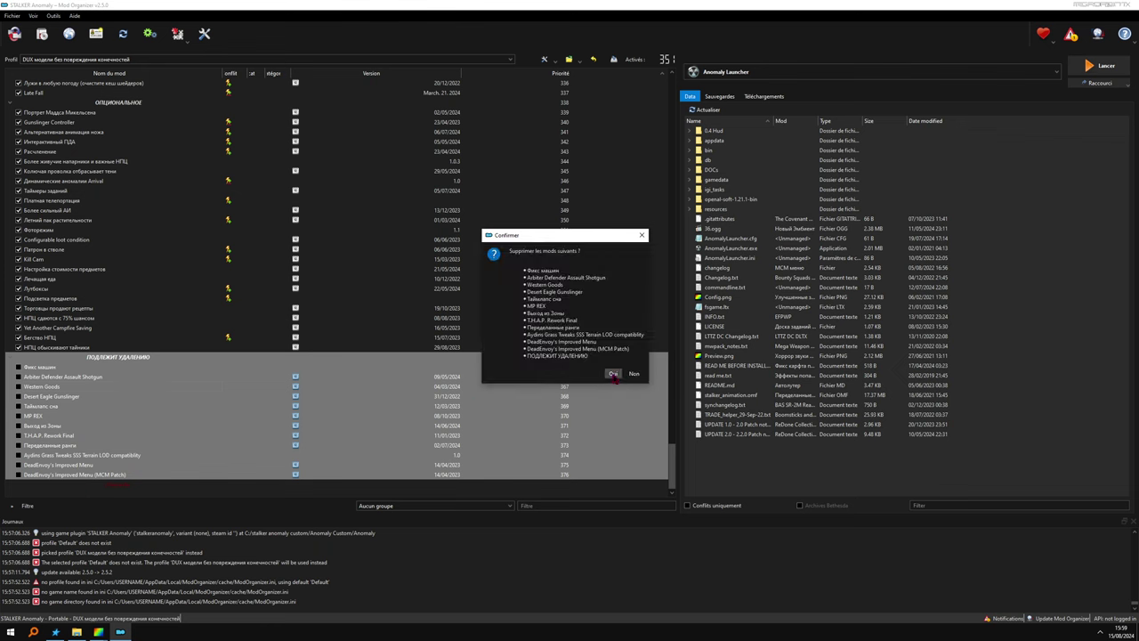
click(613, 374)
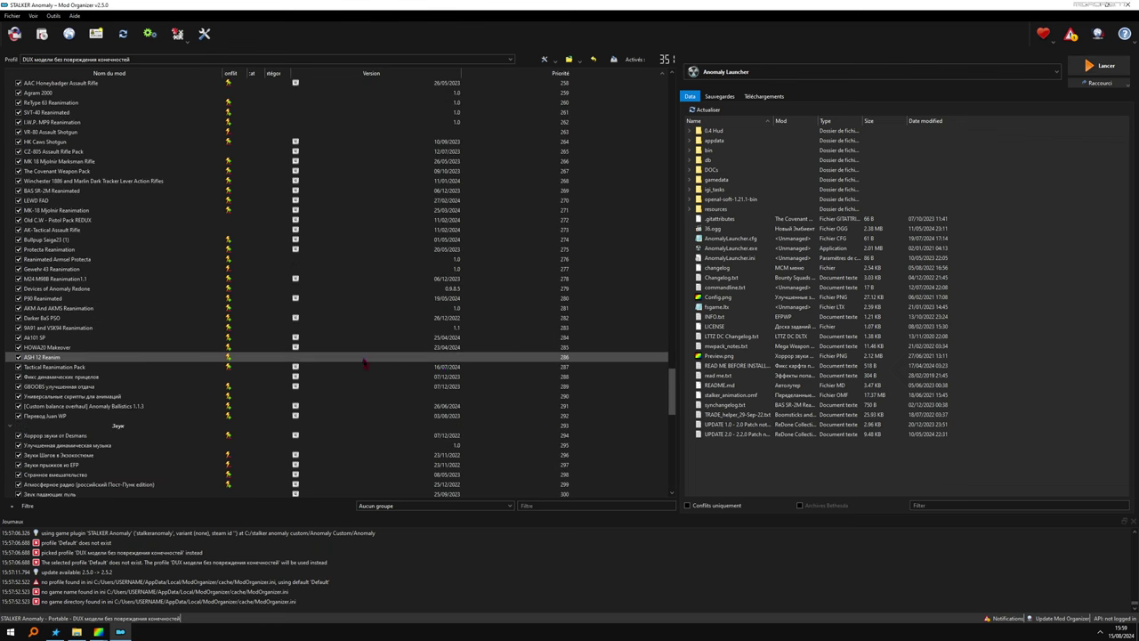
- Scroll the mod list to the top and run Anomaly Launcher through Mod Organizer with Lancer
drag(672, 445, 659, 135)
scroll(659, 134, up, 10)
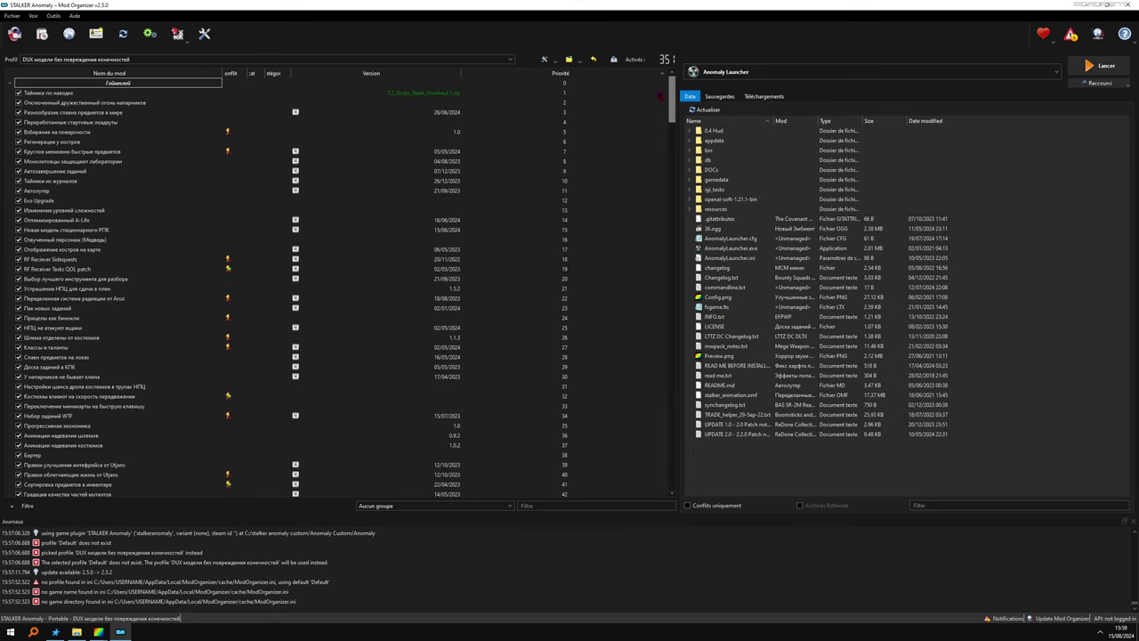
click(816, 79)
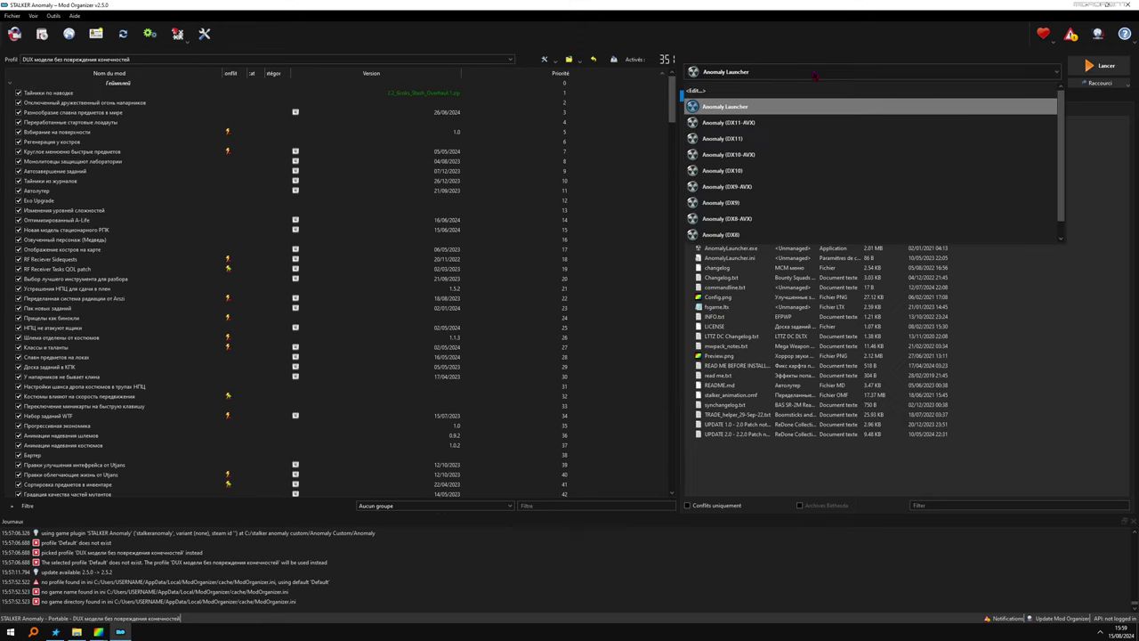
click(785, 36)
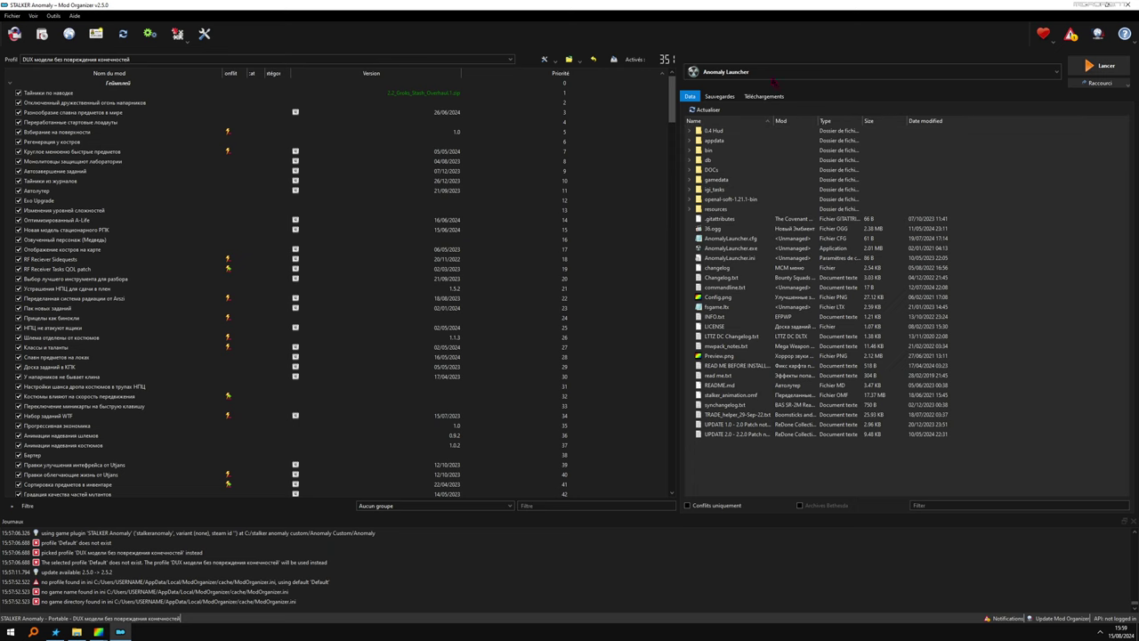
double_click(772, 77)
click(1099, 68)
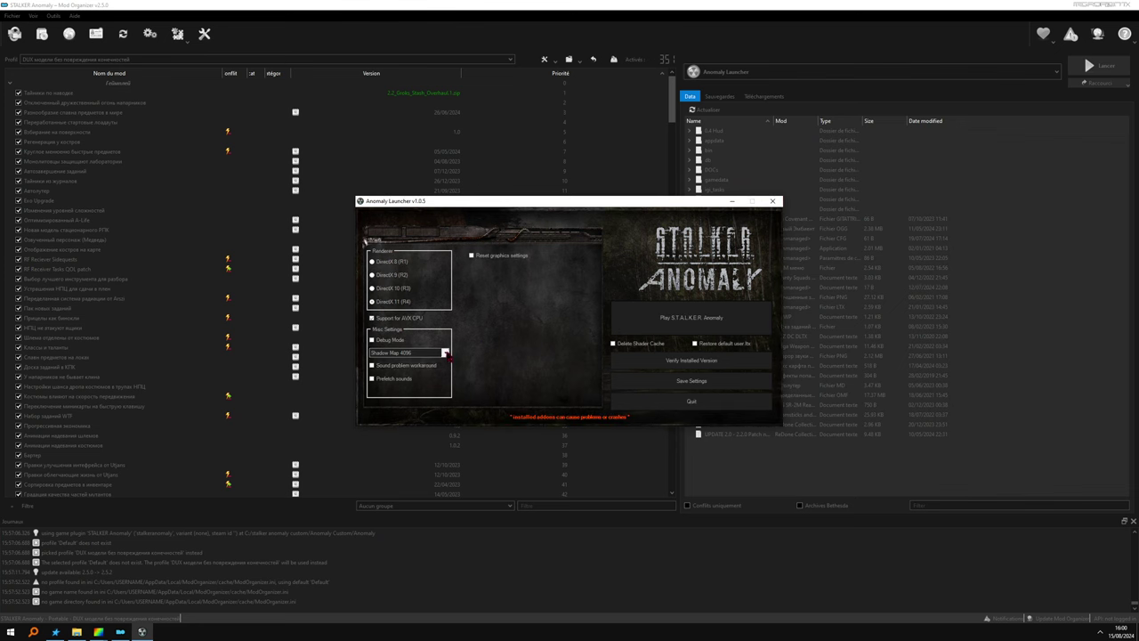
- Set Shadow Map to 2048 and tick Prefetch sounds in the launcher's Misc Settings
click(446, 353)
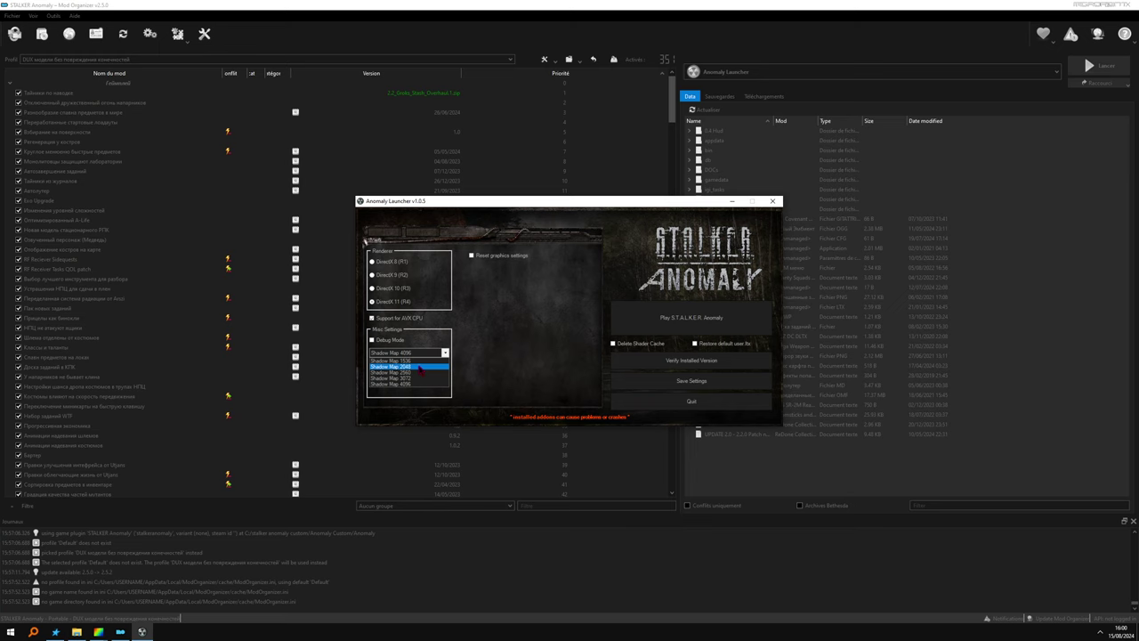
click(417, 368)
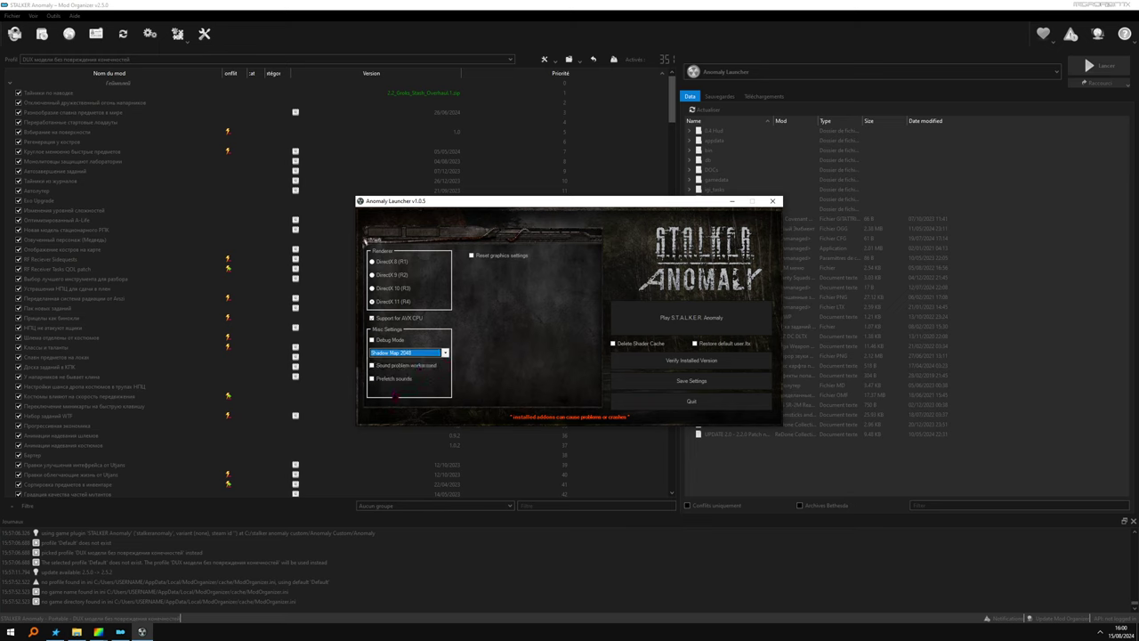
click(372, 379)
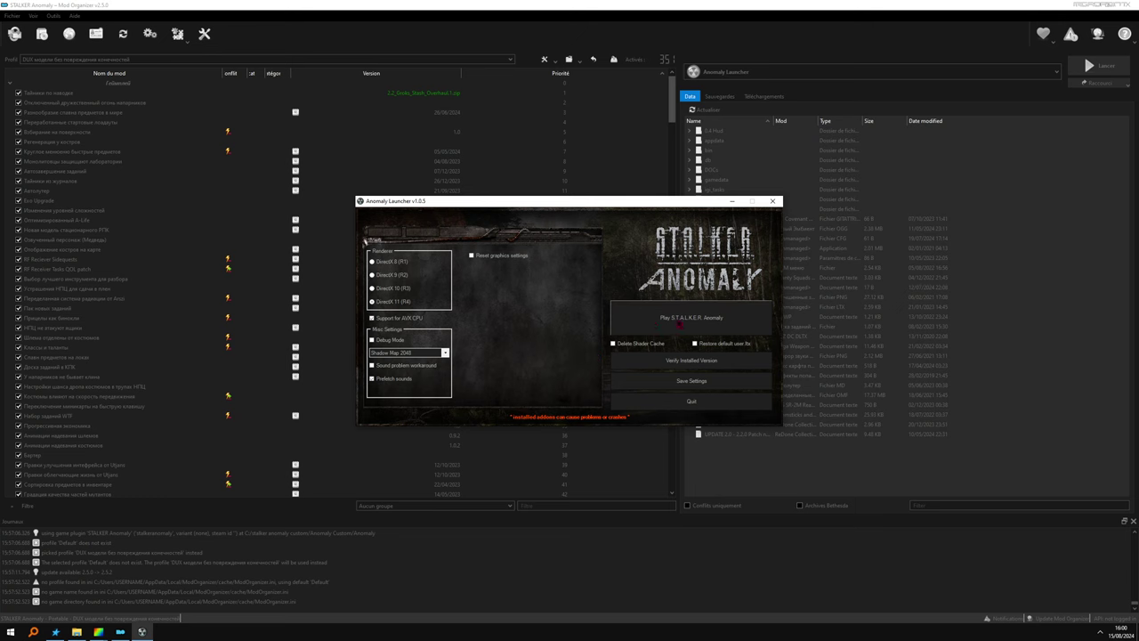
- Close Anomaly Launcher, select Anomaly (DX11-AVX) as the executable, and exit Mod Organizer
click(773, 202)
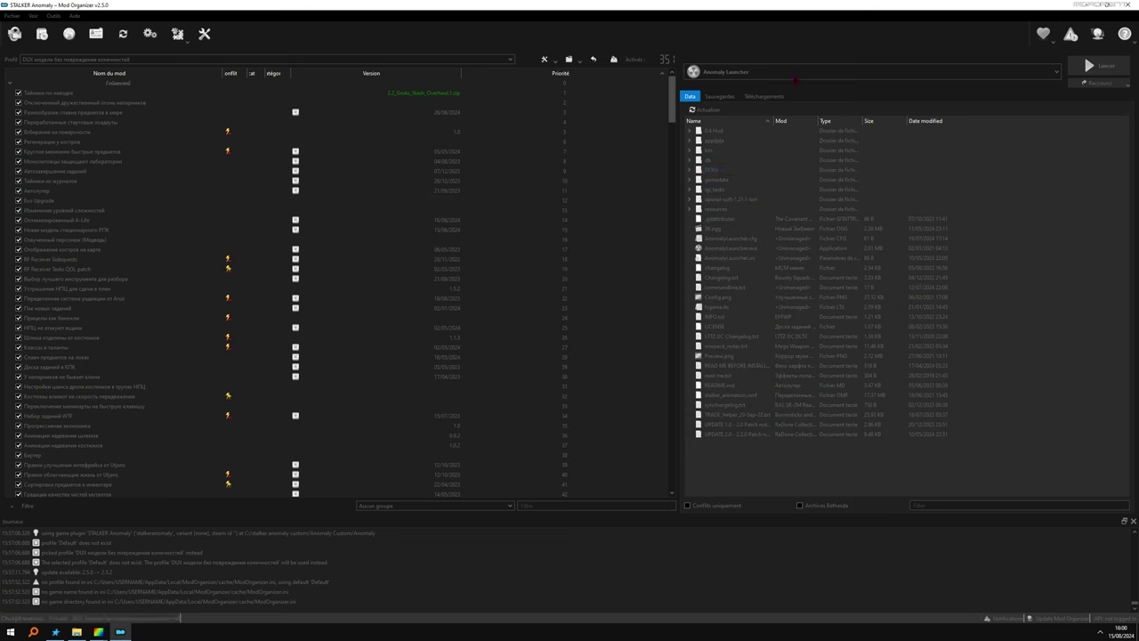
click(791, 77)
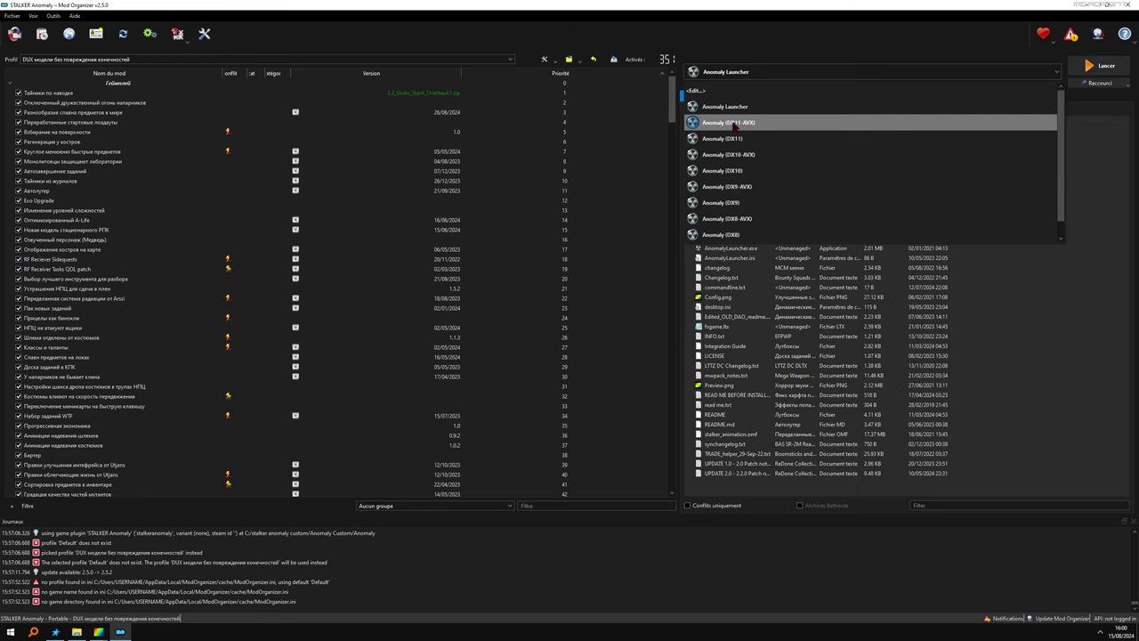
click(735, 125)
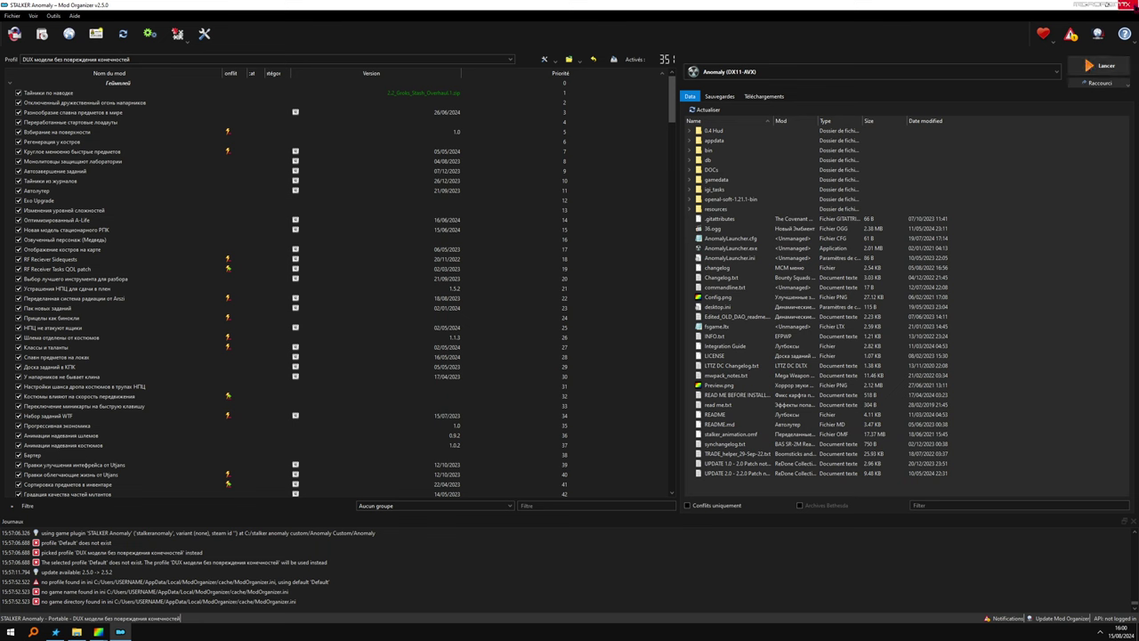
click(1128, 5)
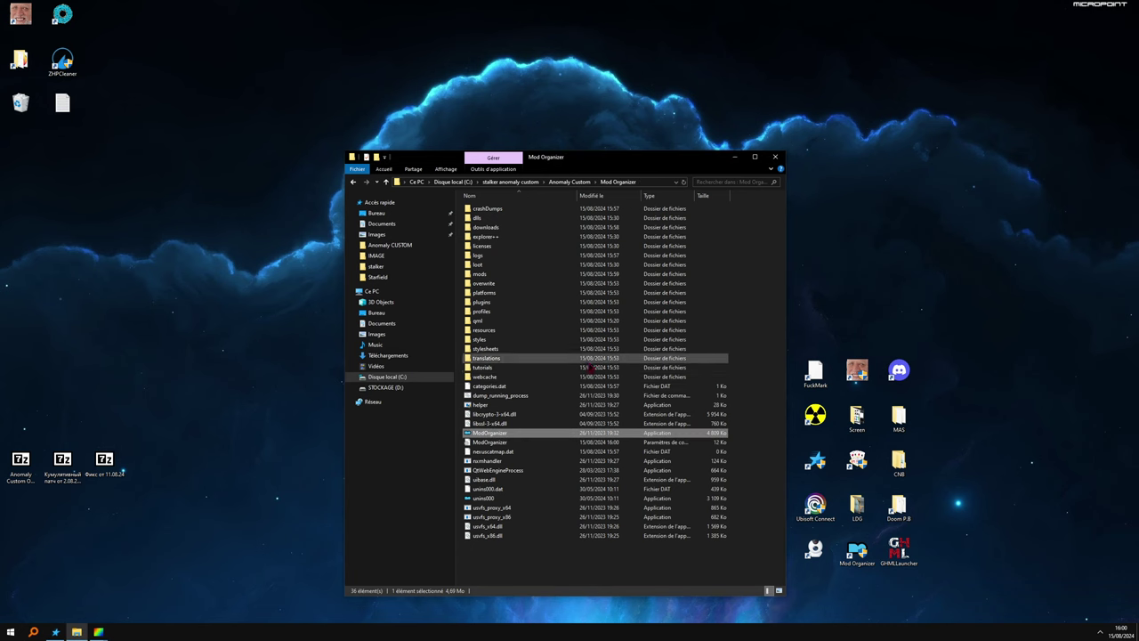
- Browse from C: through stalker anomaly custom and Anomaly Custom into the Mod Organizer folder
click(456, 182)
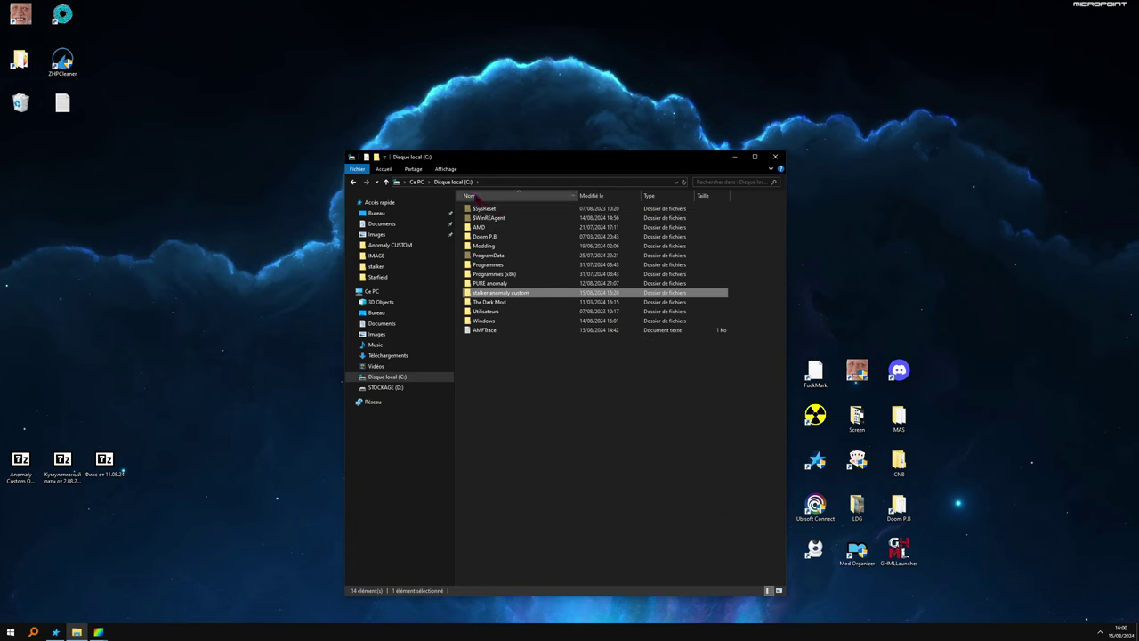
click(492, 406)
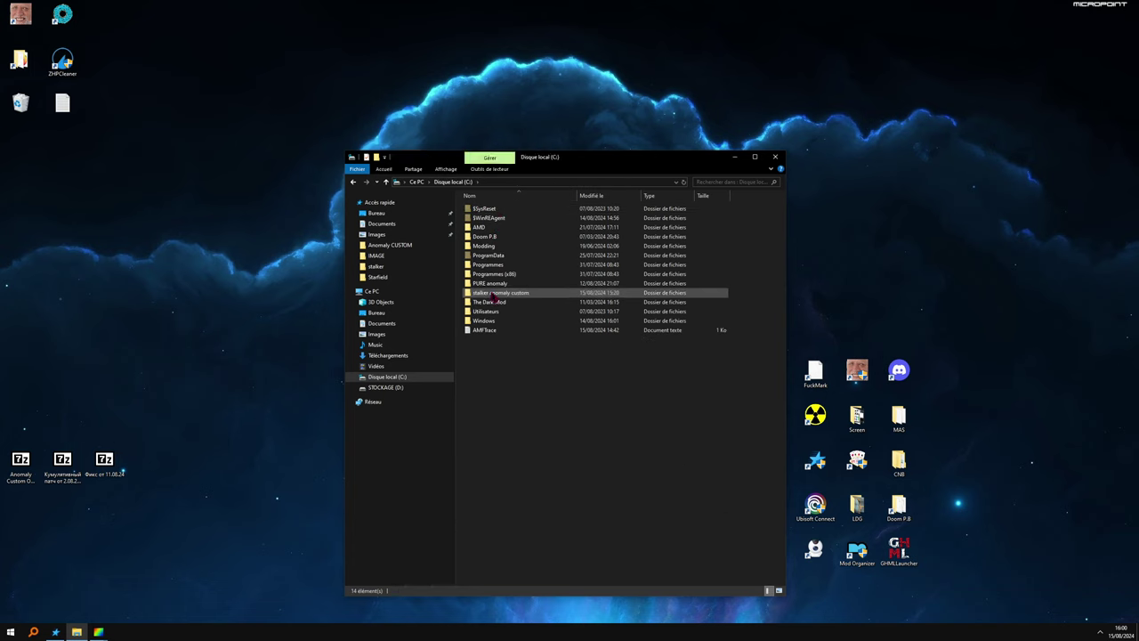
double_click(493, 294)
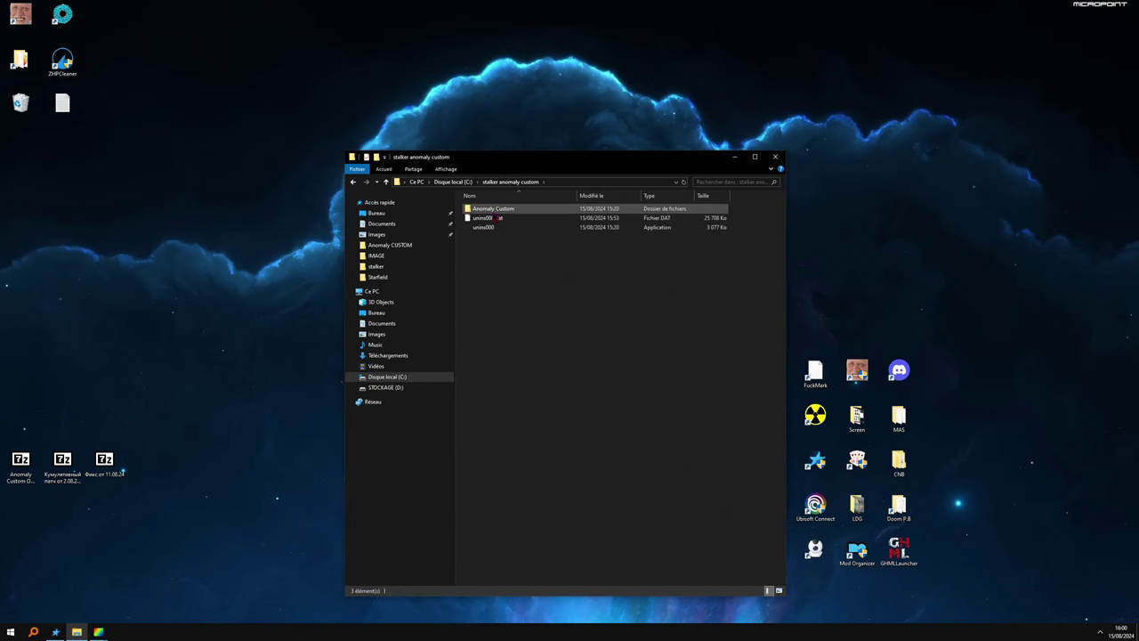
double_click(489, 208)
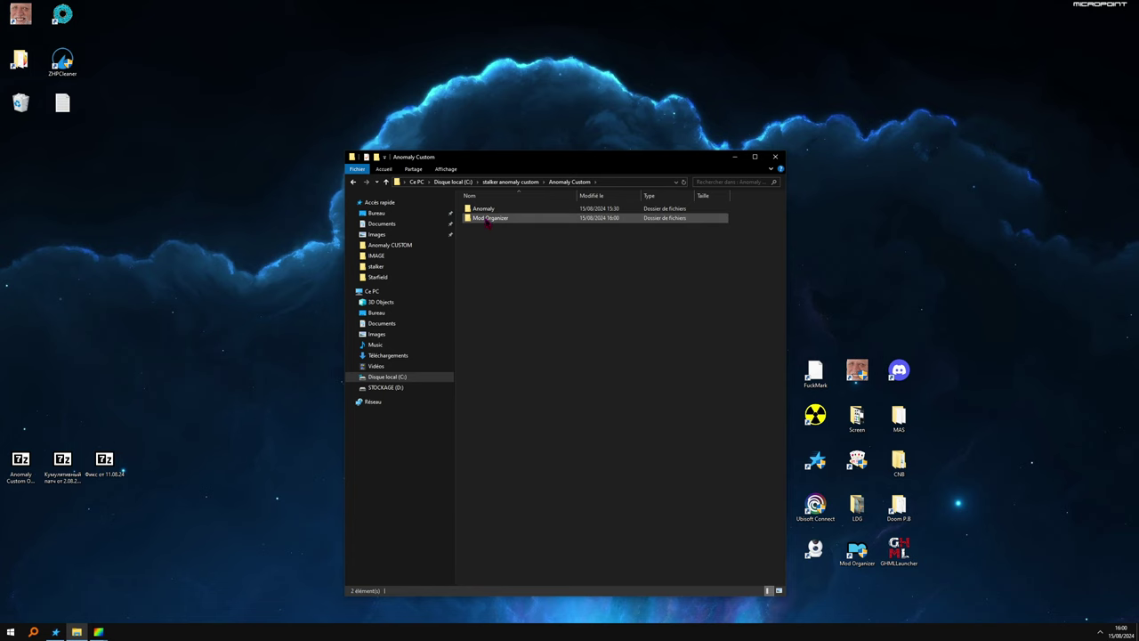
double_click(487, 218)
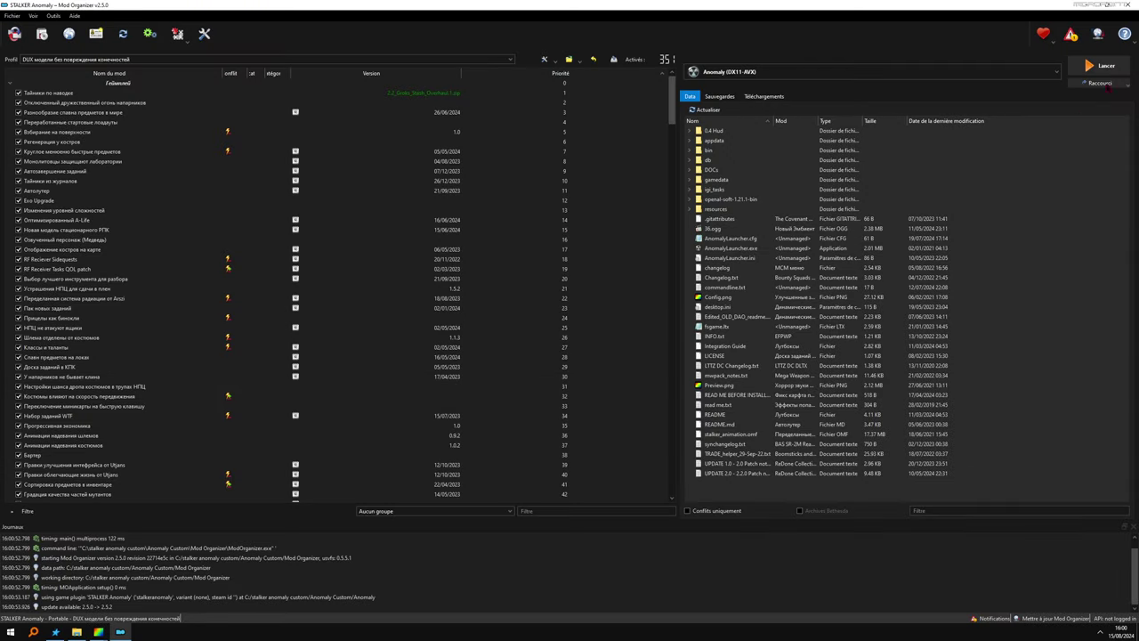
- Close Mod Organizer 2 with Anomaly (DX11-AVX) still the selected executable
click(1126, 4)
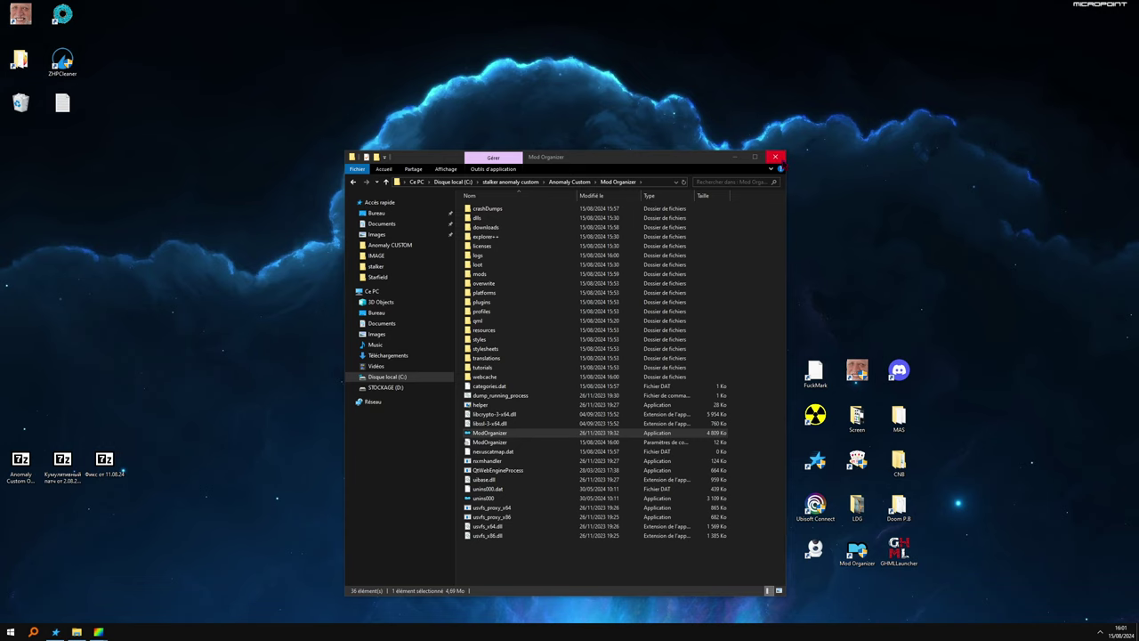
- Close Explorer and confirm Nouveau dossier holds the Anomaly Custom OBT 13.07.24 installer folder
click(778, 167)
click(775, 157)
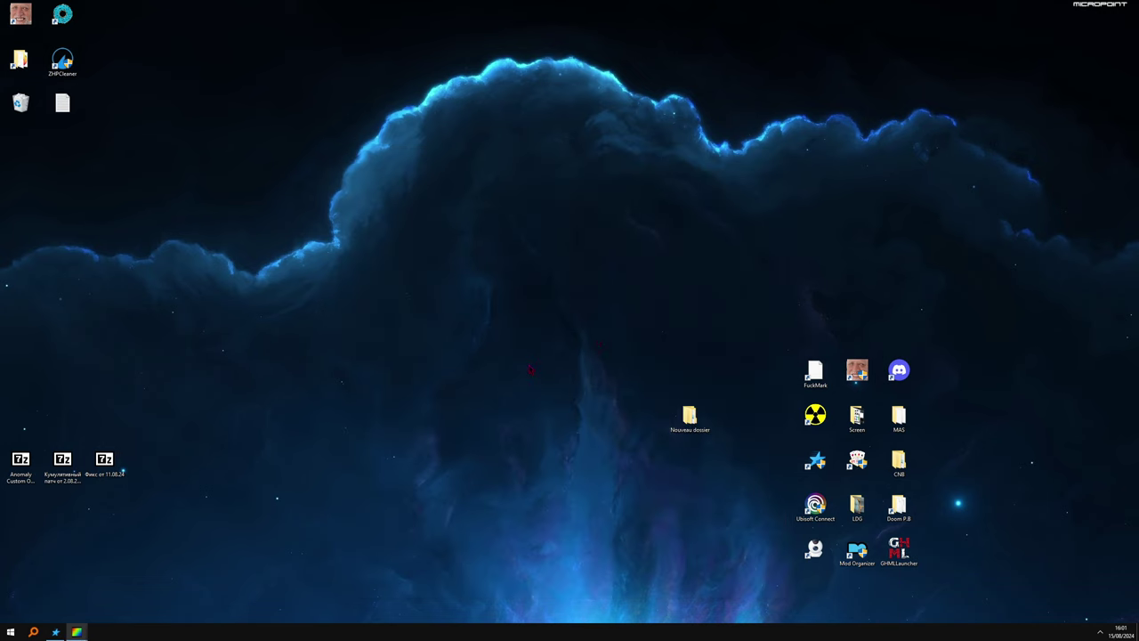
double_click(691, 418)
double_click(516, 209)
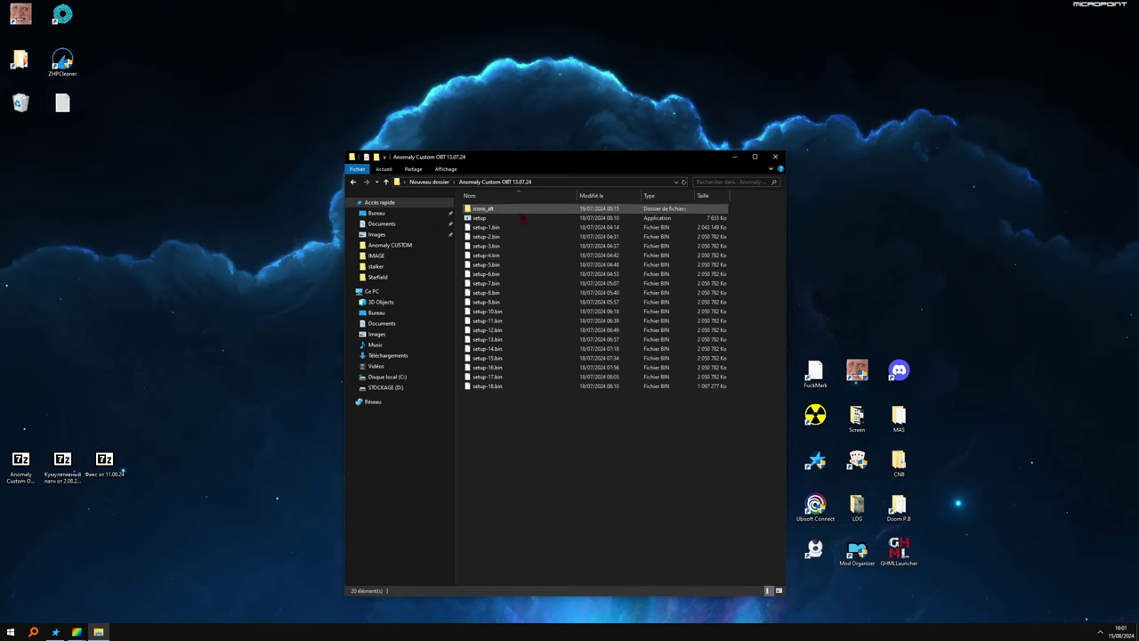
click(775, 158)
- Delete the Nouveau dossier folder from the desktop, leaving the three 7z archives
click(686, 414)
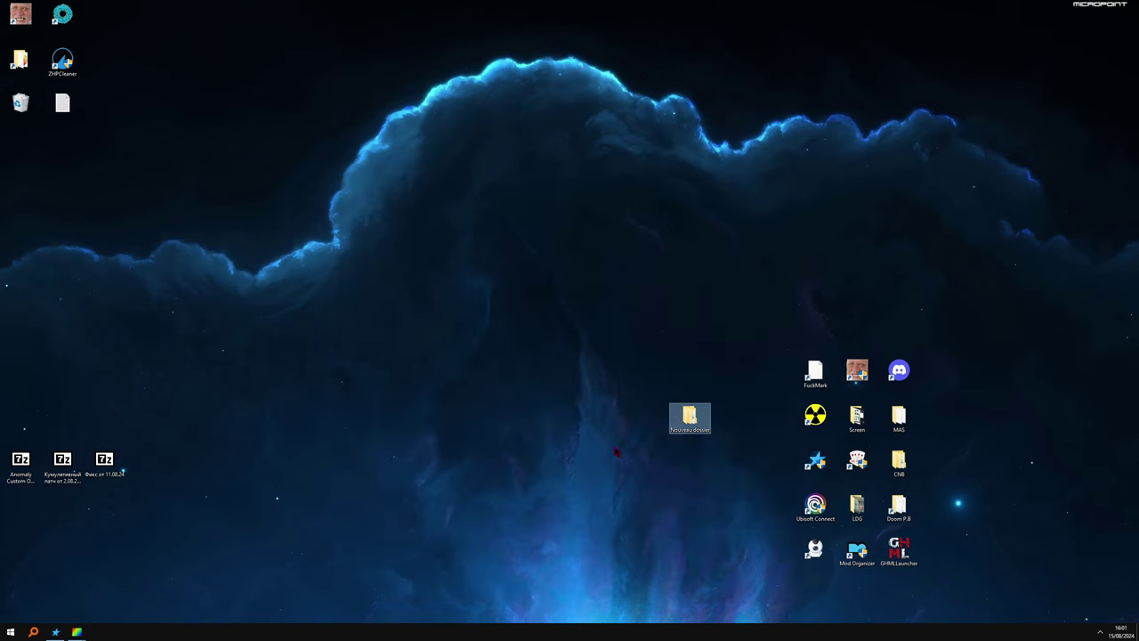
key(Delete)
drag(170, 504, 2, 421)
click(369, 339)
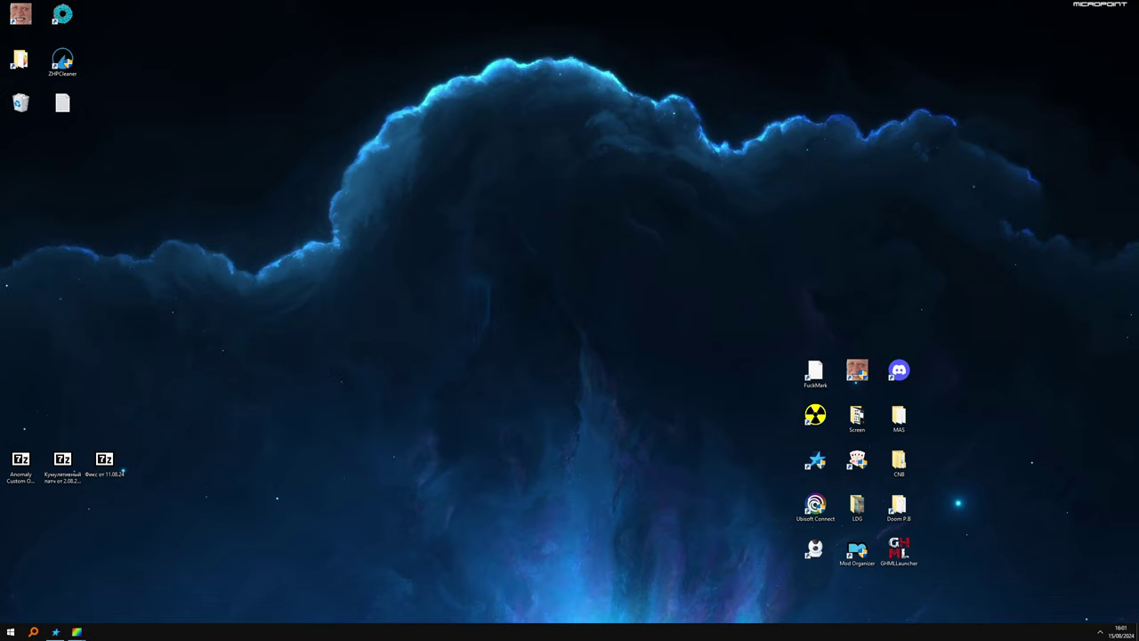